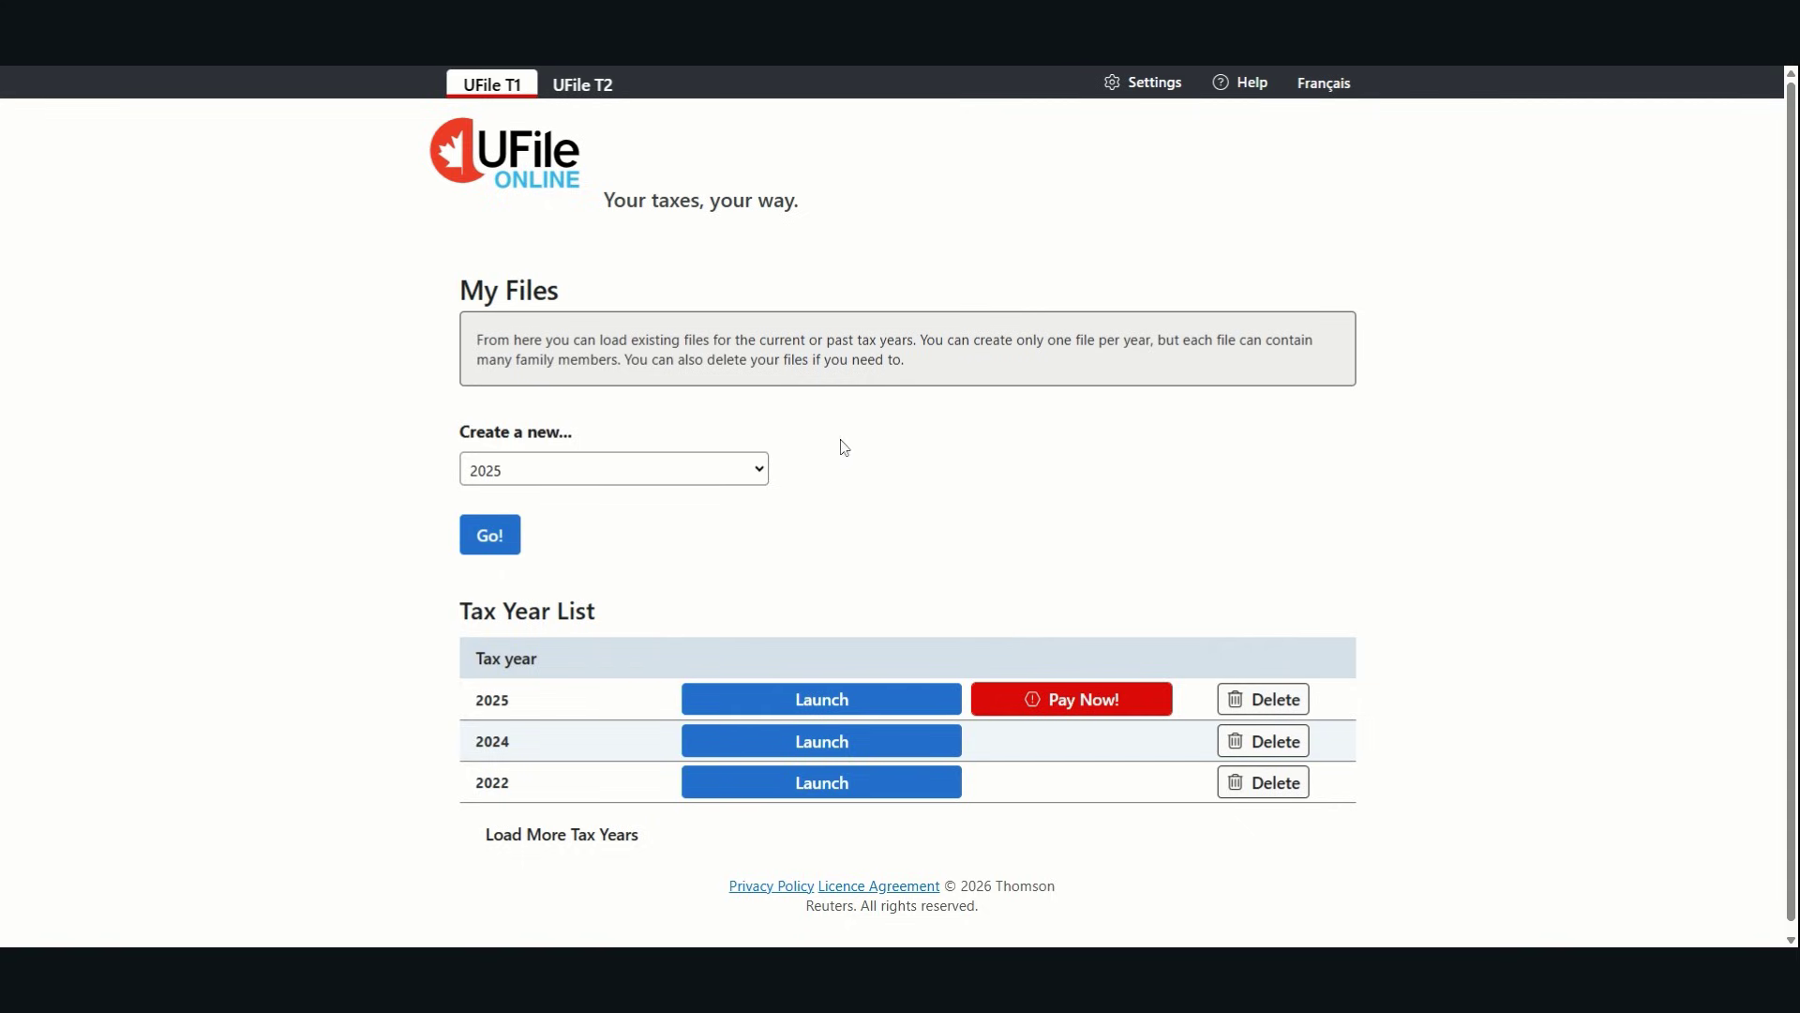
# Launch the 2025 tax file and review the family head's identification details and situation on December 31, 2025
pyautogui.click(847, 703)
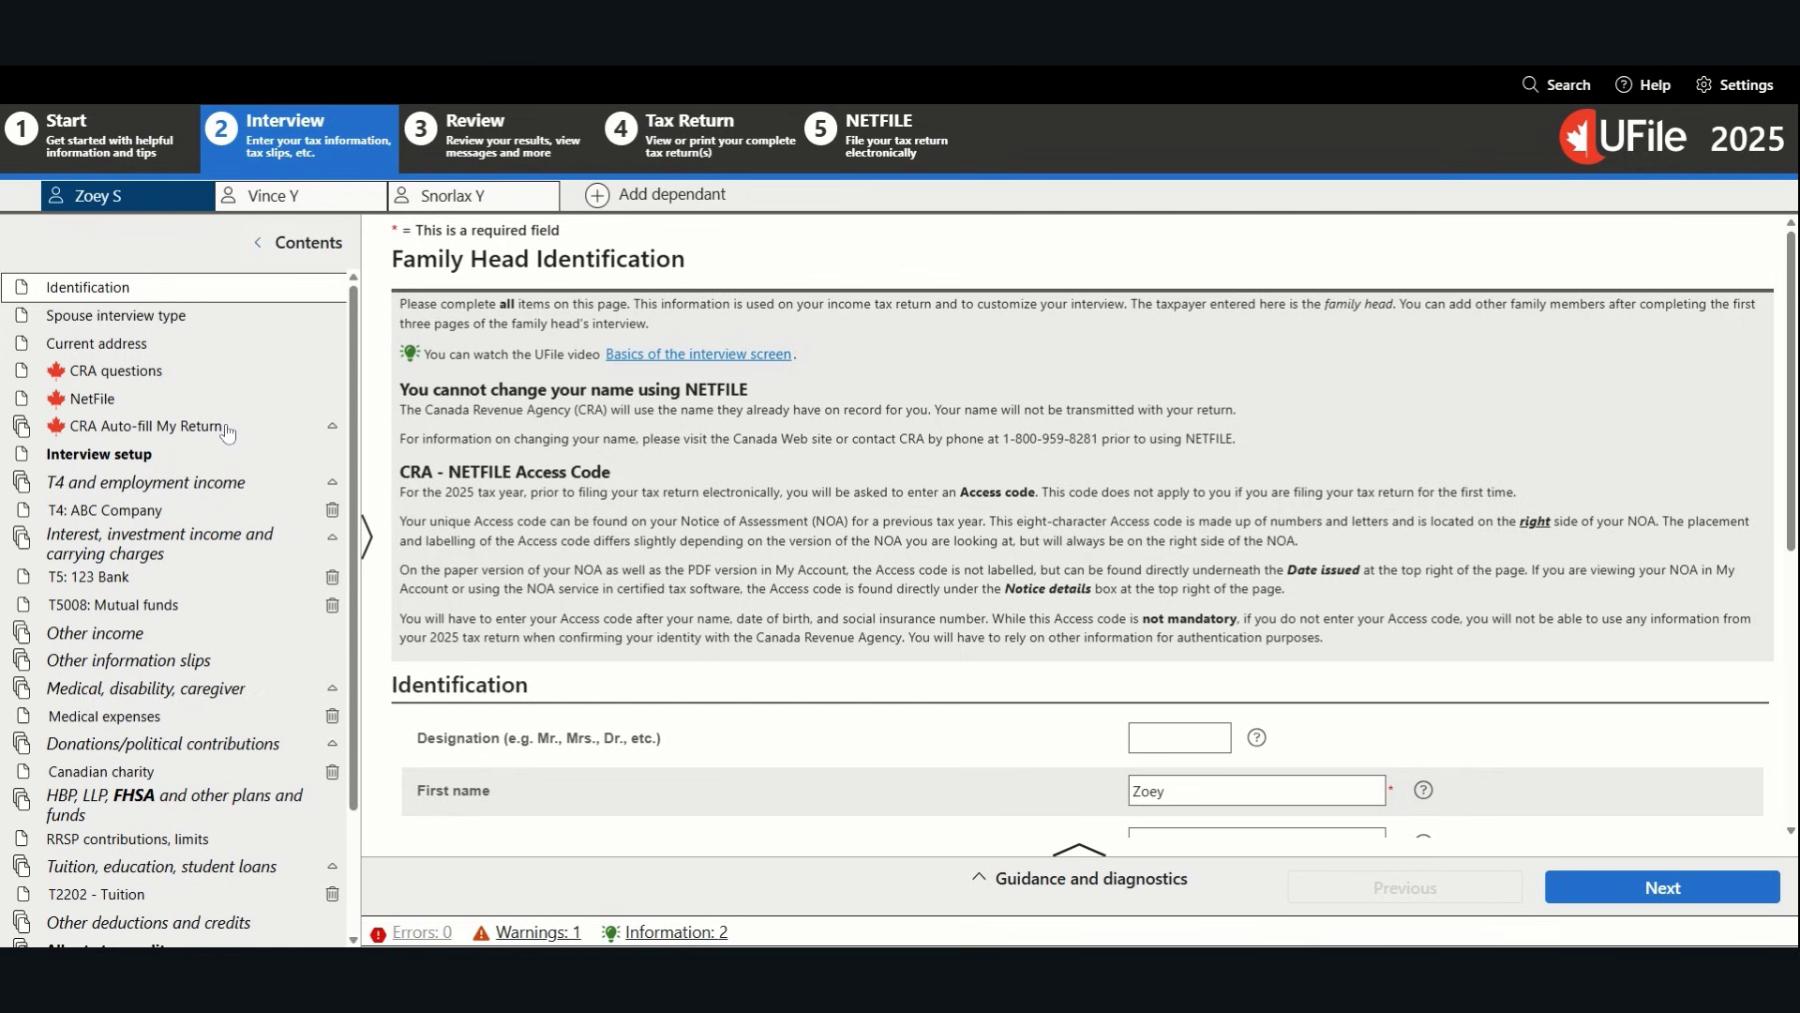
pyautogui.scroll(-3, 256, 488)
pyautogui.scroll(3, 256, 489)
pyautogui.scroll(-2, 1082, 454)
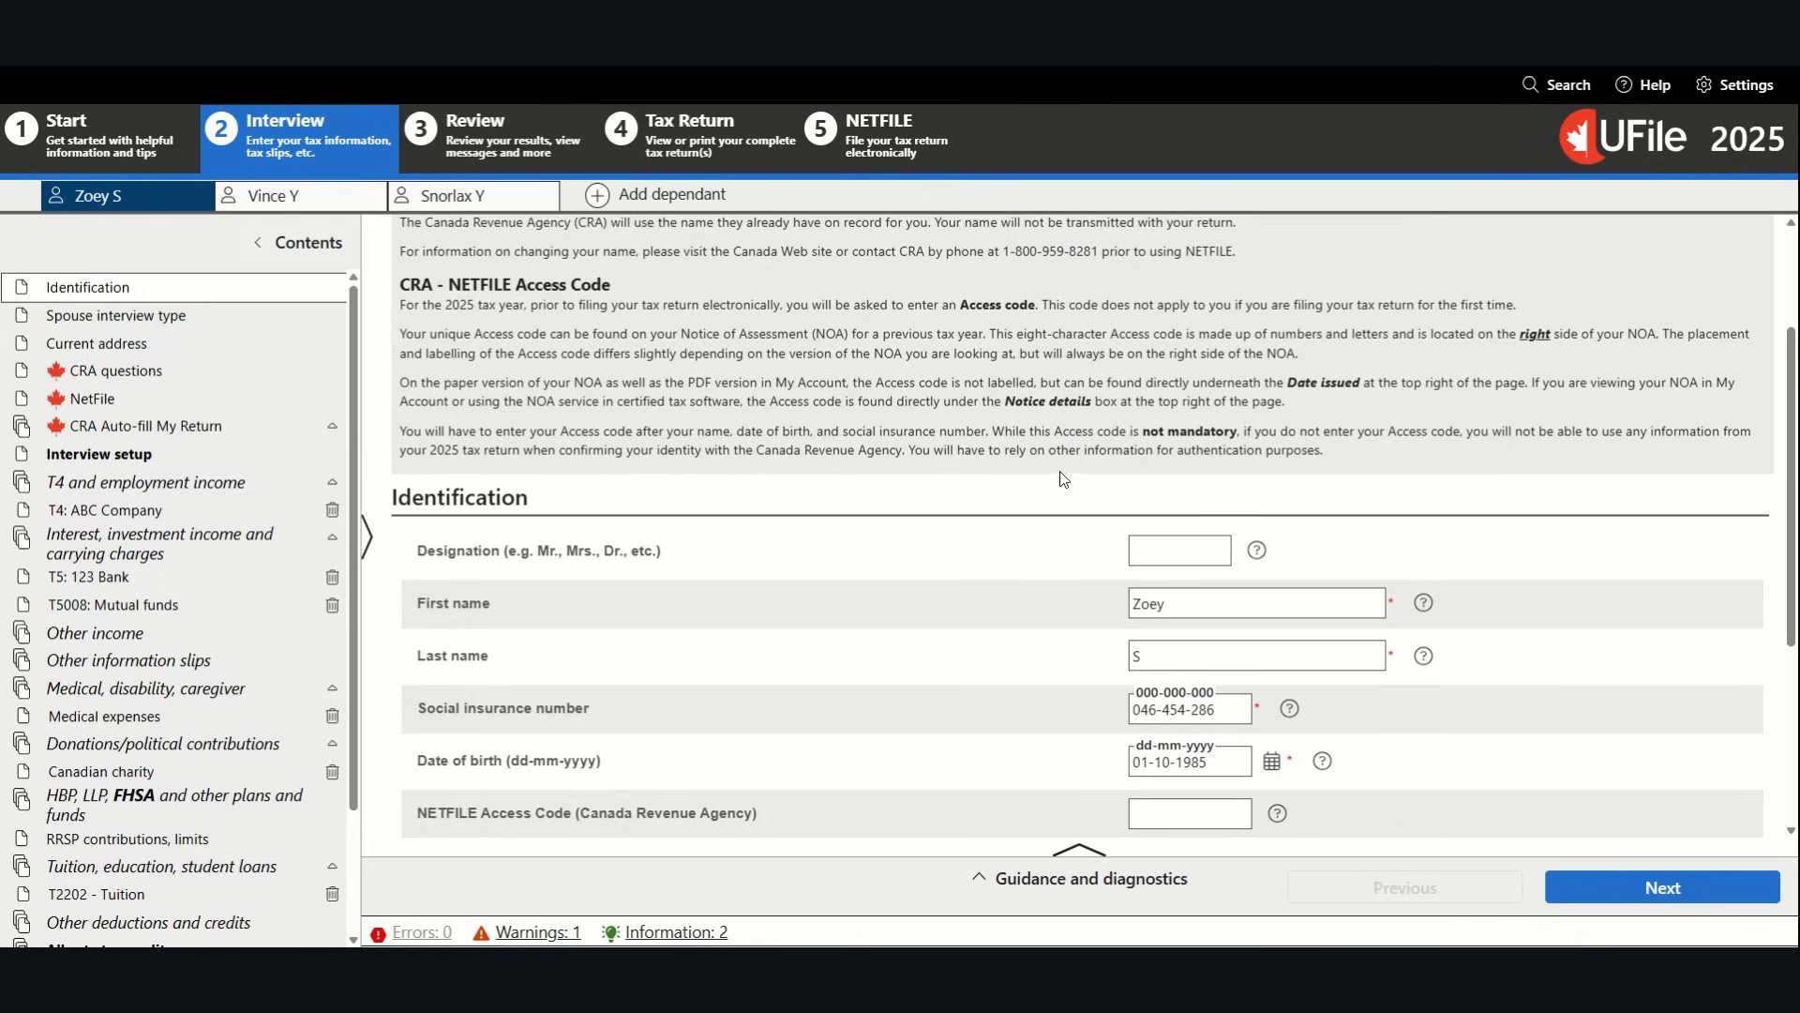
pyautogui.scroll(-1, 1025, 457)
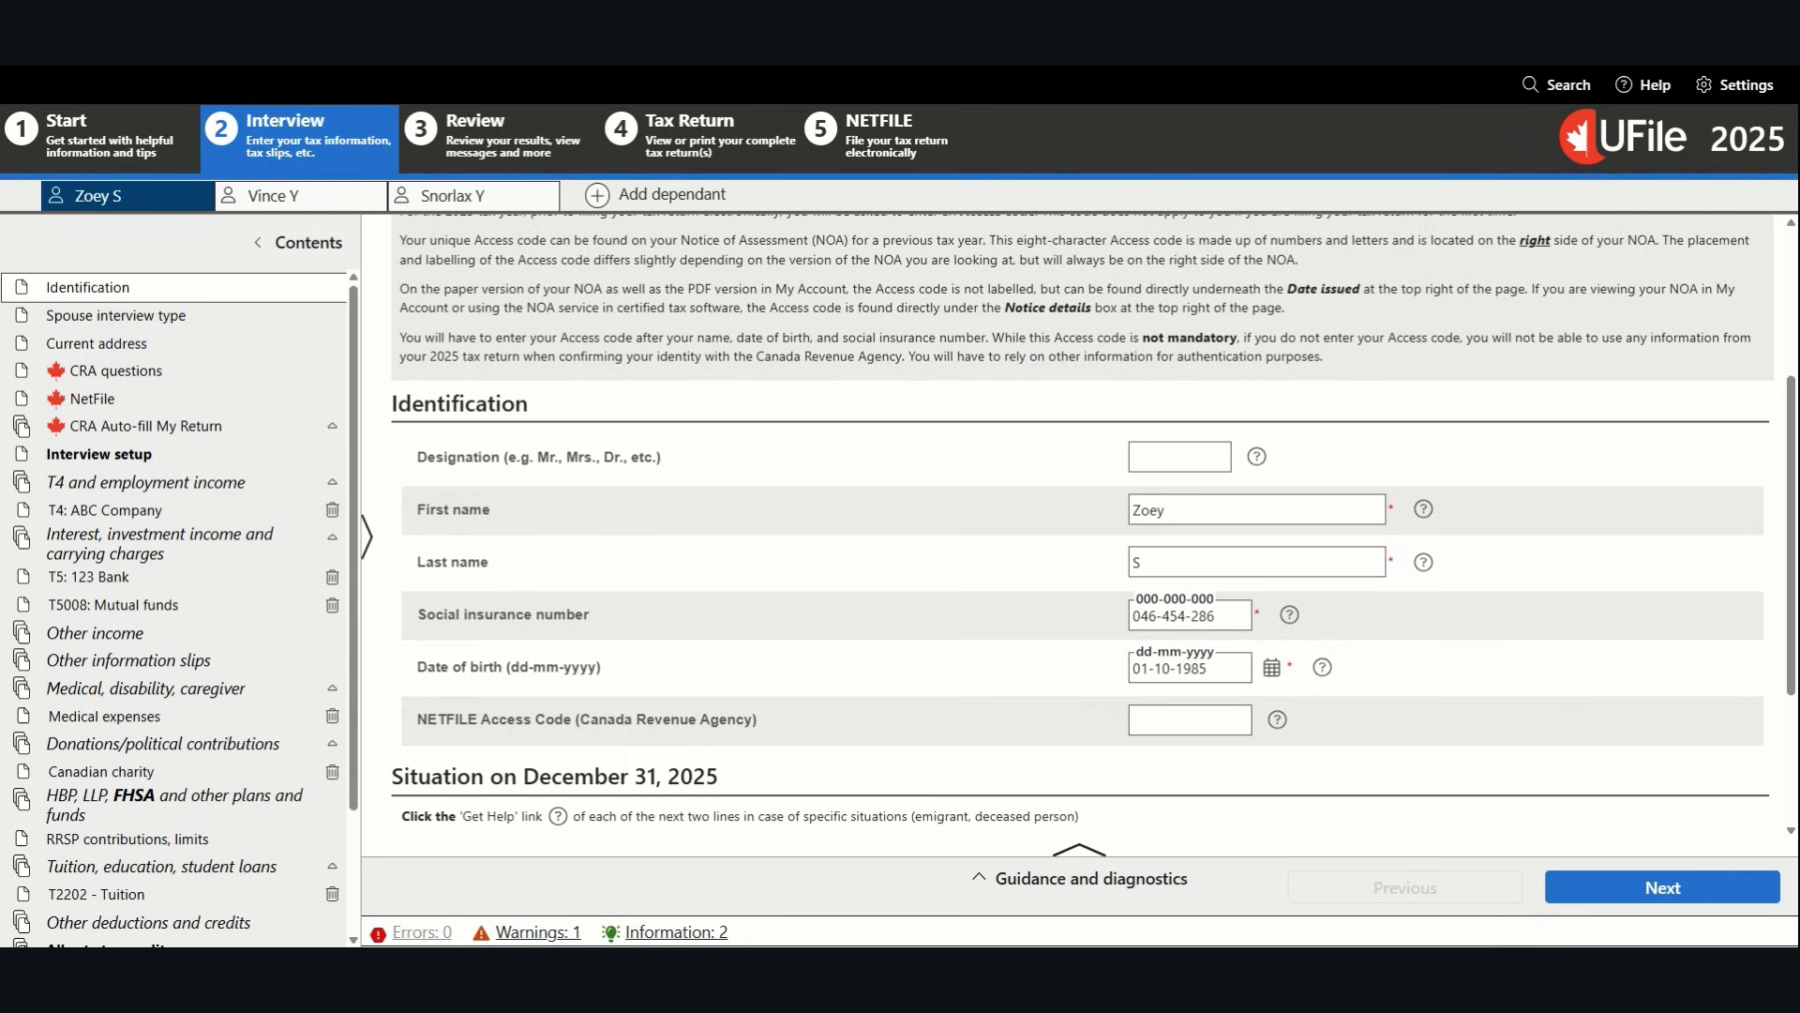
pyautogui.scroll(-1, 874, 497)
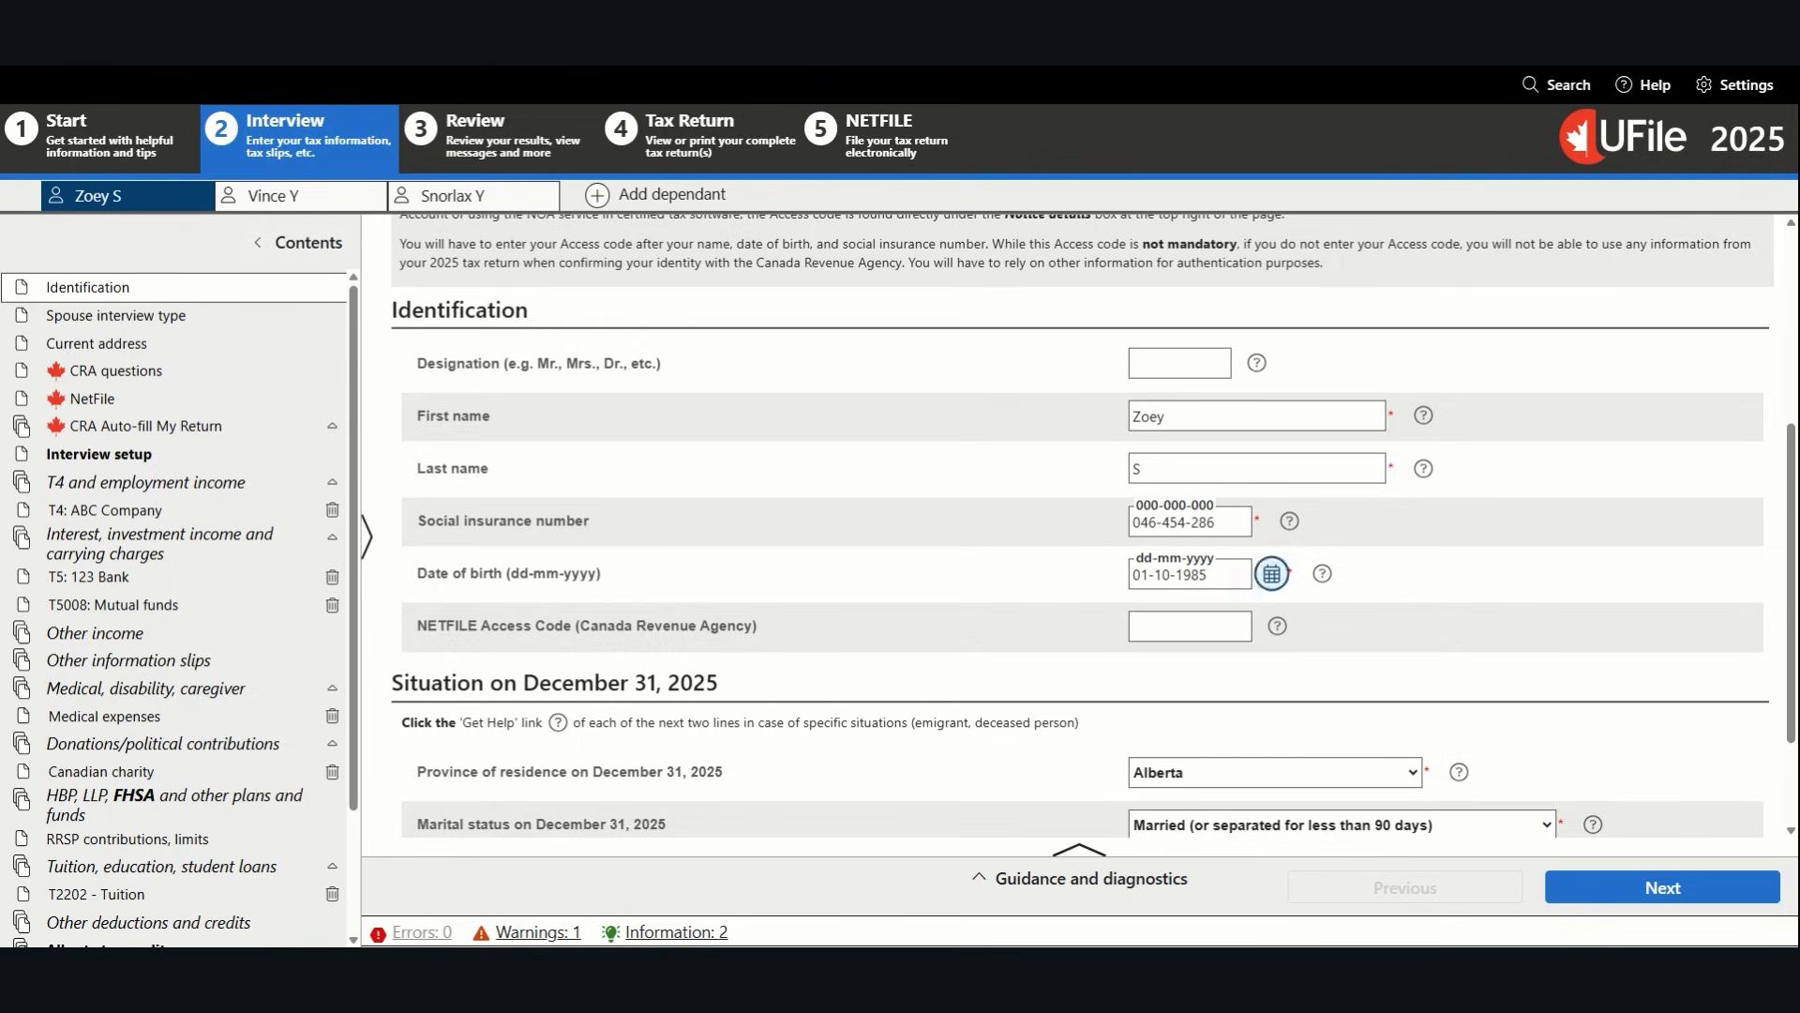
pyautogui.scroll(-1, 921, 598)
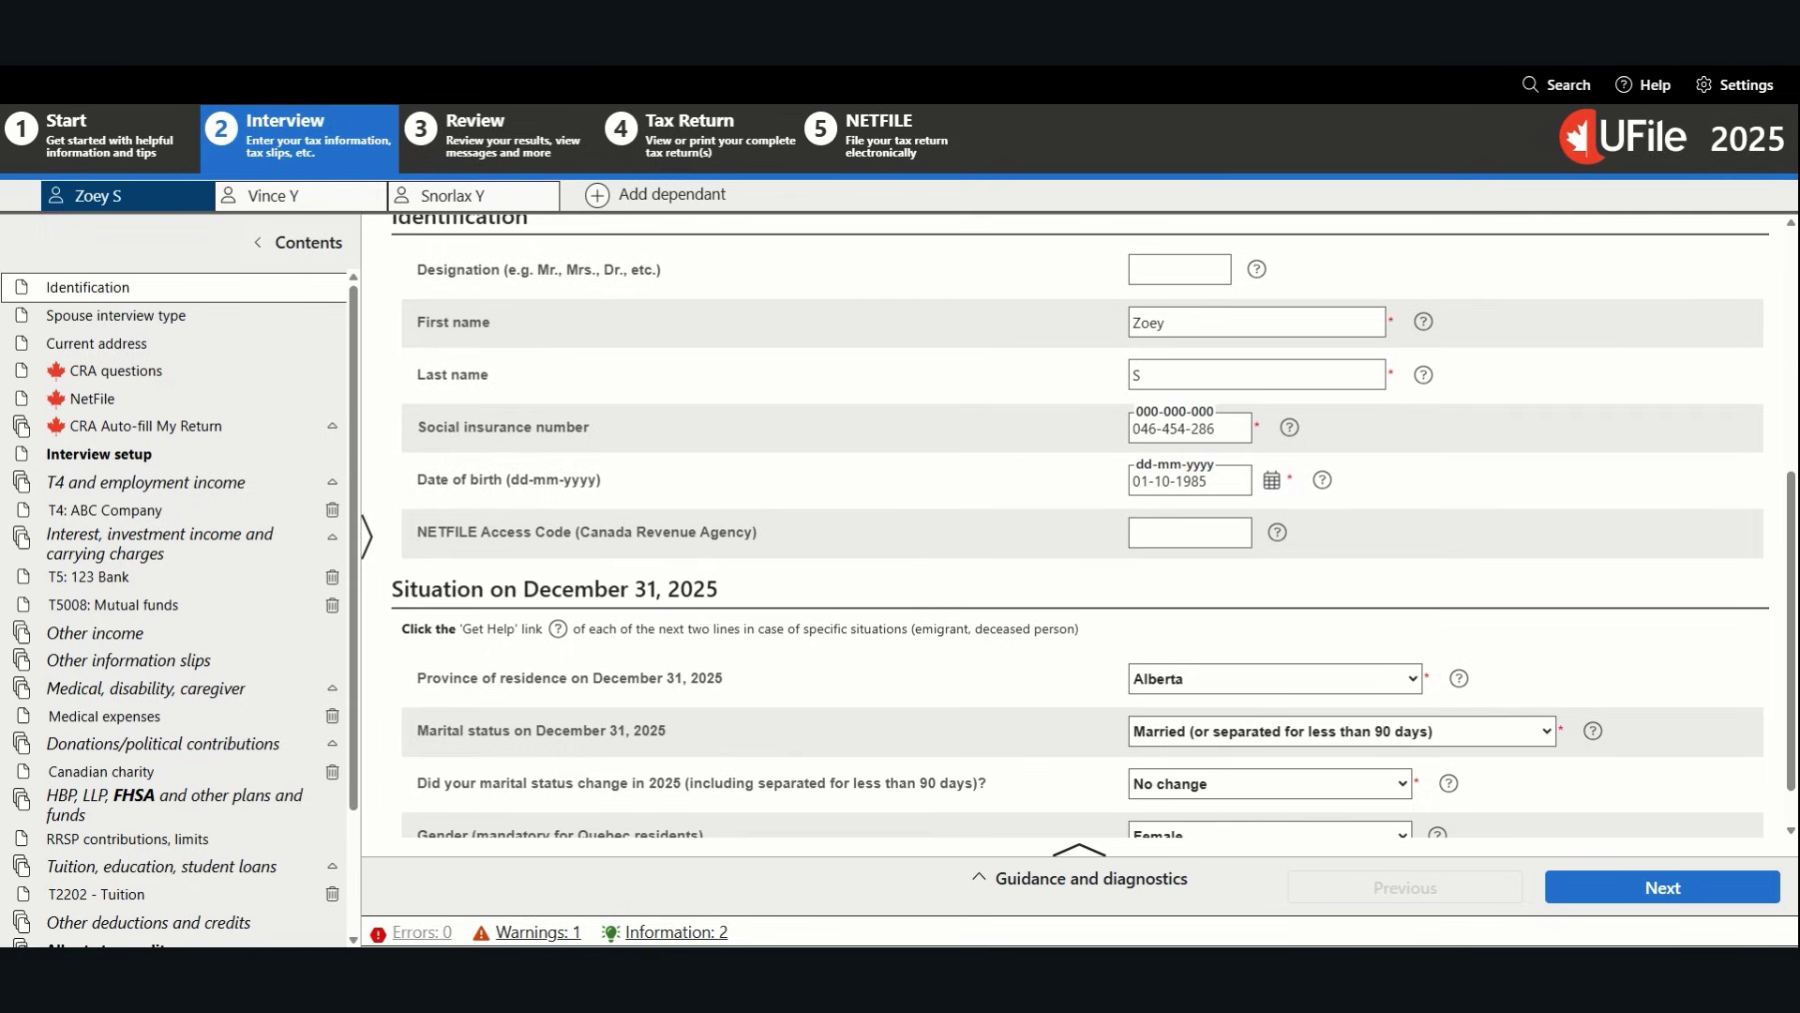
pyautogui.scroll(-1, 921, 597)
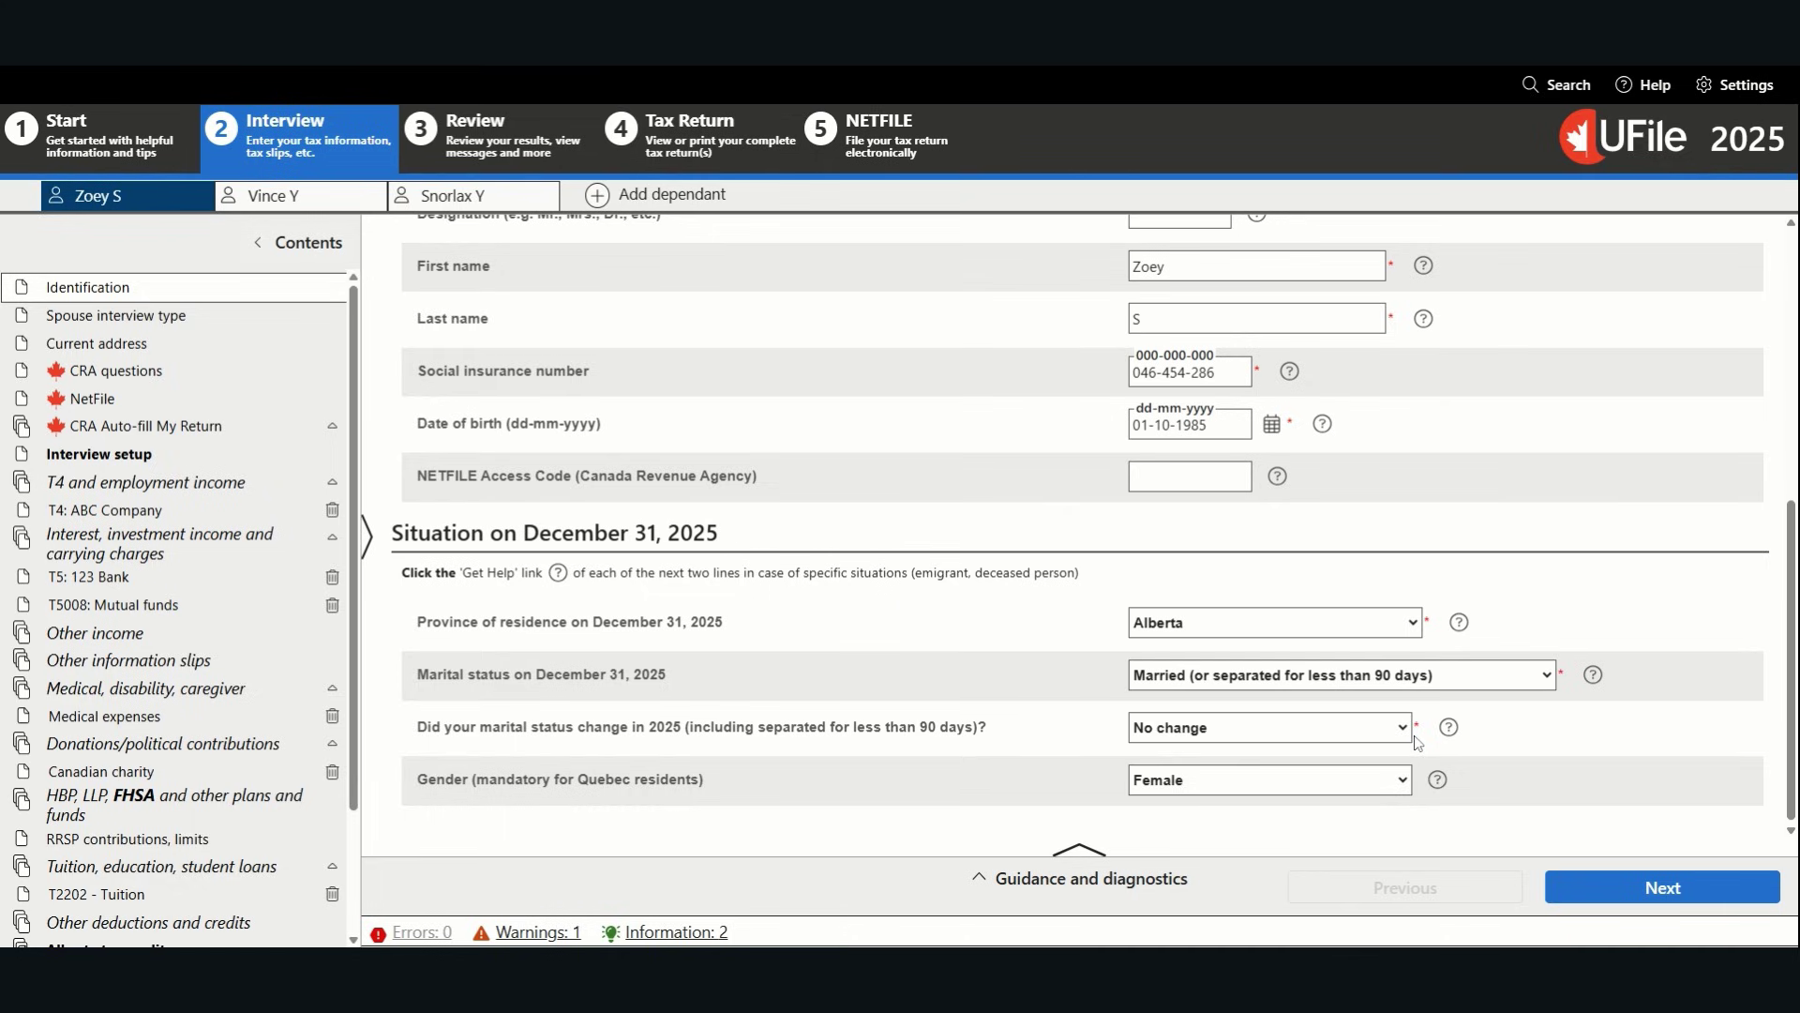
# Review the type of information provided for the spouse and the mailing address, residence and telephone details
pyautogui.click(1683, 886)
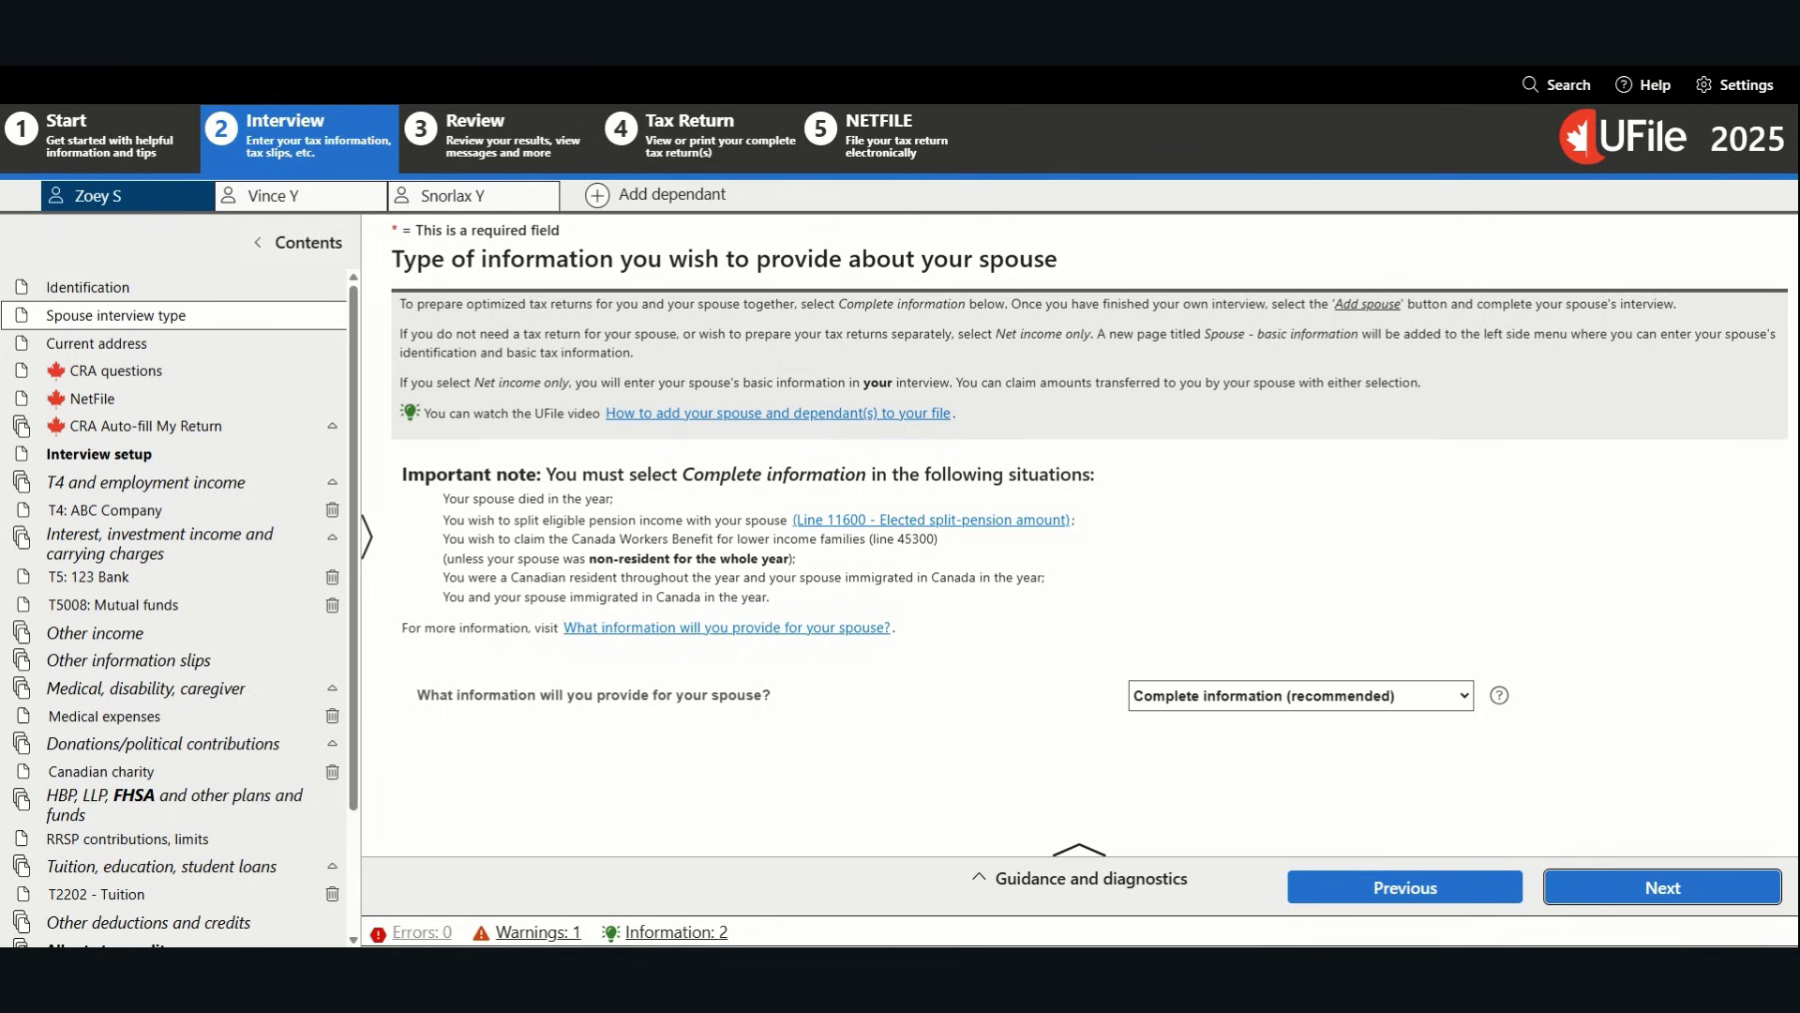
pyautogui.click(1445, 703)
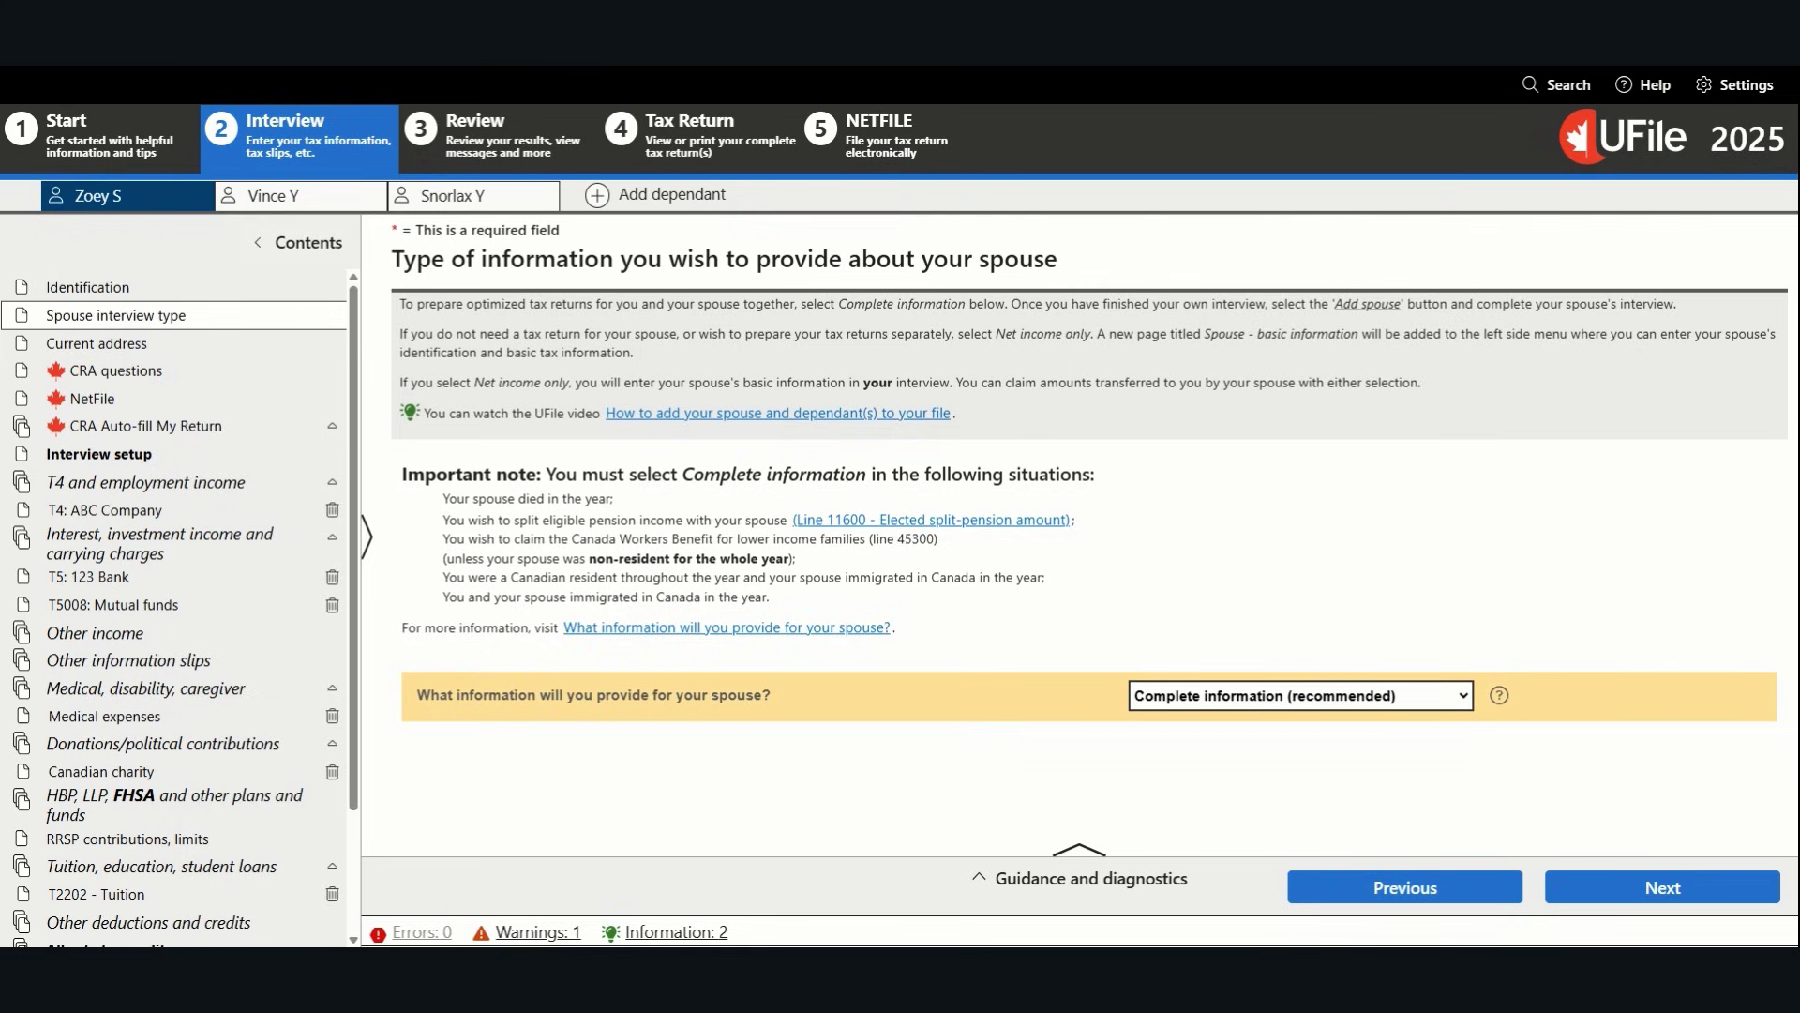
pyautogui.click(1688, 885)
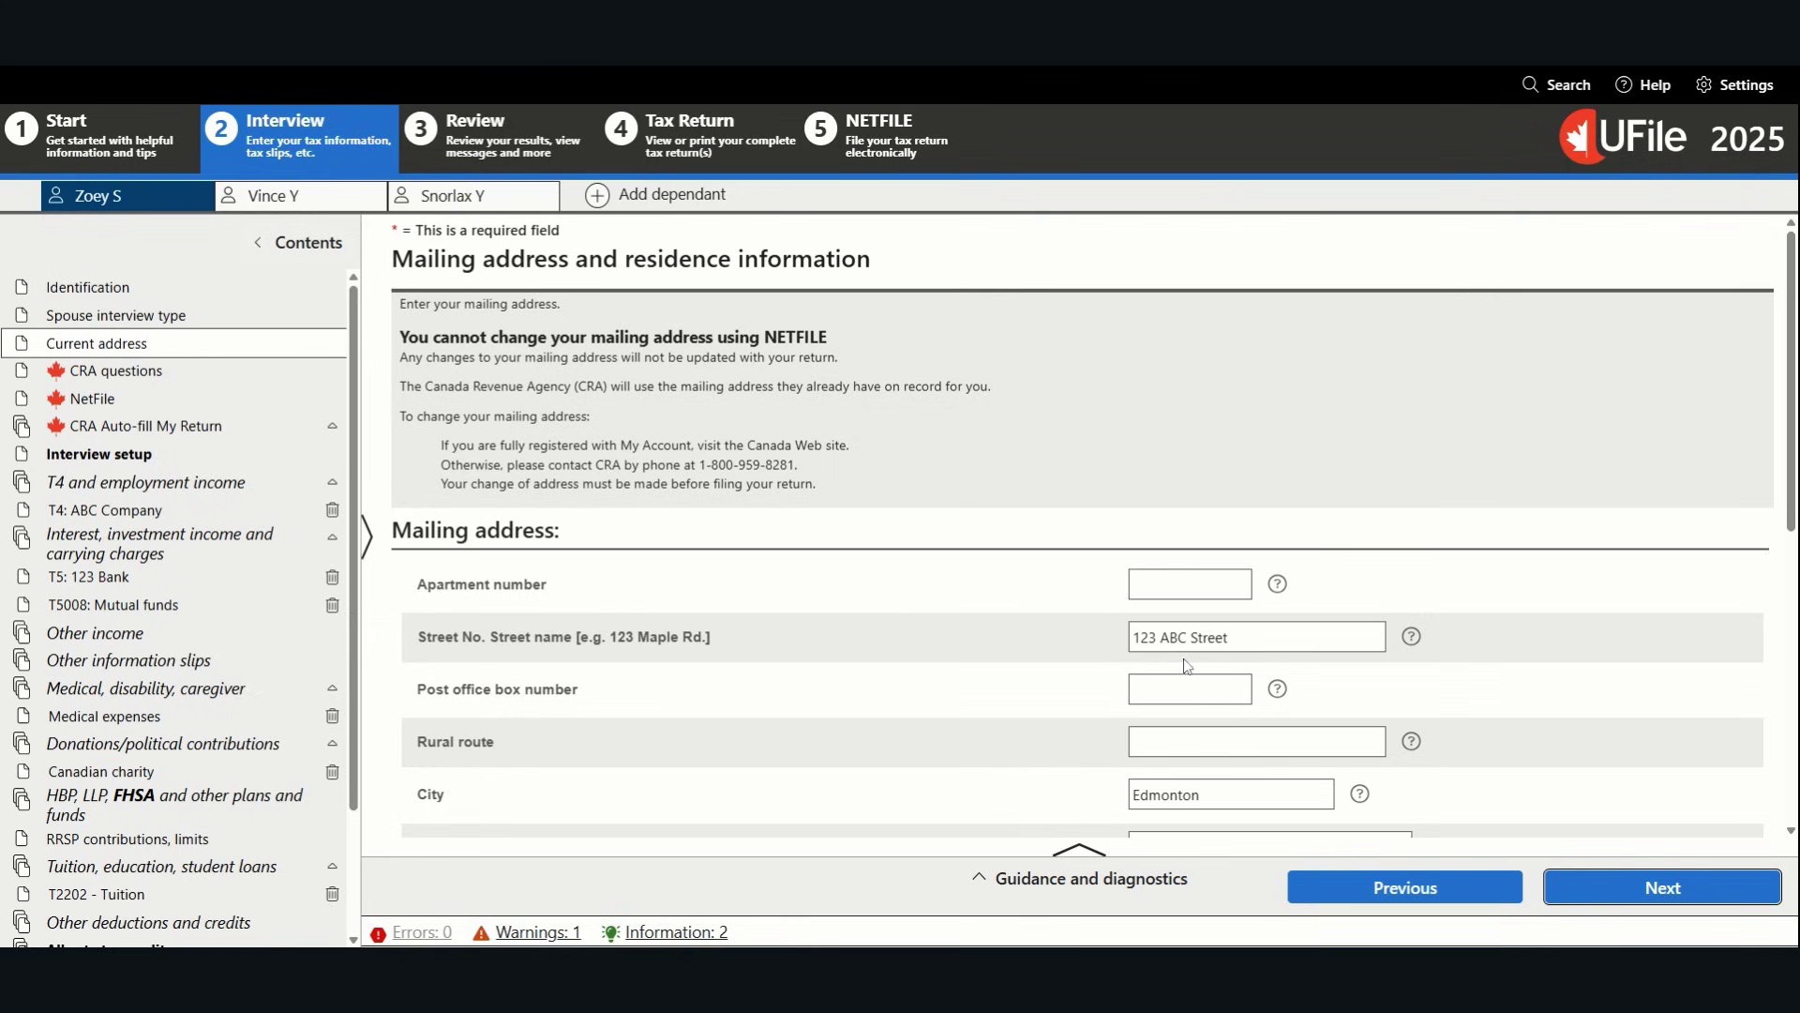
pyautogui.scroll(-1, 1054, 647)
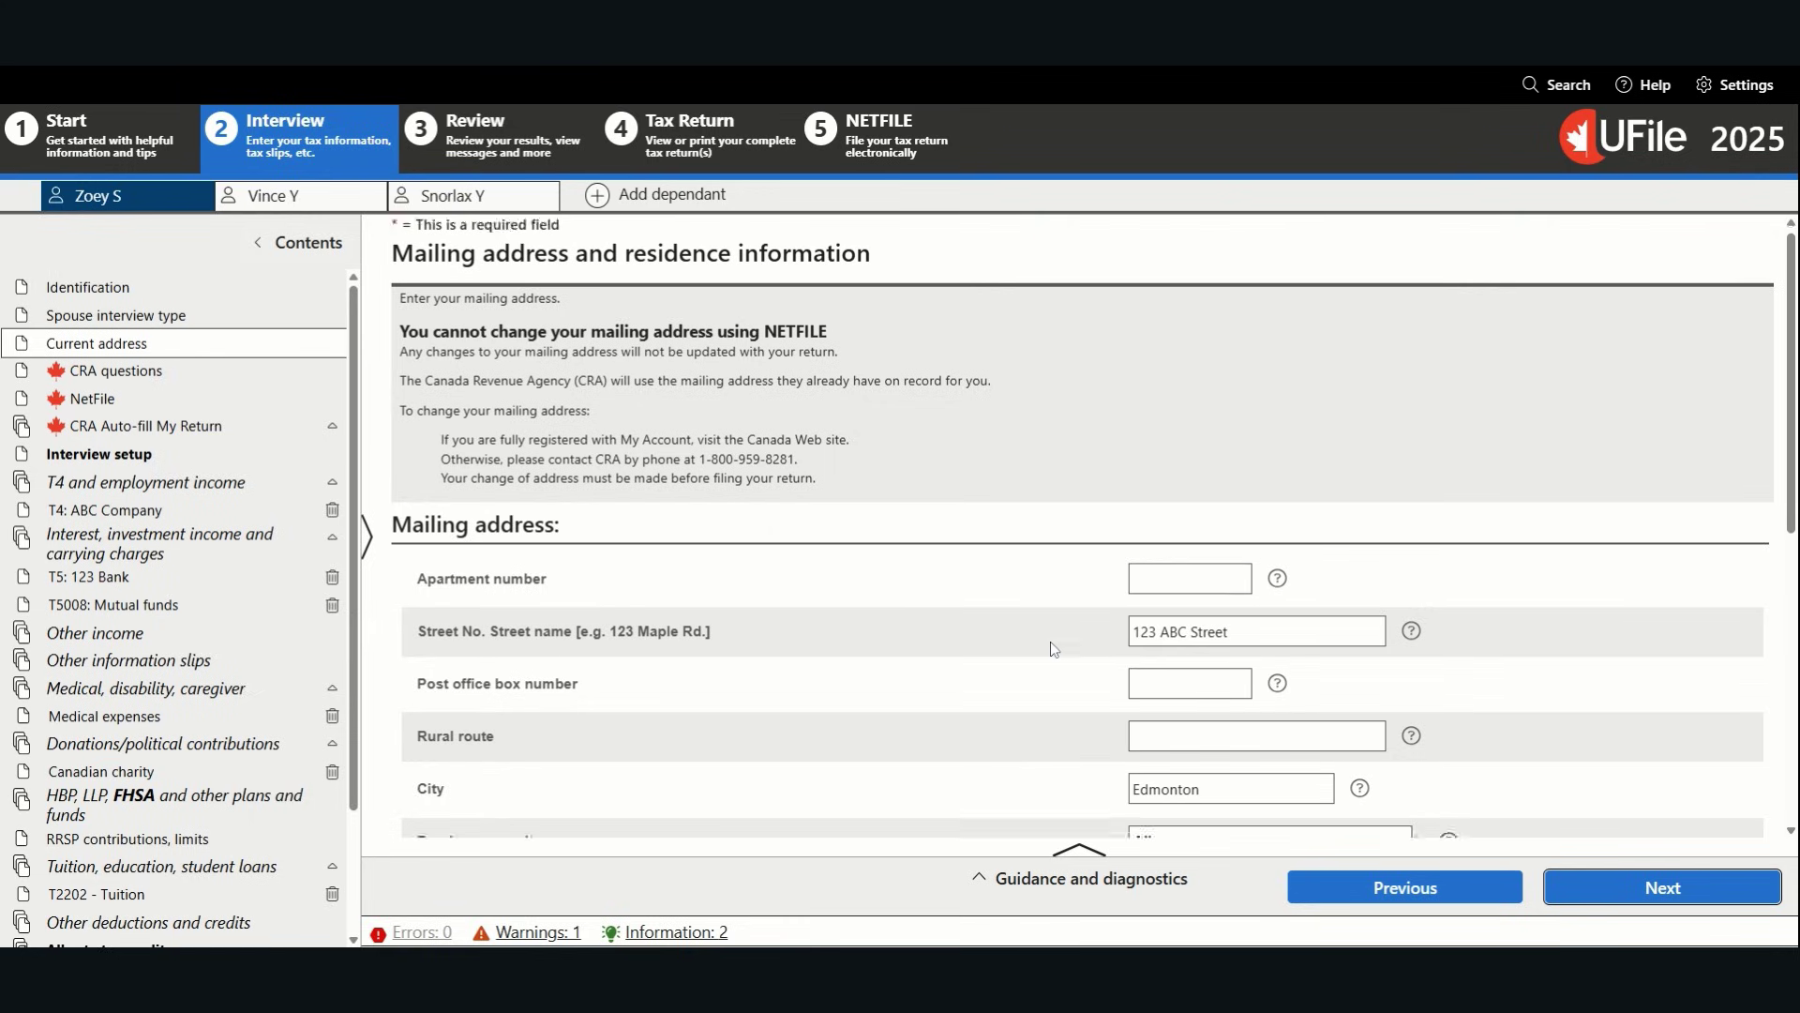
pyautogui.scroll(-2, 1054, 647)
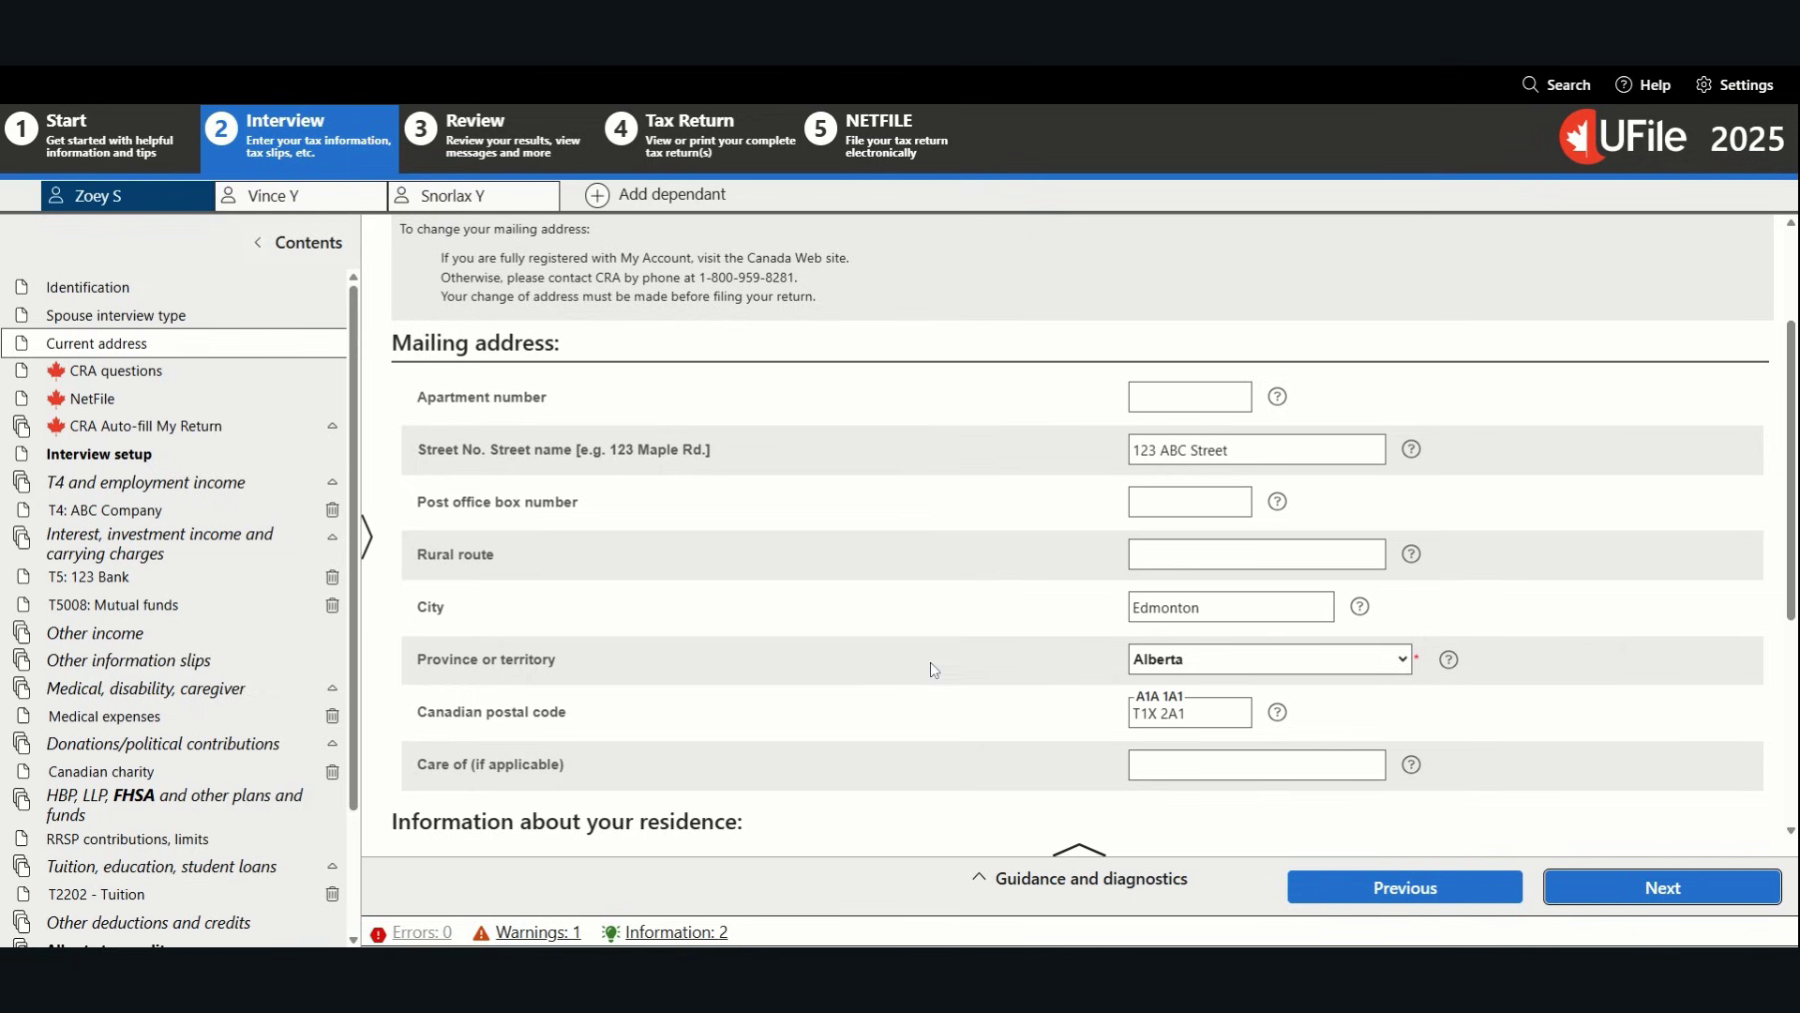
pyautogui.scroll(-5, 926, 660)
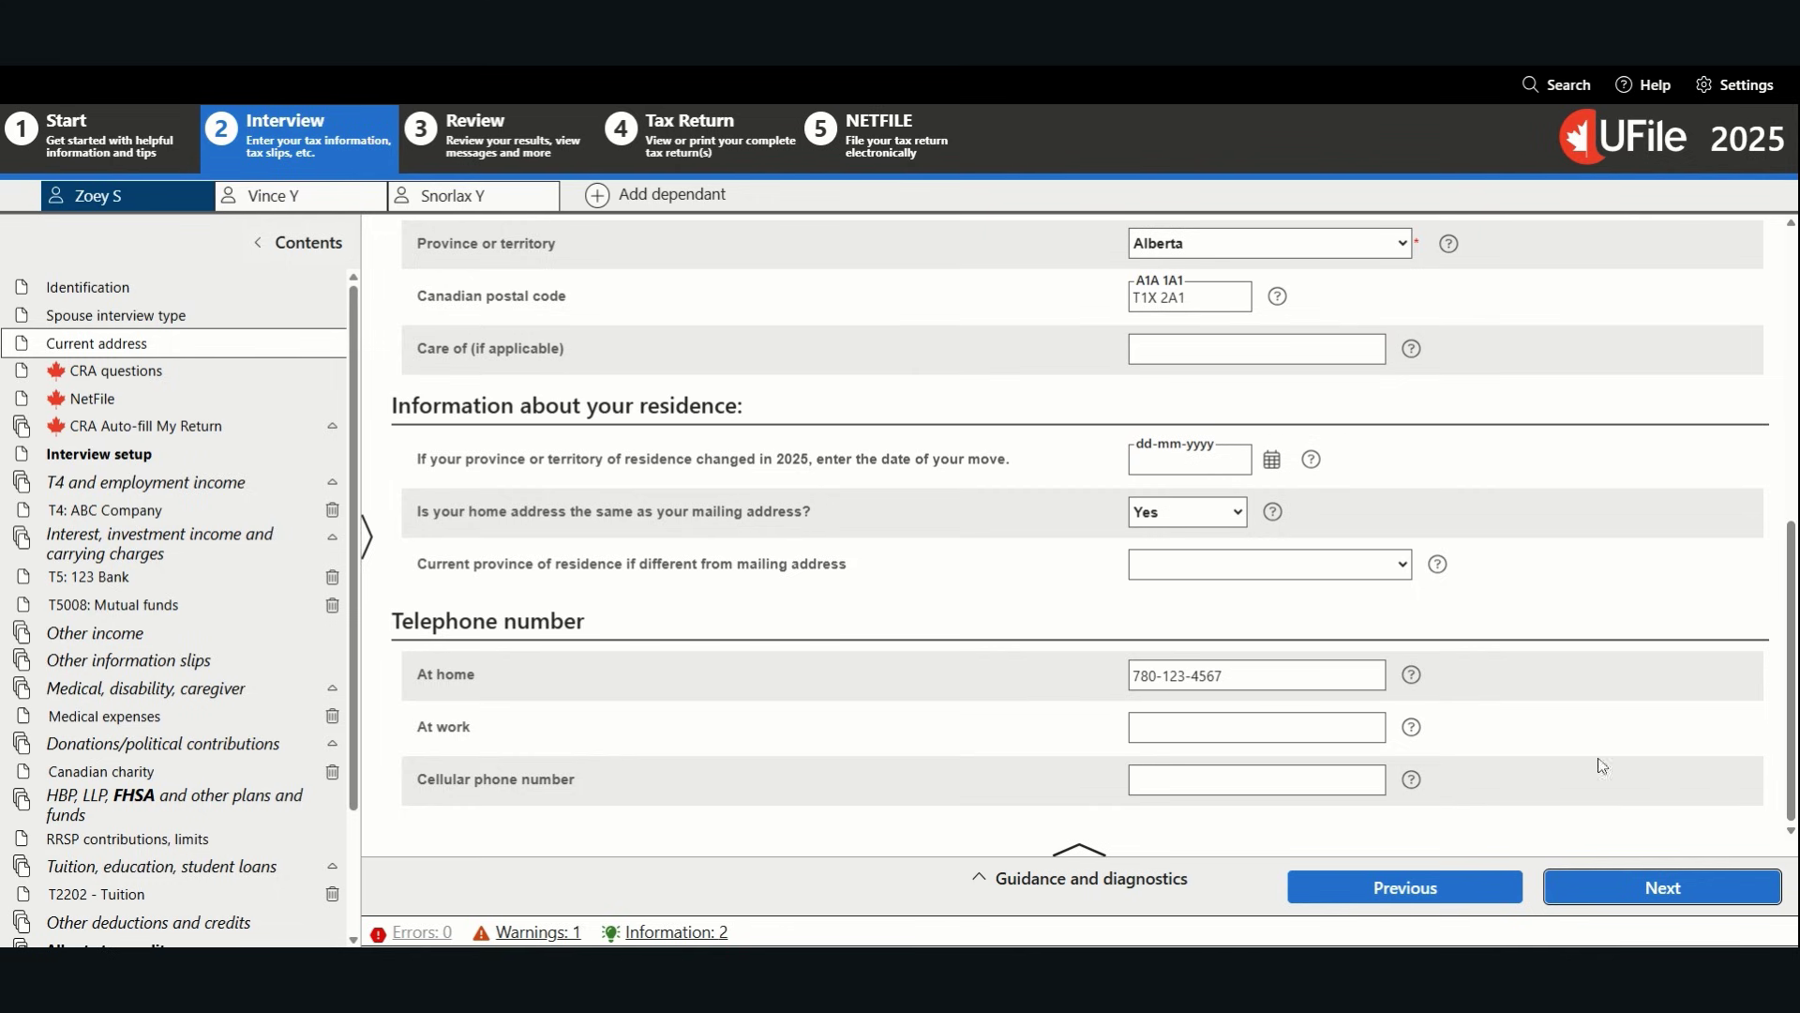
# Review the CRA questions, including Elections Canada, organ donation, email notifications and foreign mailing address
pyautogui.click(1653, 895)
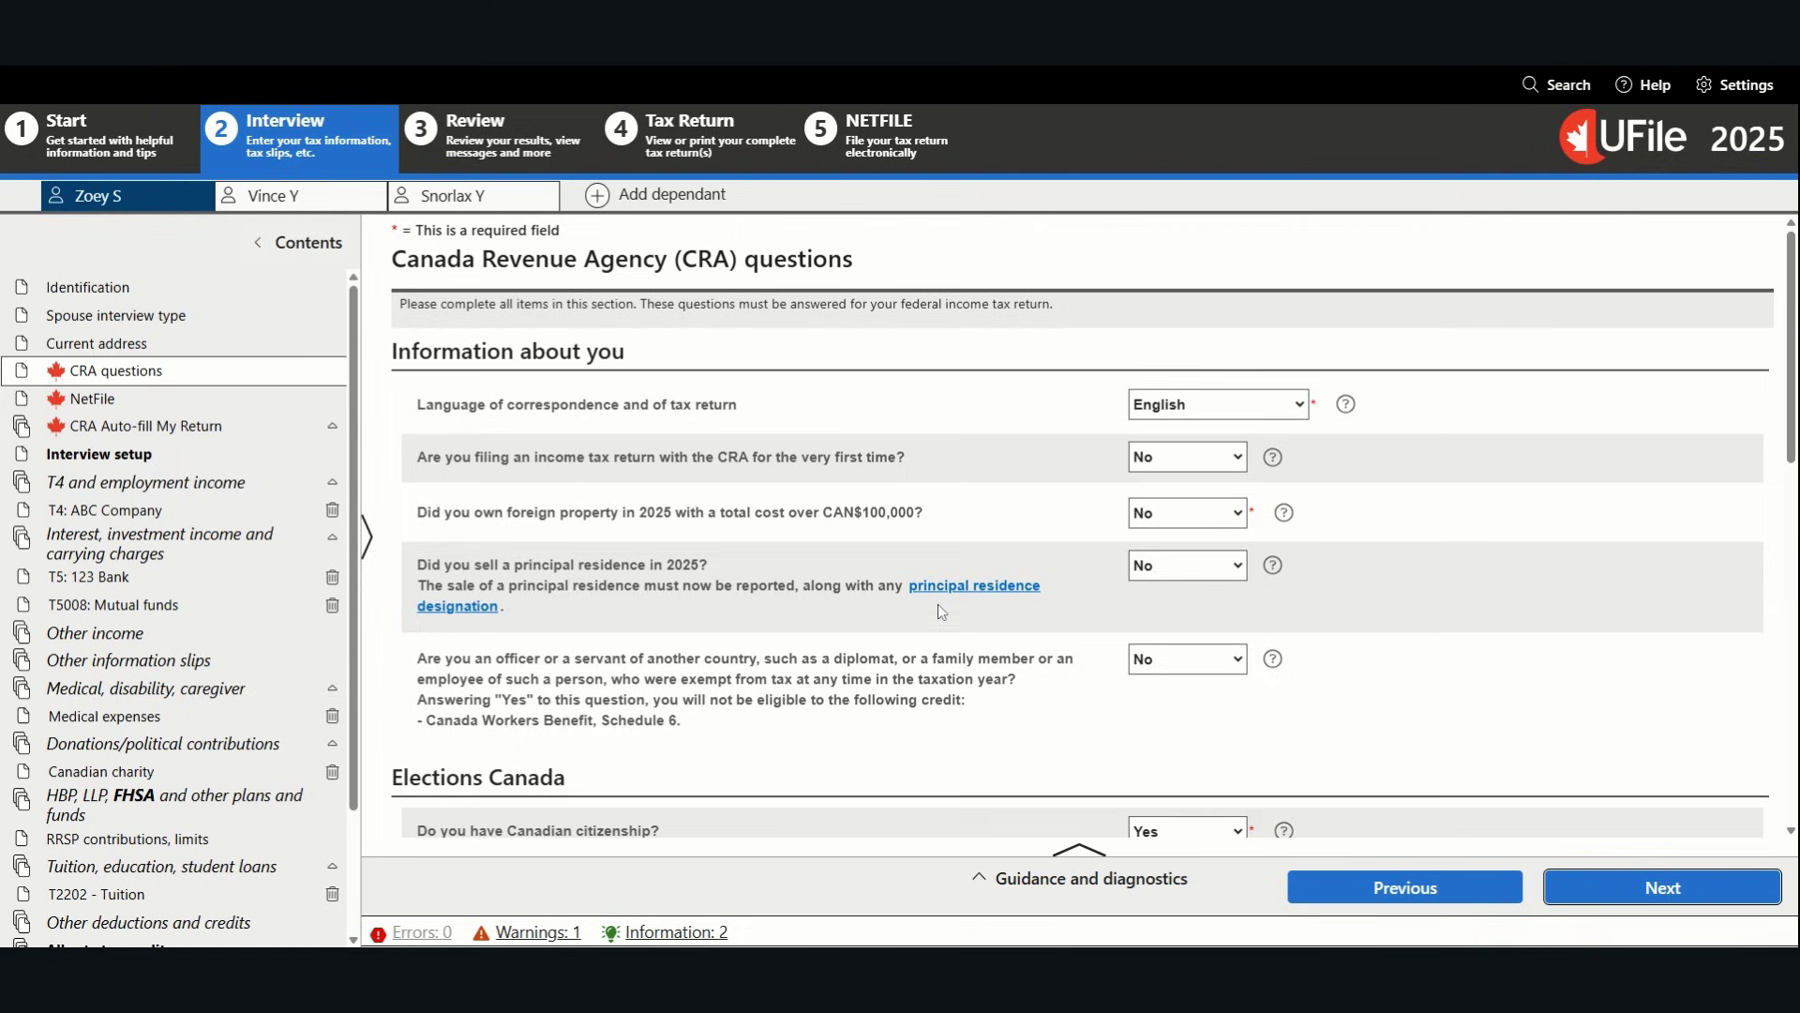
pyautogui.scroll(-1, 846, 605)
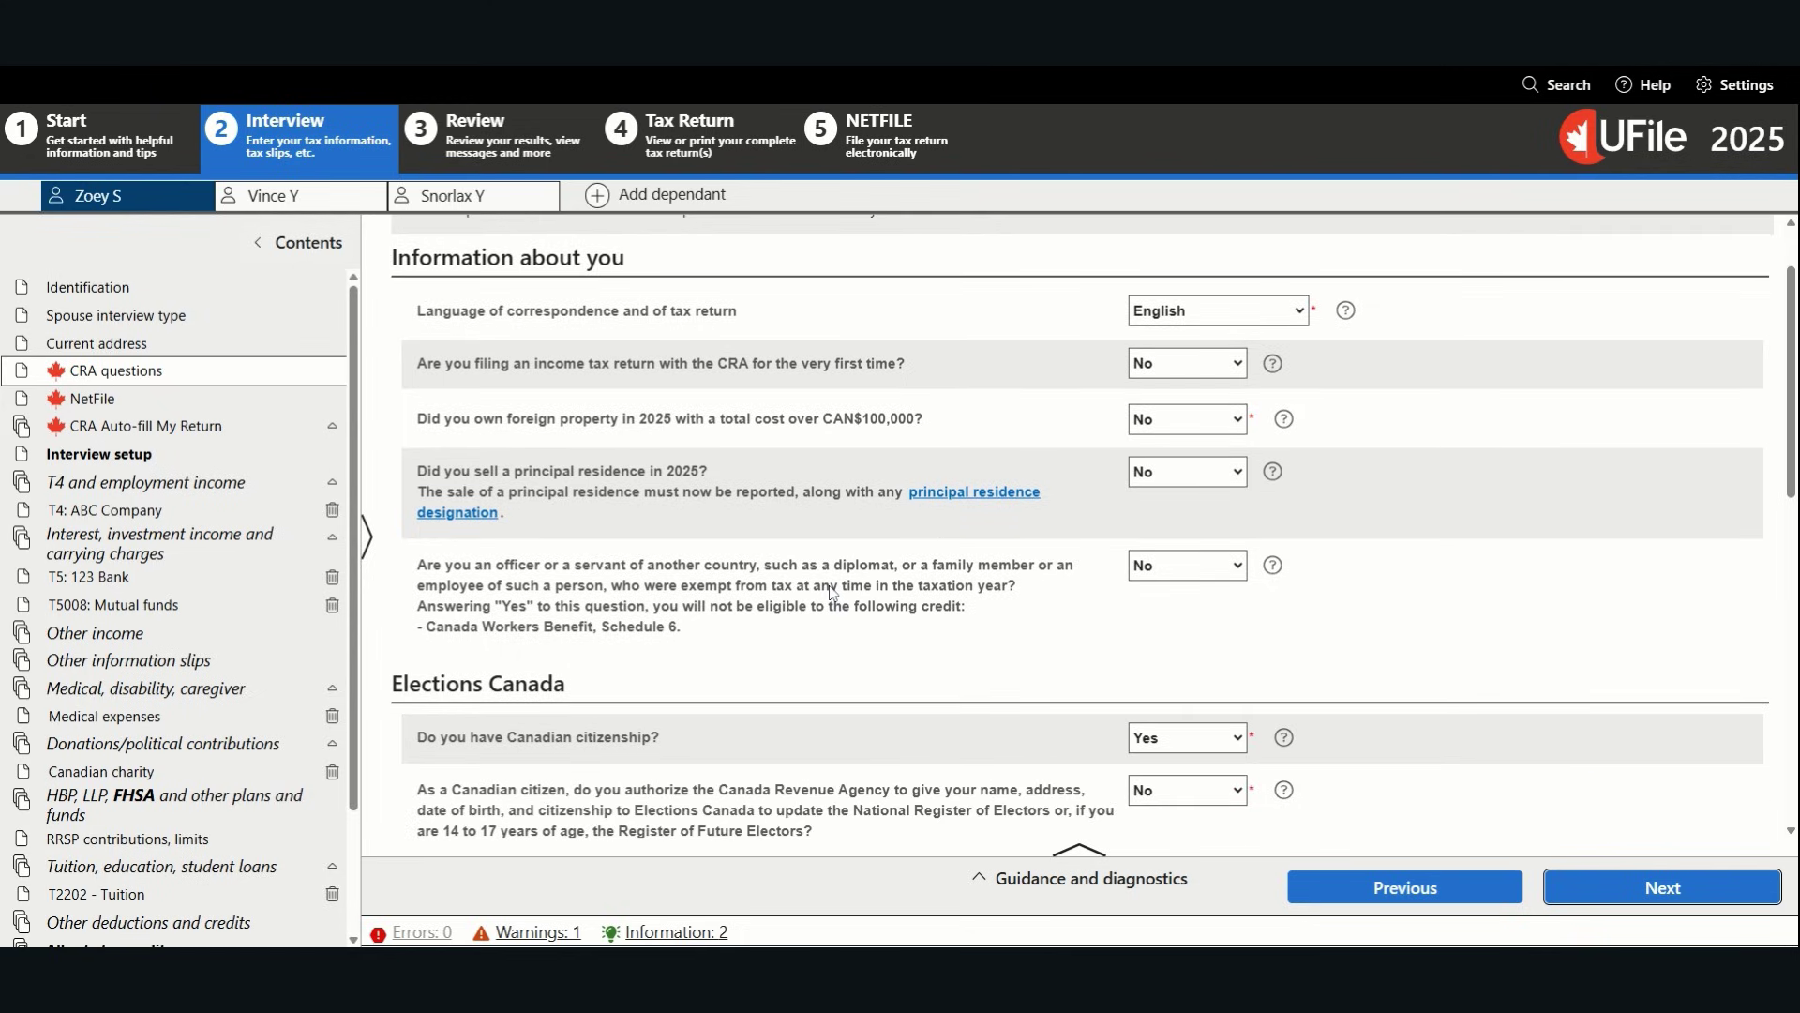
pyautogui.scroll(-2, 829, 588)
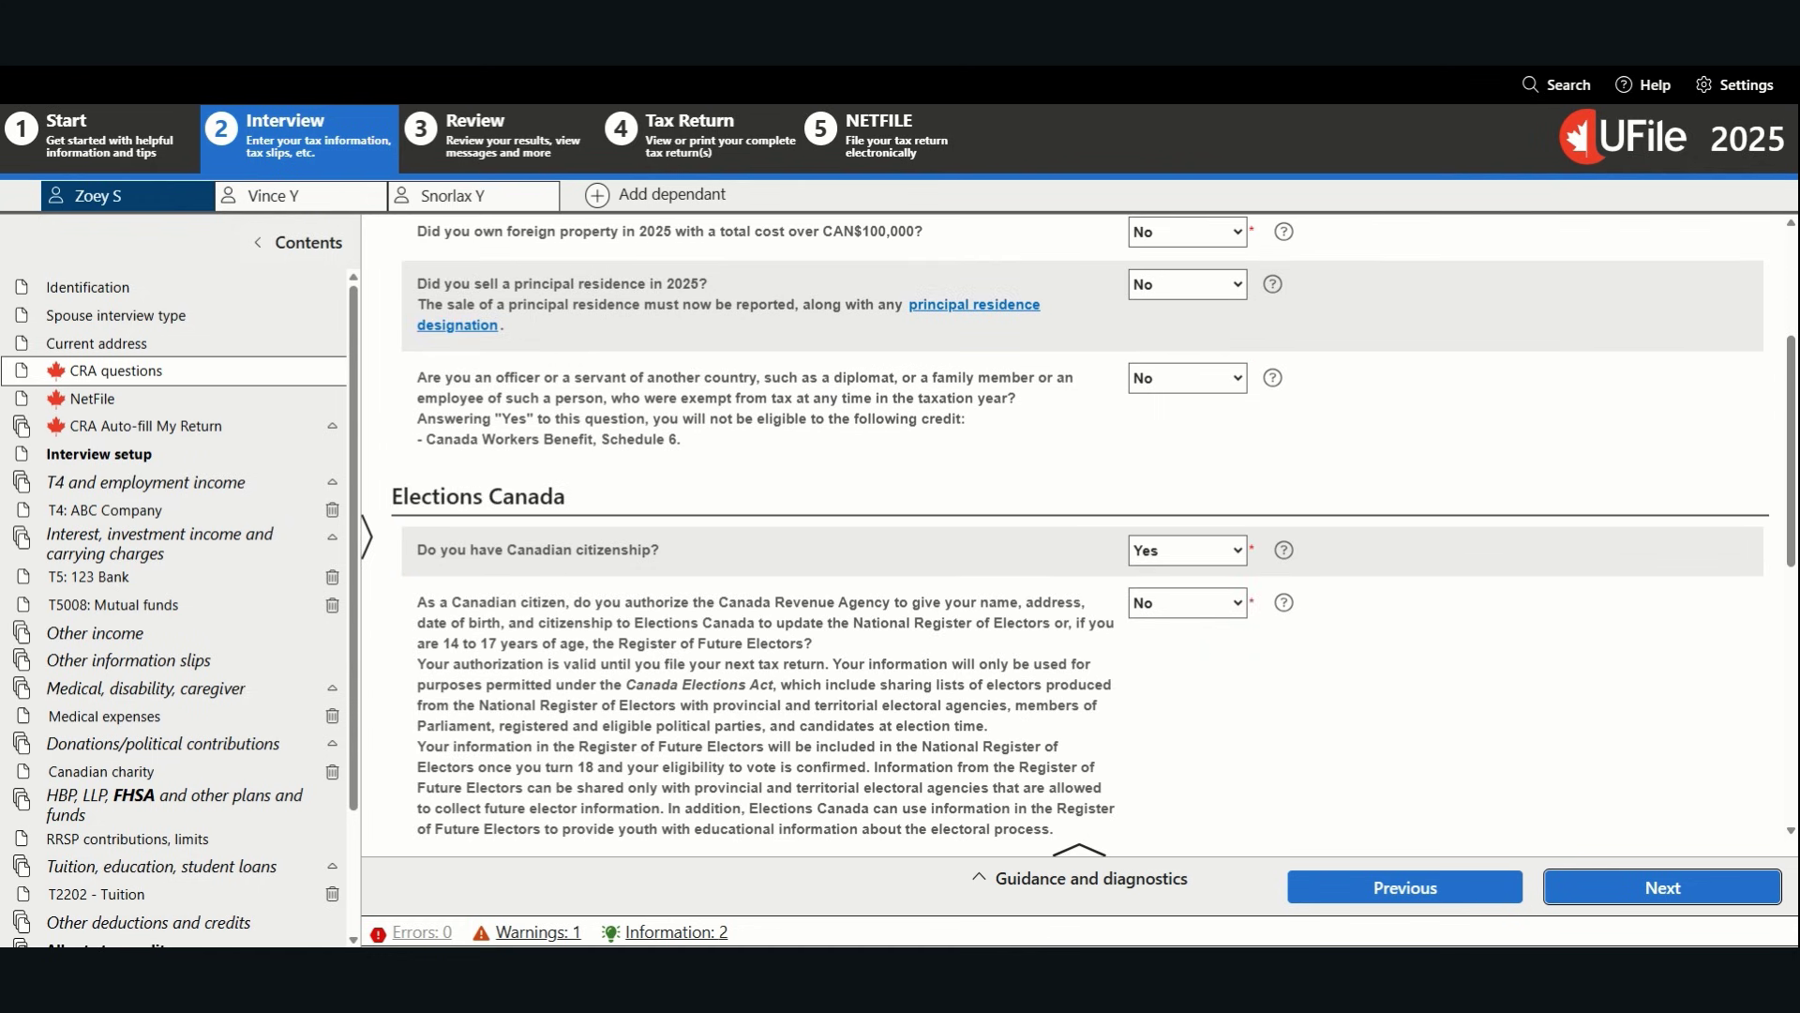
pyautogui.scroll(-4, 825, 585)
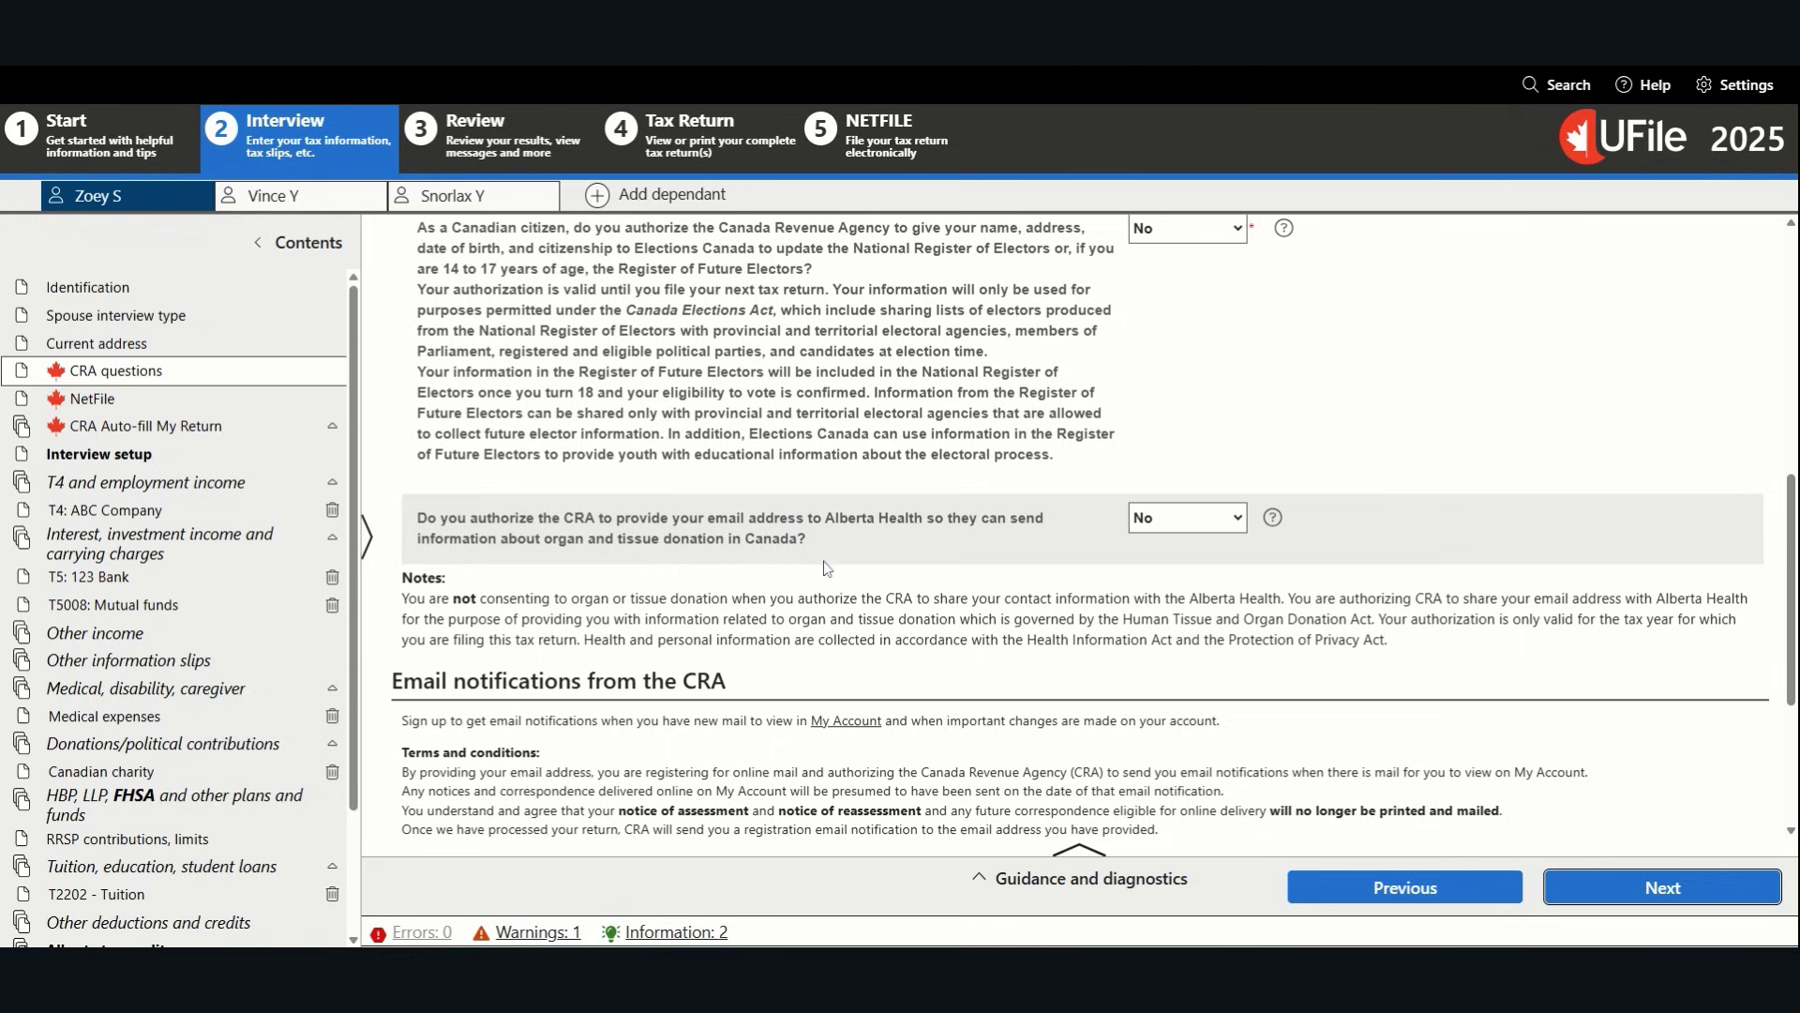
pyautogui.scroll(-2, 1136, 574)
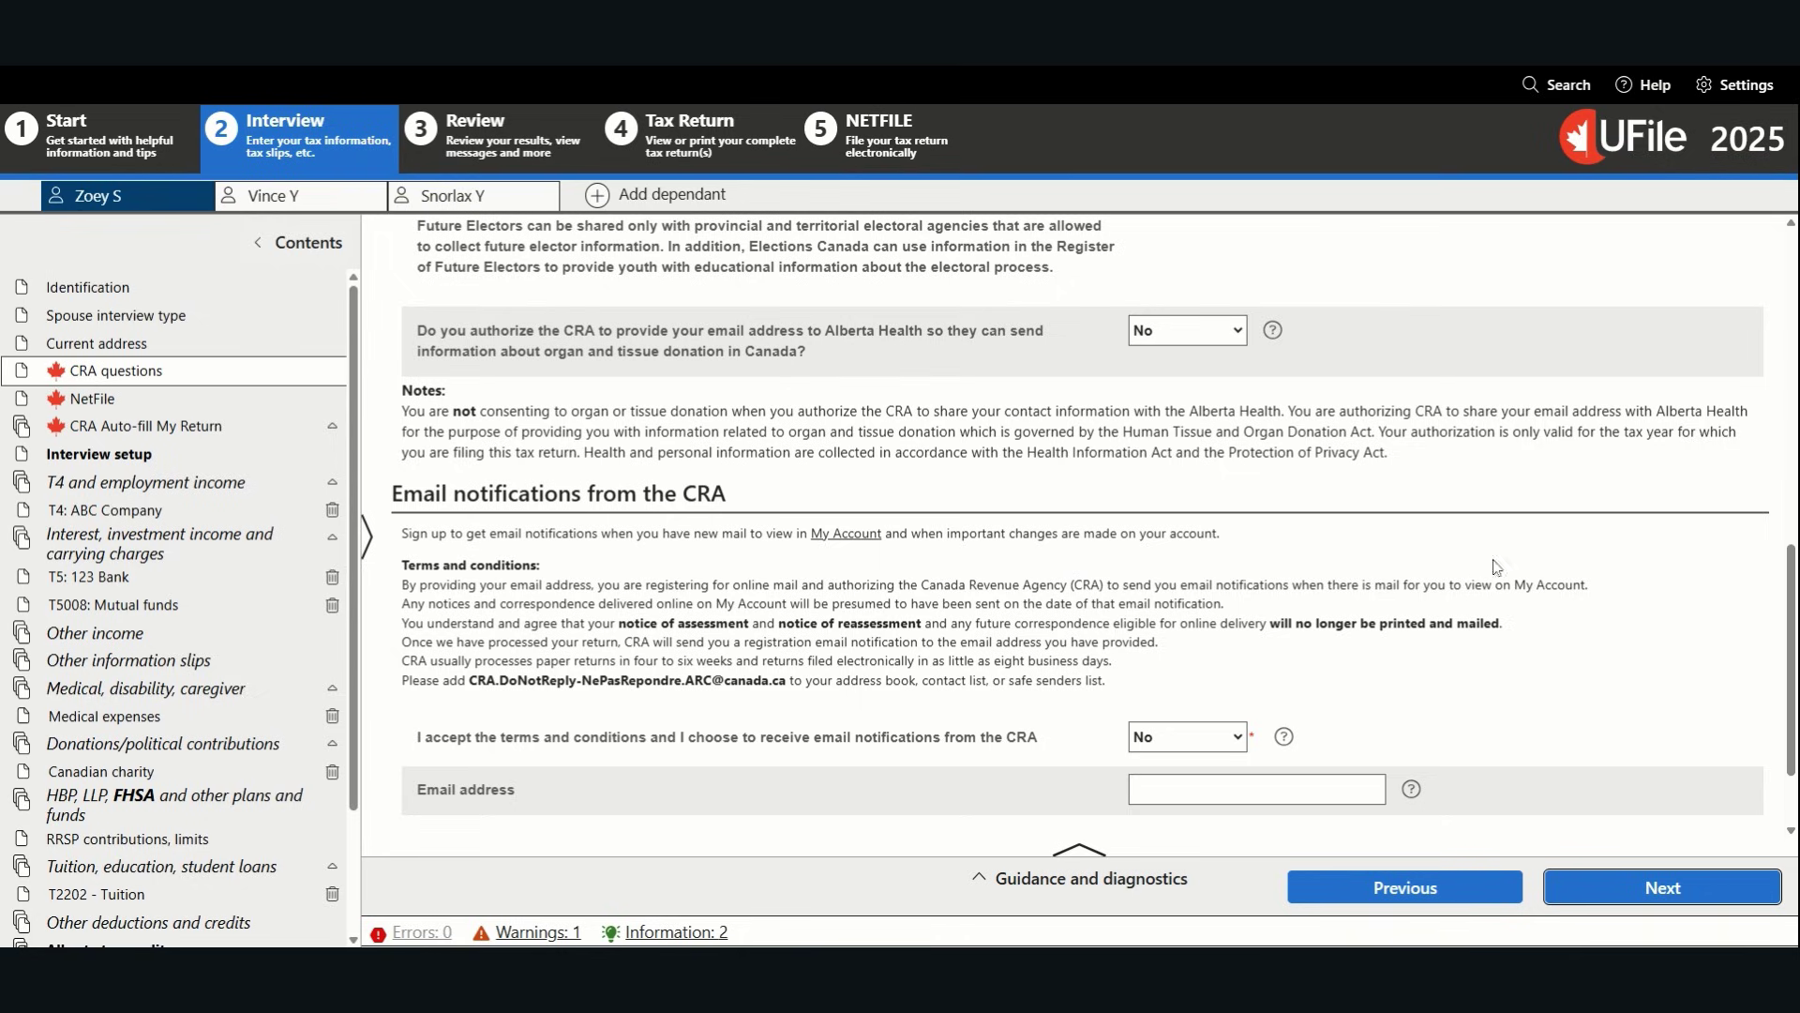
pyautogui.scroll(-1, 1050, 610)
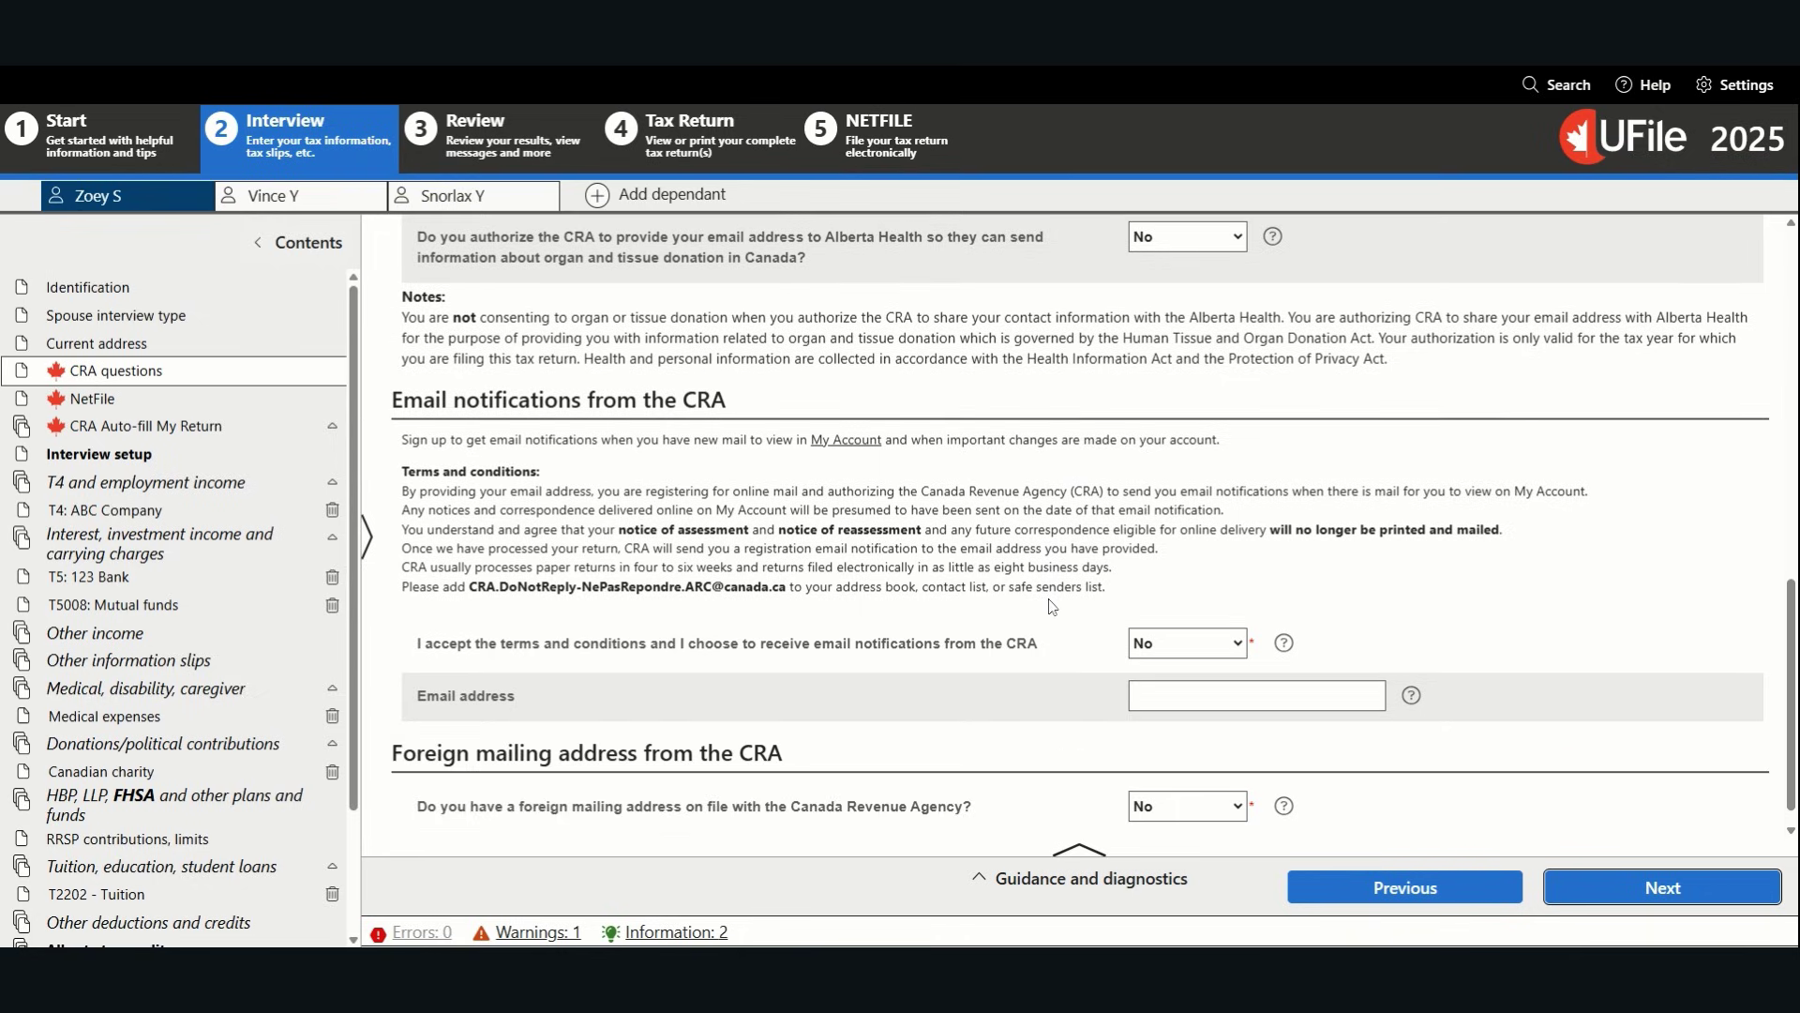
pyautogui.scroll(-1, 1052, 607)
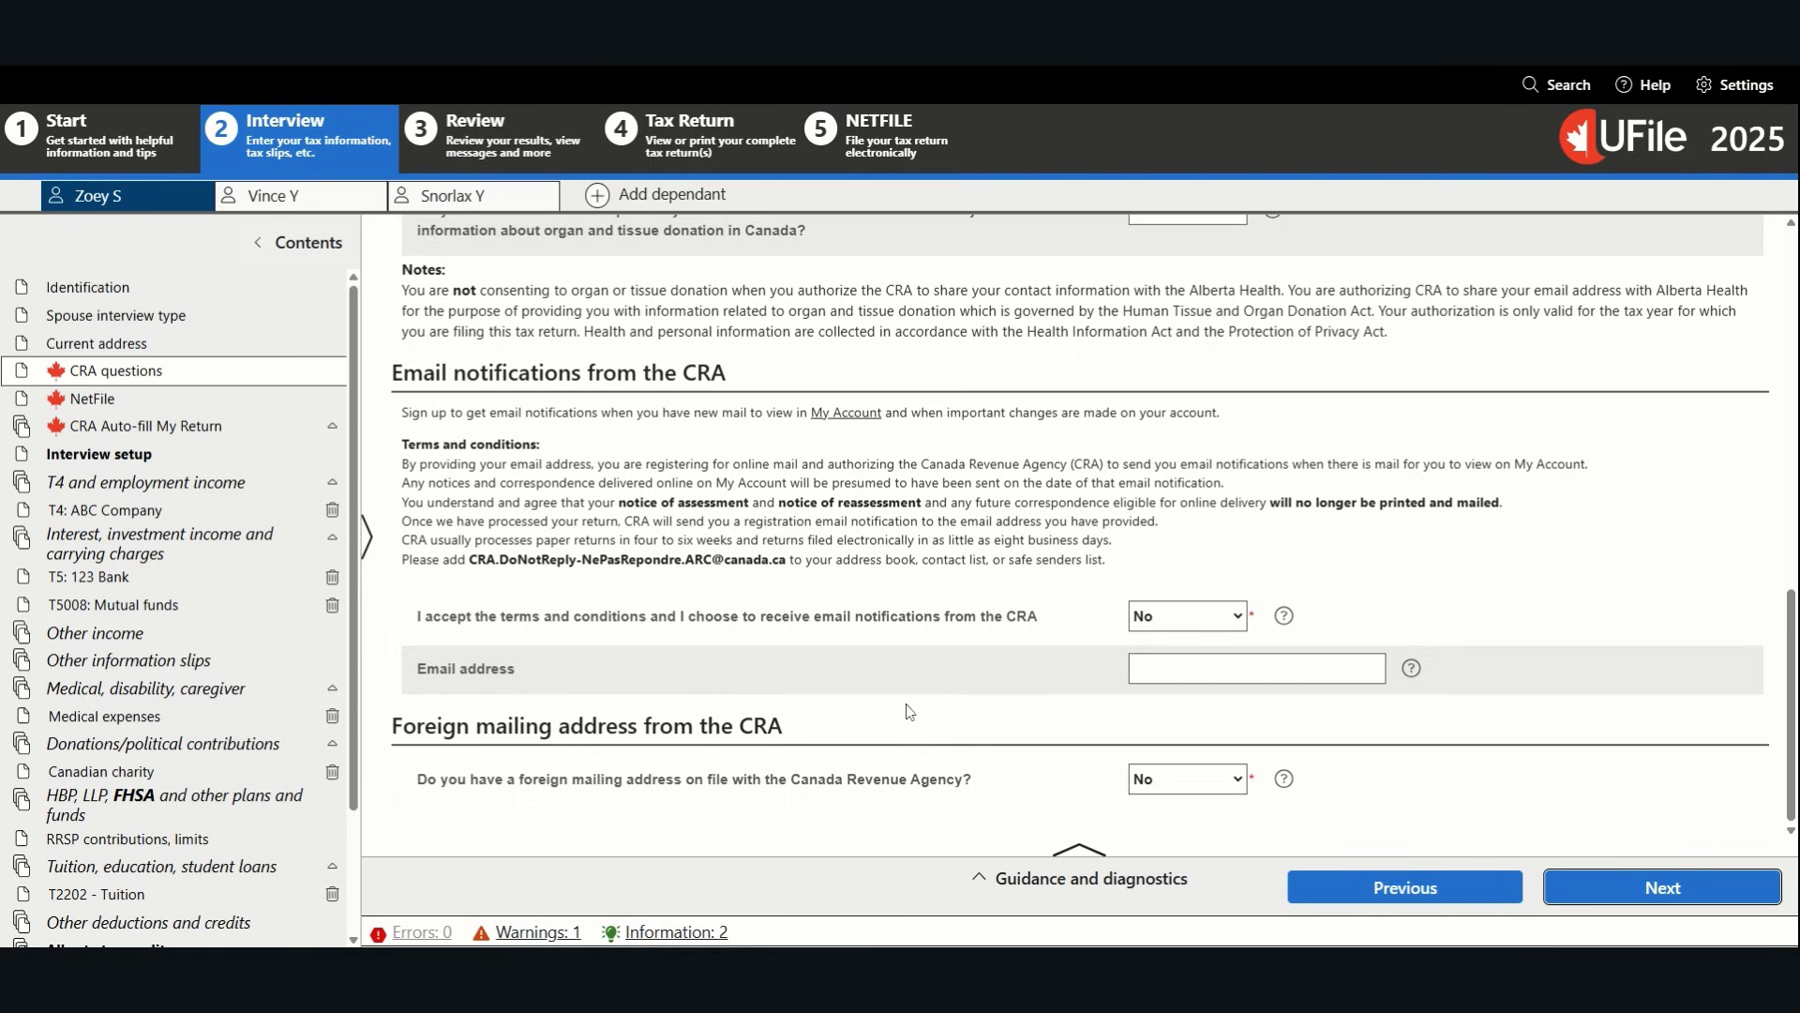
# Review the NETFILE electronic filing answers and the CRA Auto-fill My Return option
pyautogui.click(1698, 877)
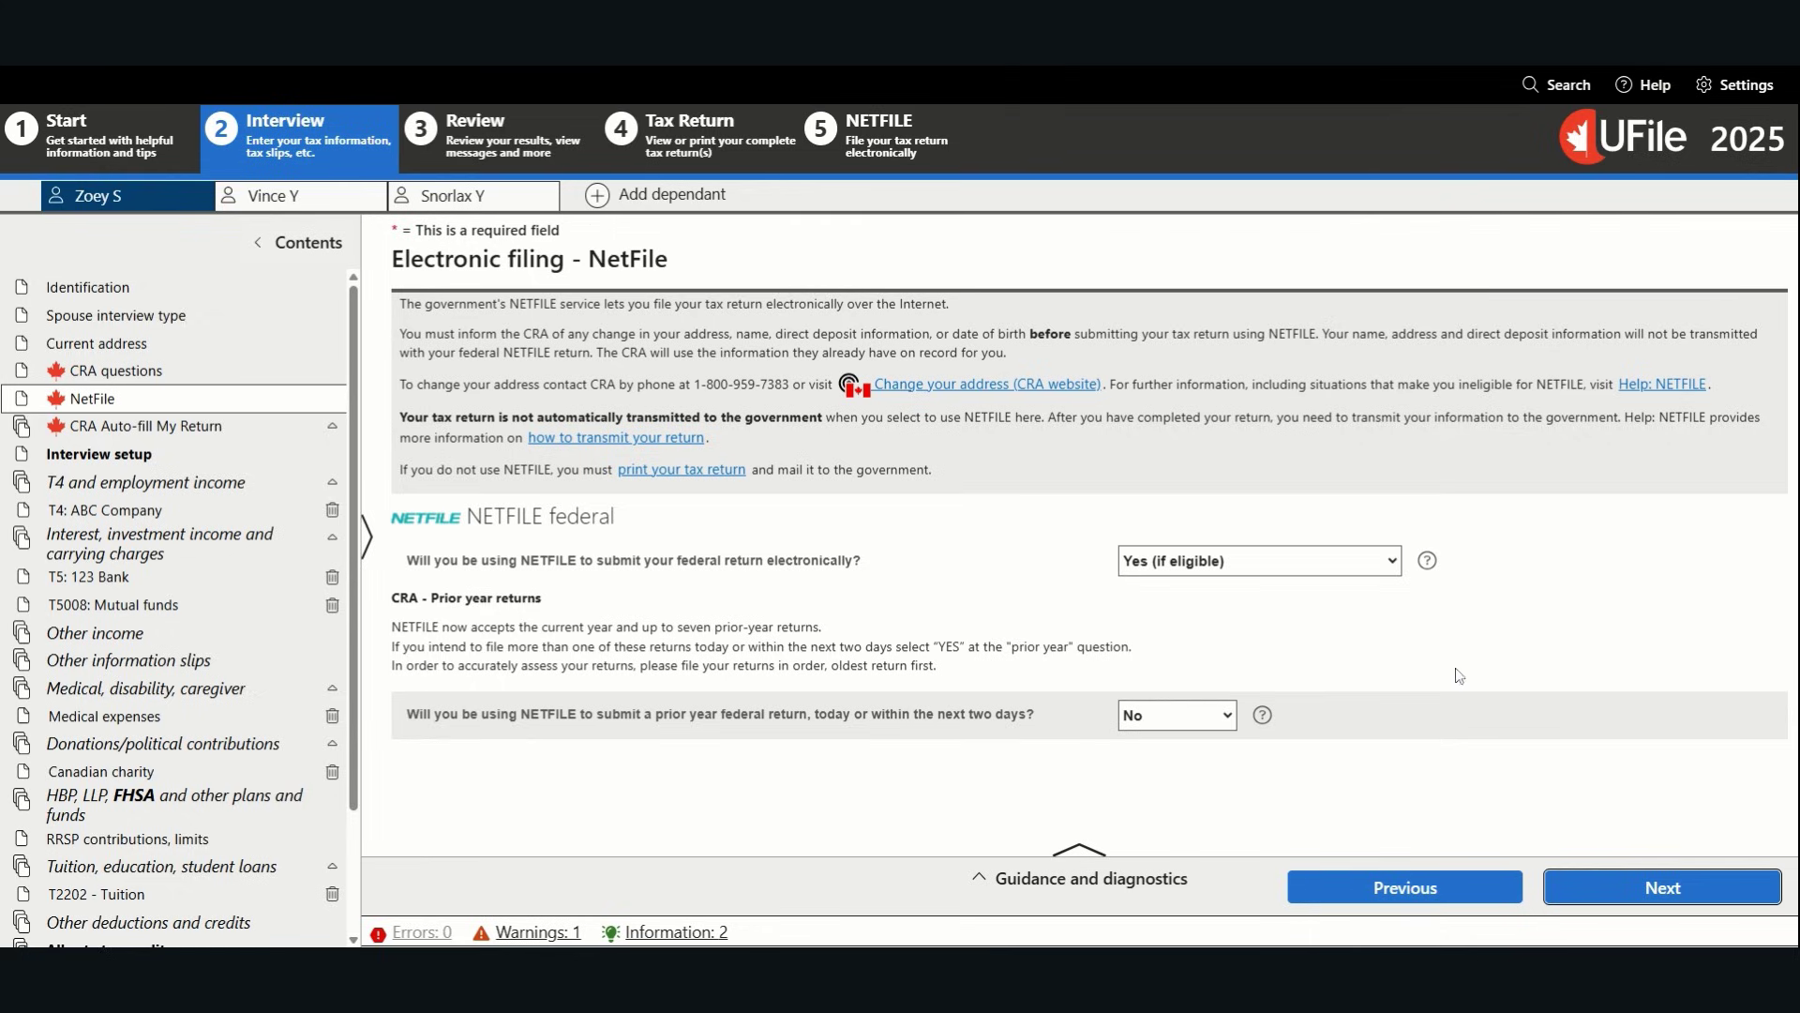
pyautogui.click(1675, 896)
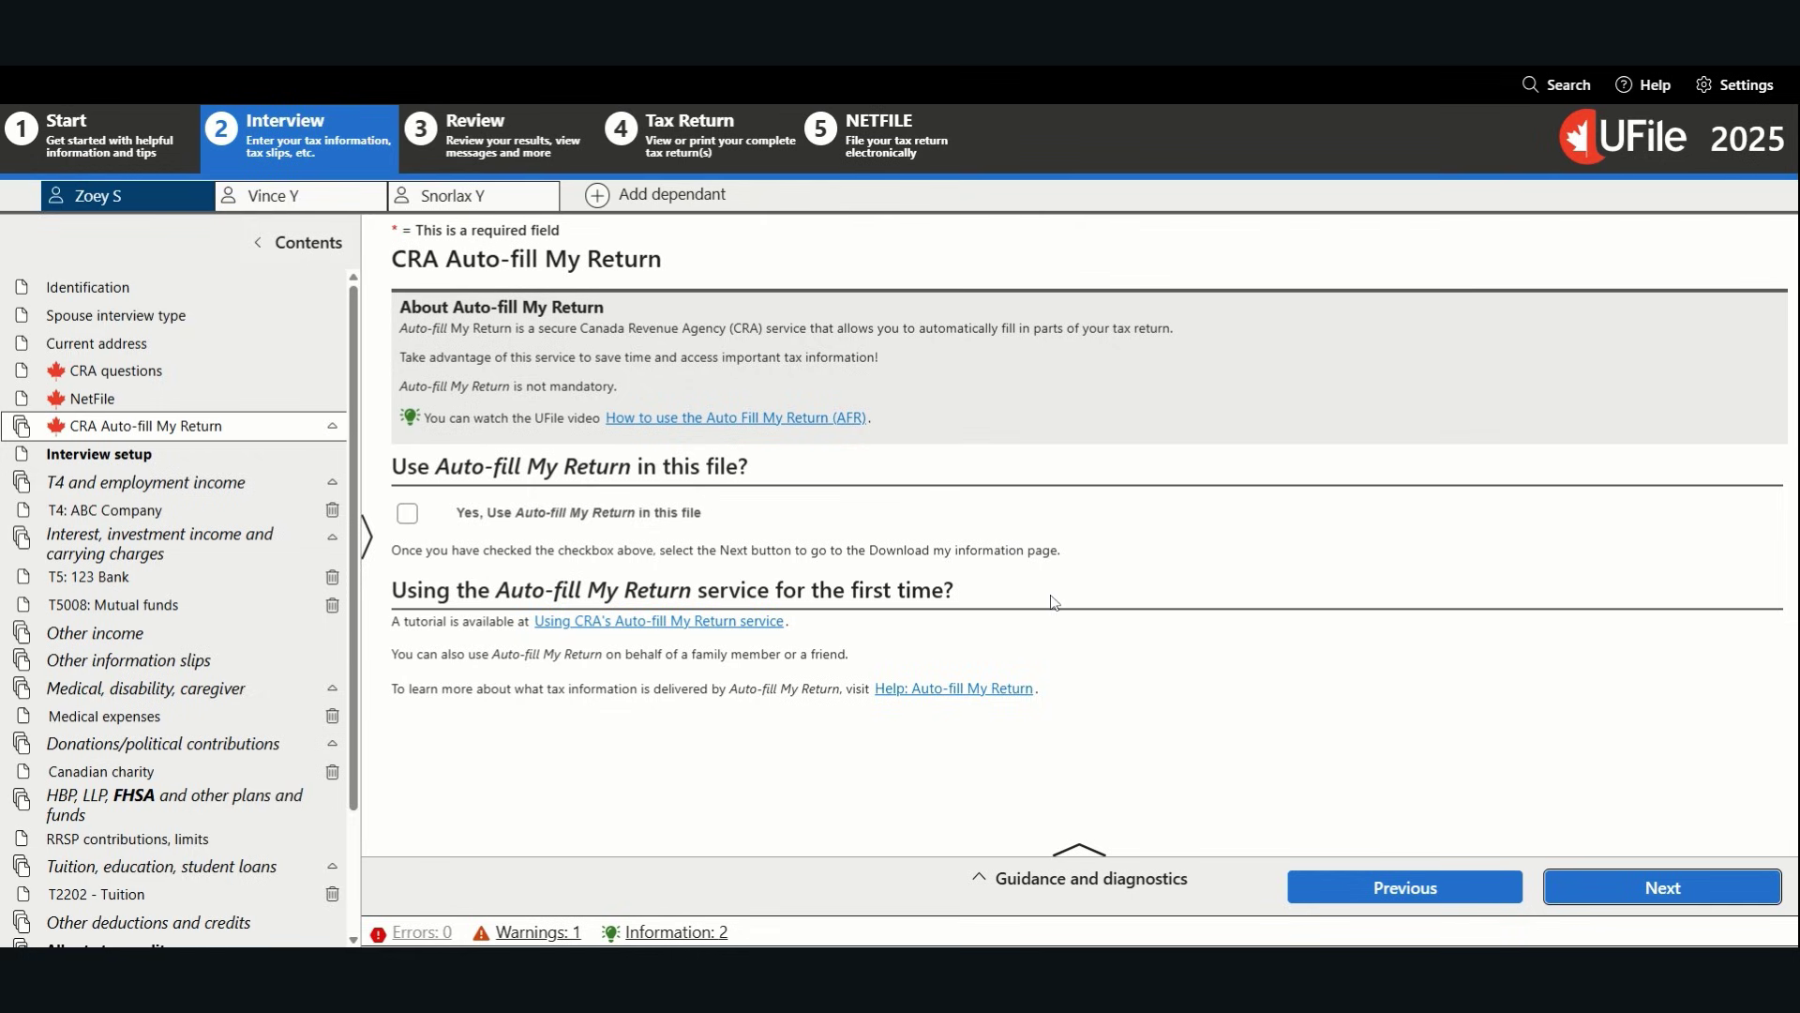
# Look through the Interview setup page for the topics that apply to the 2025 tax situation
pyautogui.click(1716, 887)
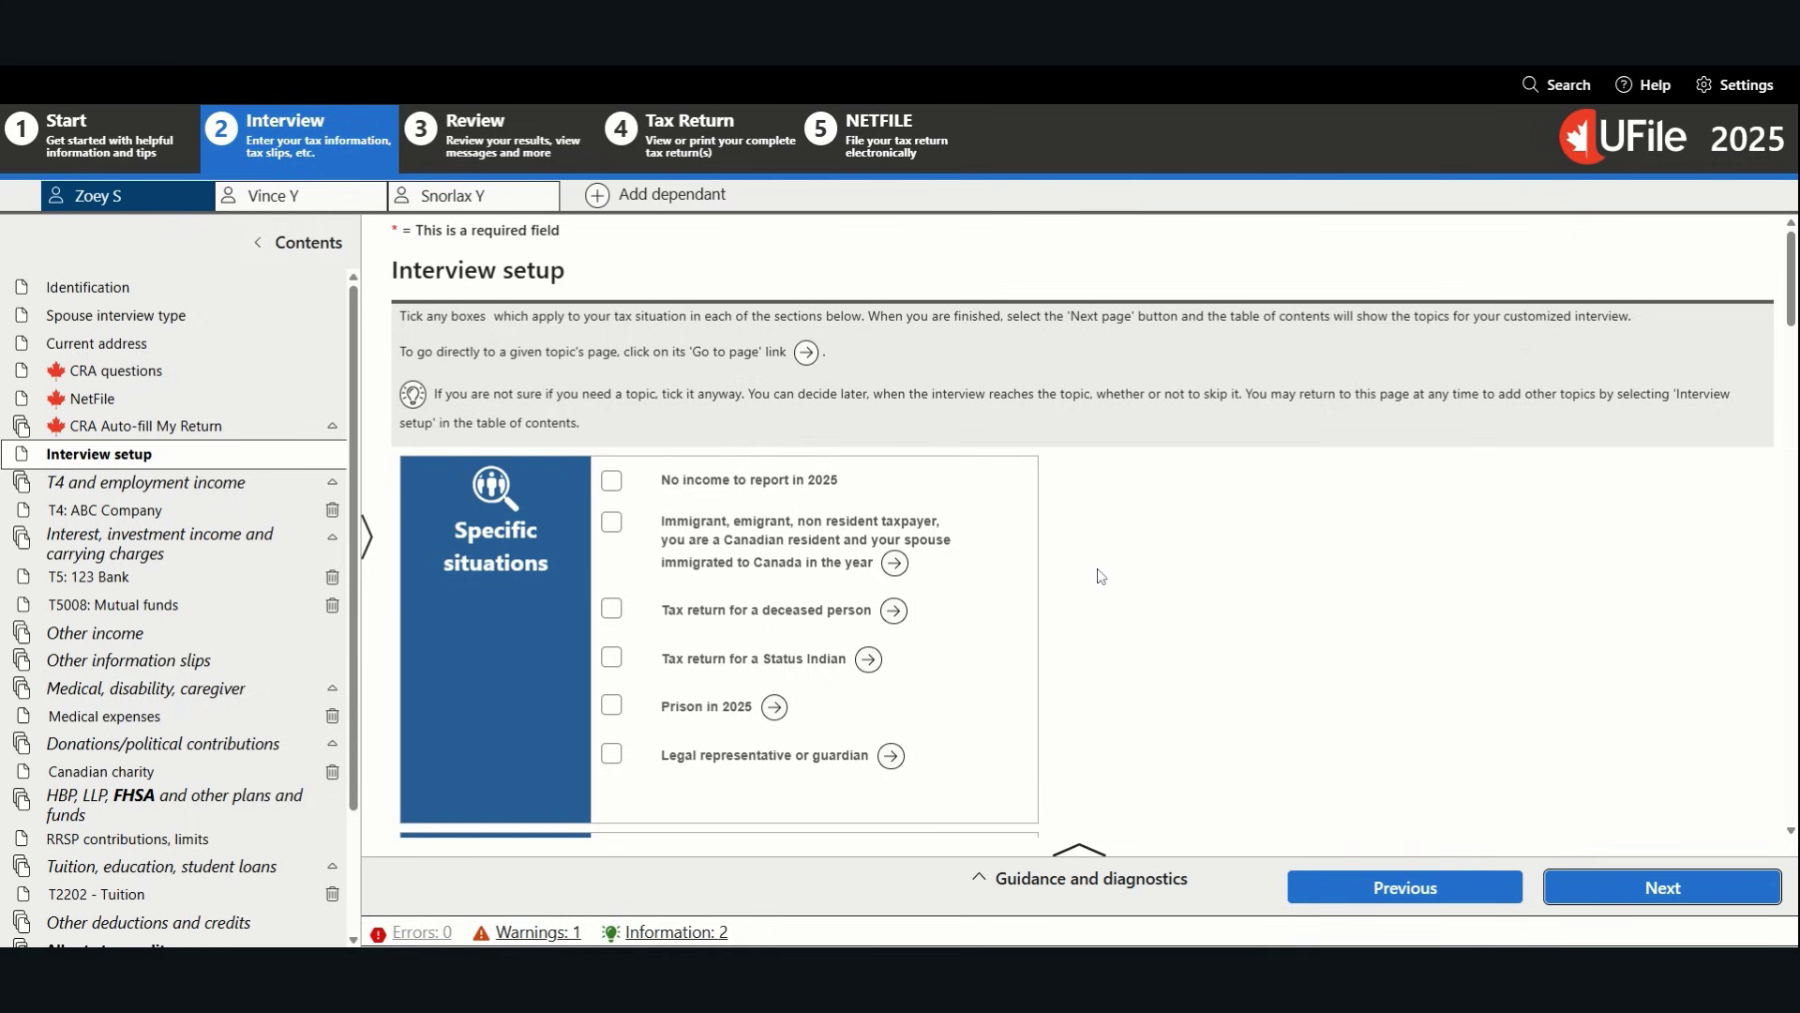
pyautogui.scroll(-2, 1102, 576)
pyautogui.scroll(-7, 1098, 576)
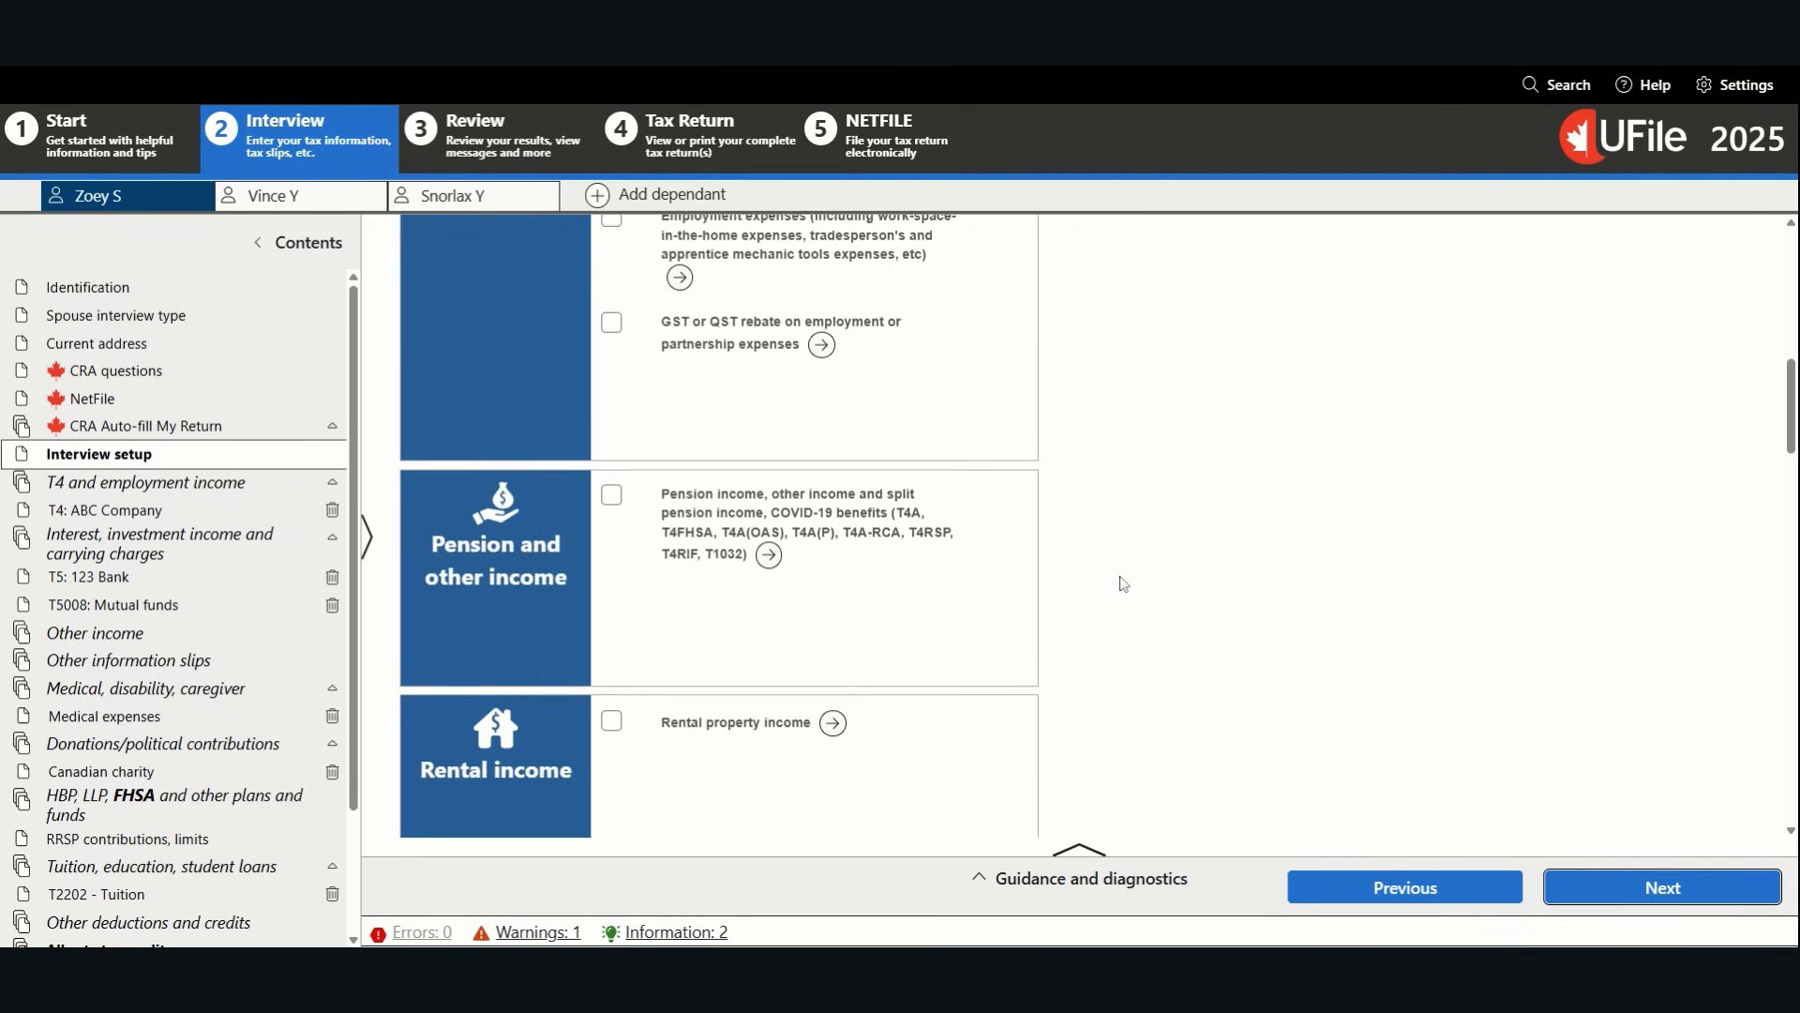
pyautogui.scroll(9, 1121, 582)
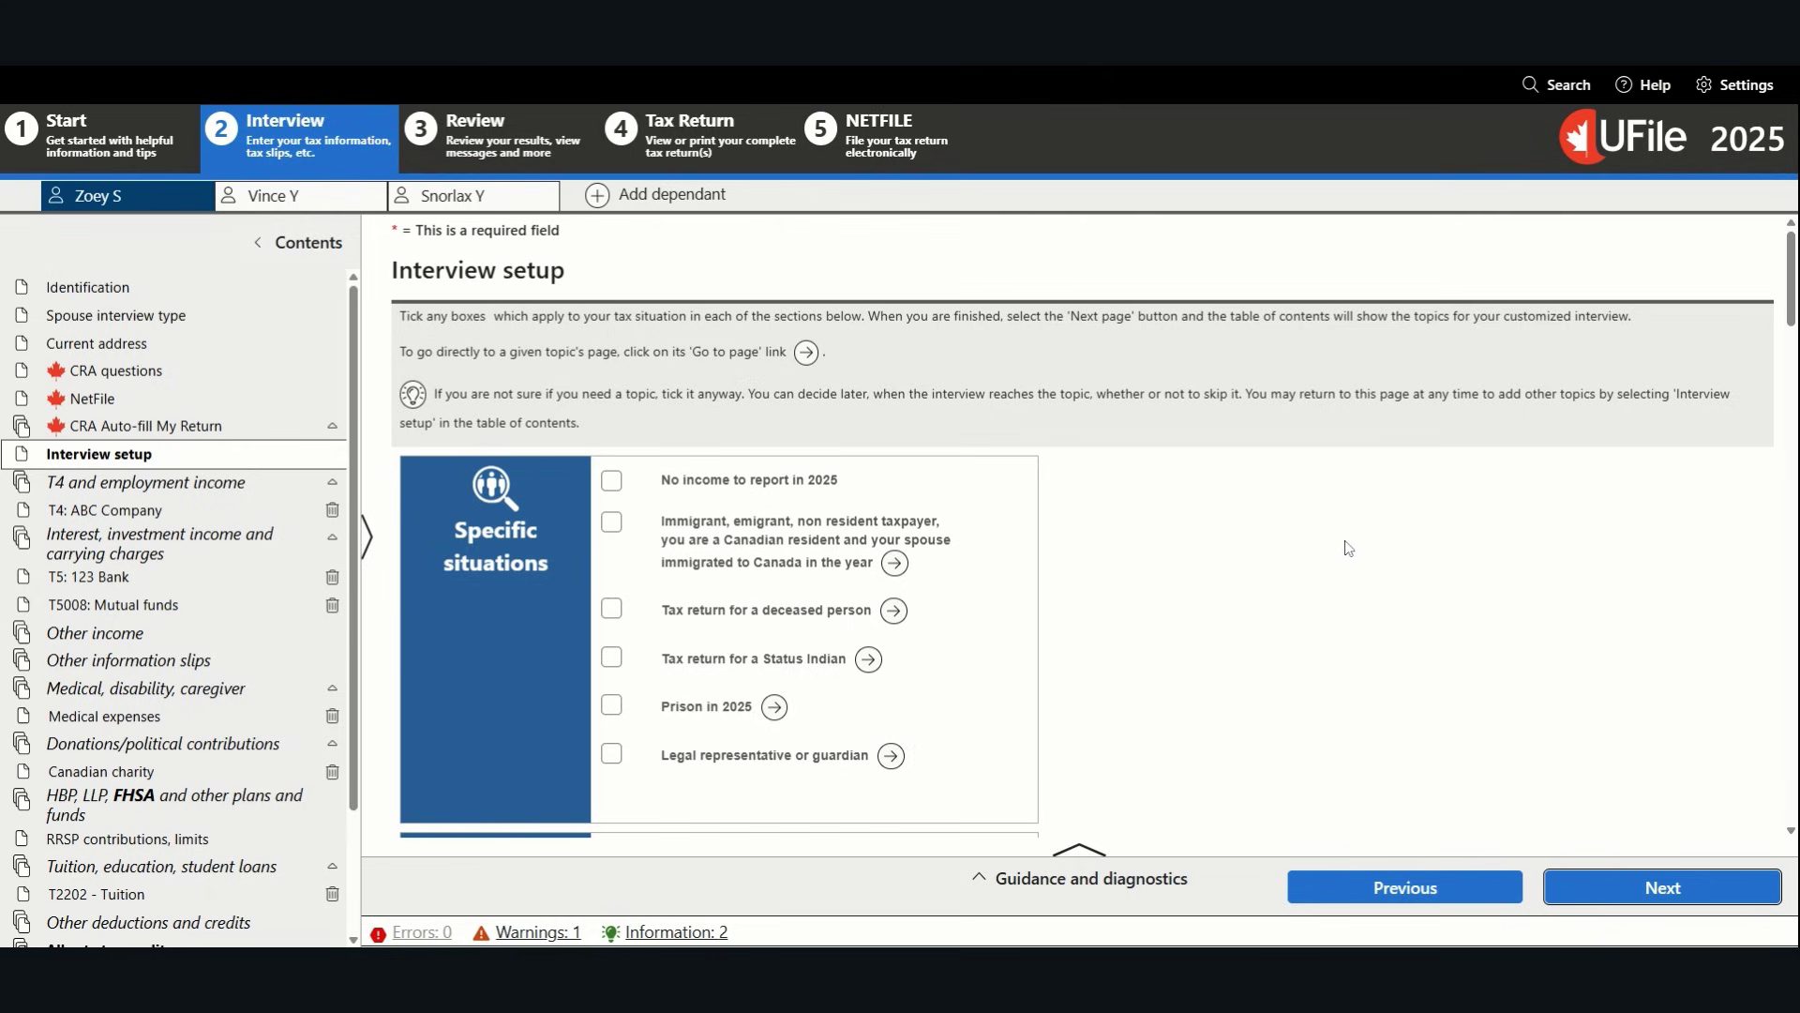
pyautogui.scroll(-1, 1347, 544)
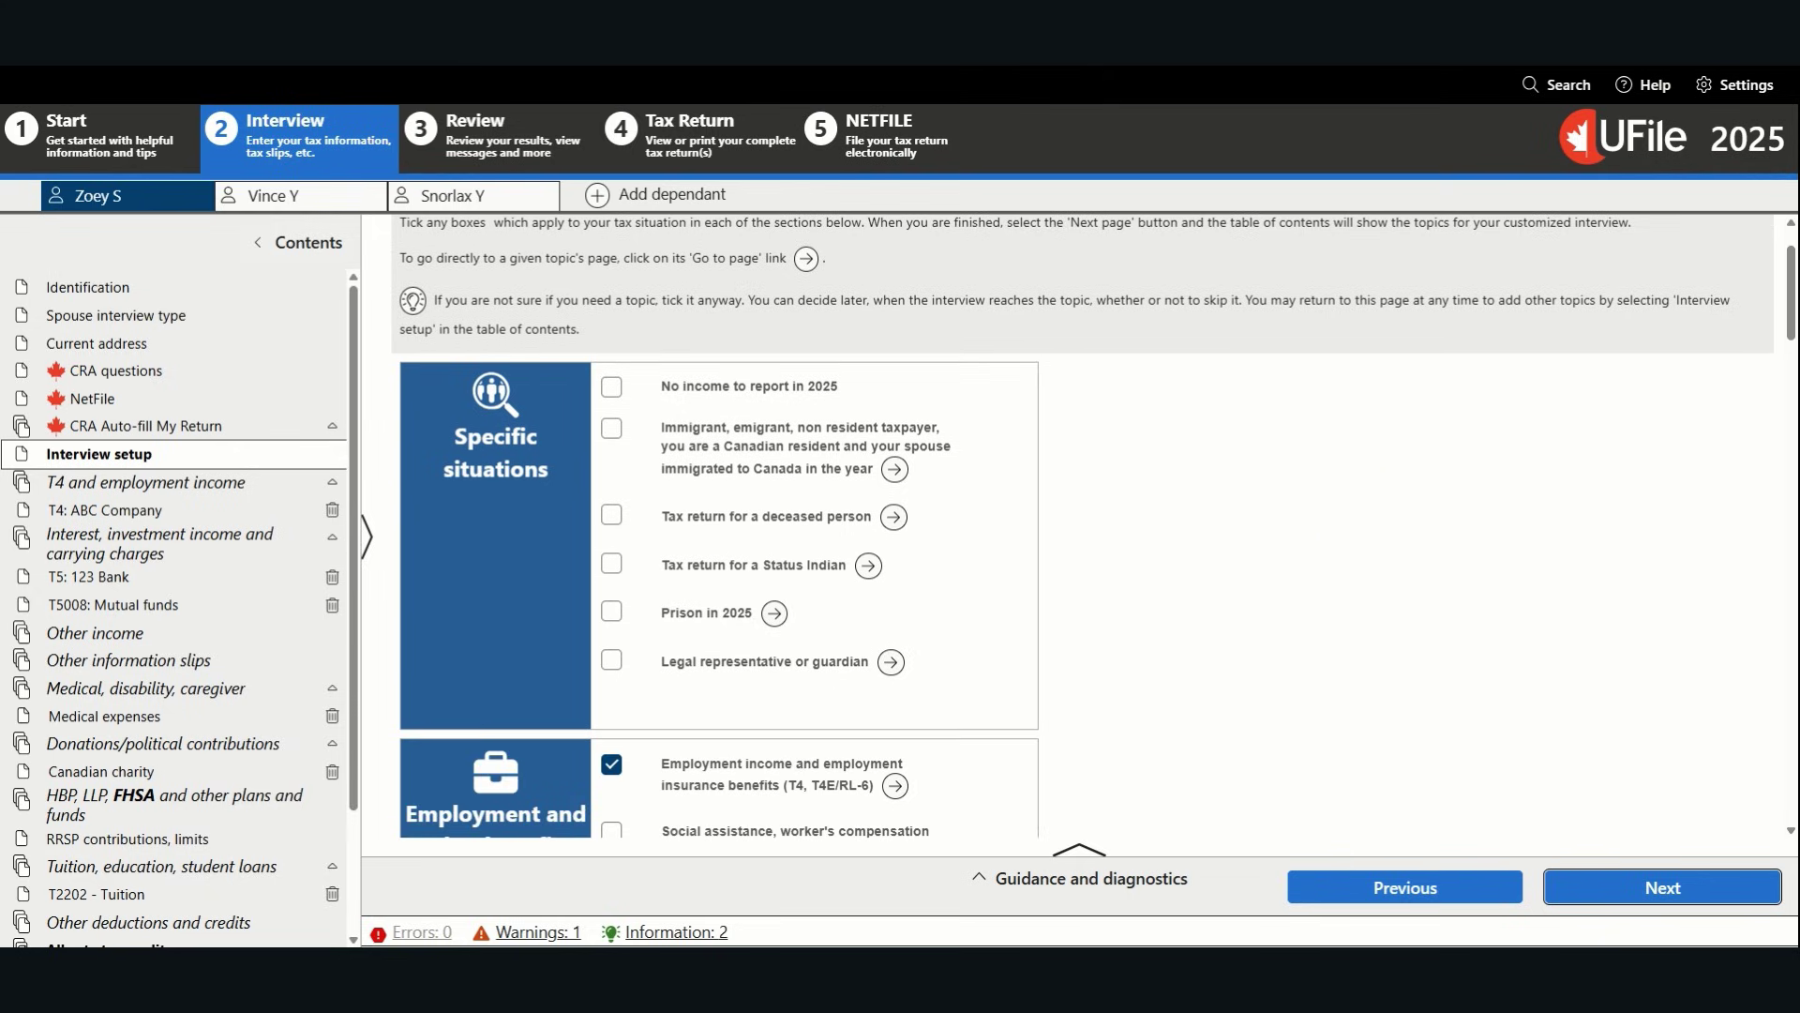
# Open the ABC Company T4 slip under T4 and employment income and review its box amounts
pyautogui.click(1655, 909)
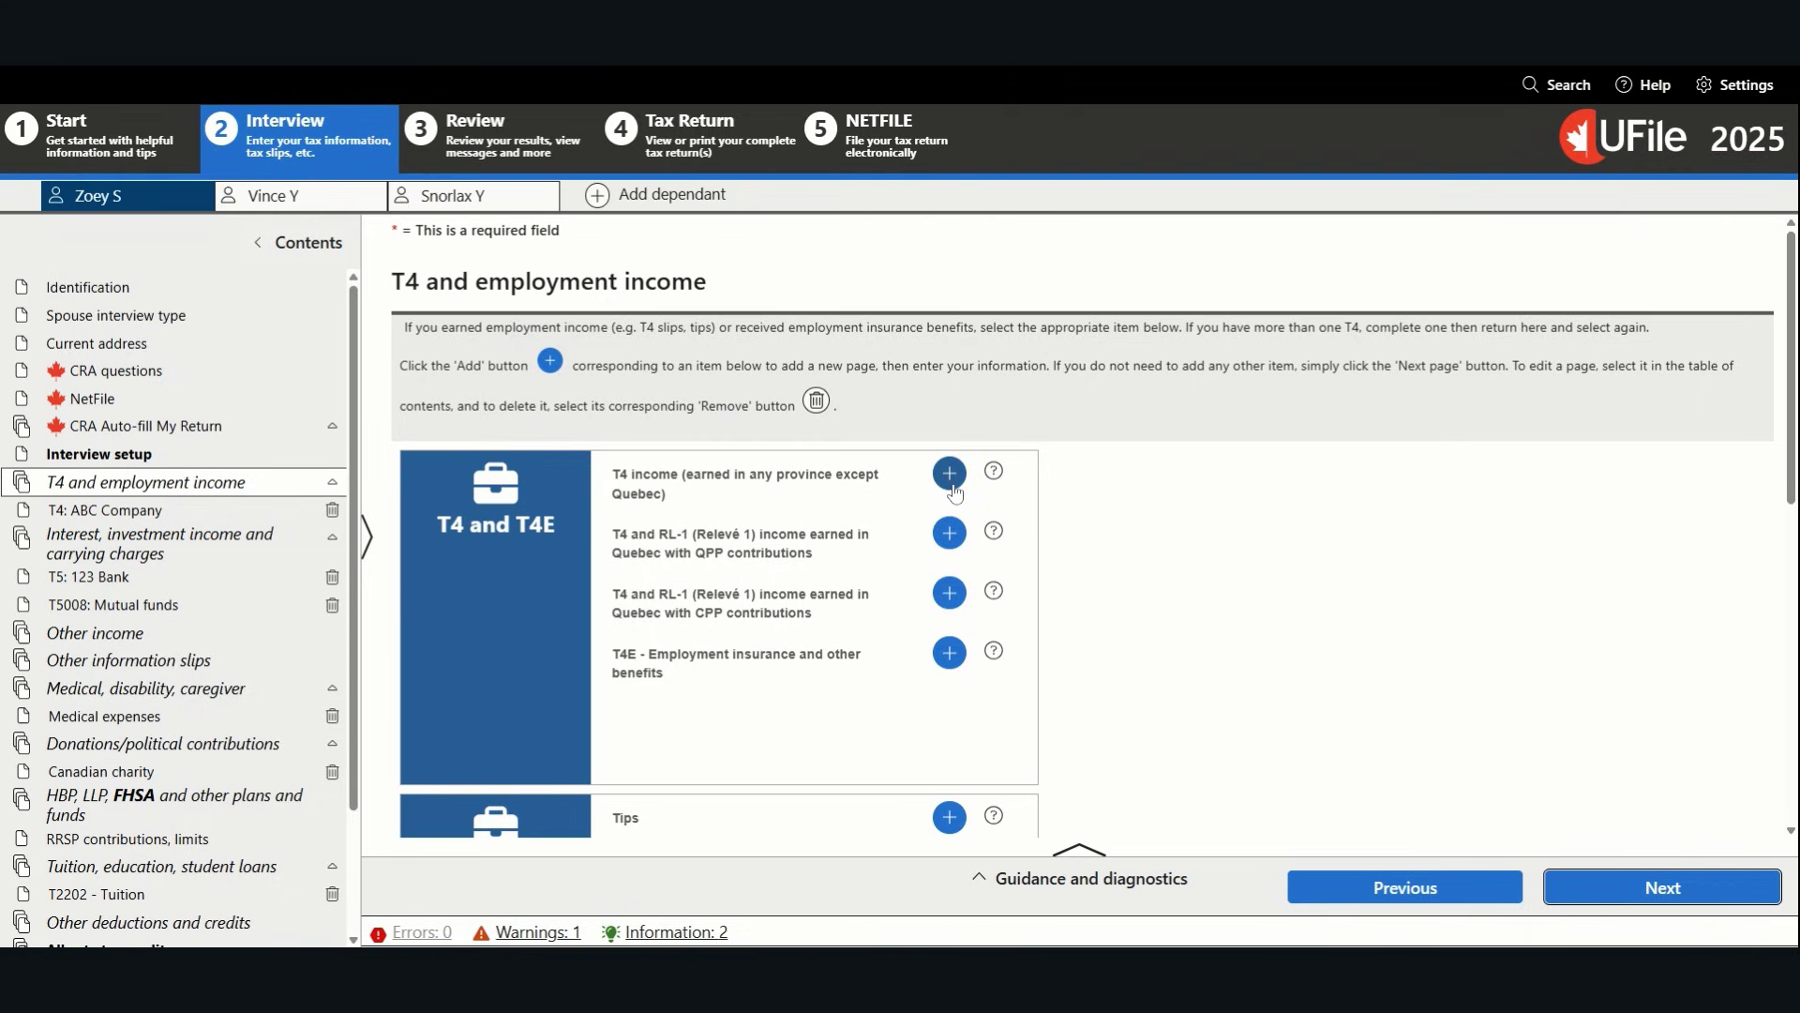
pyautogui.click(125, 513)
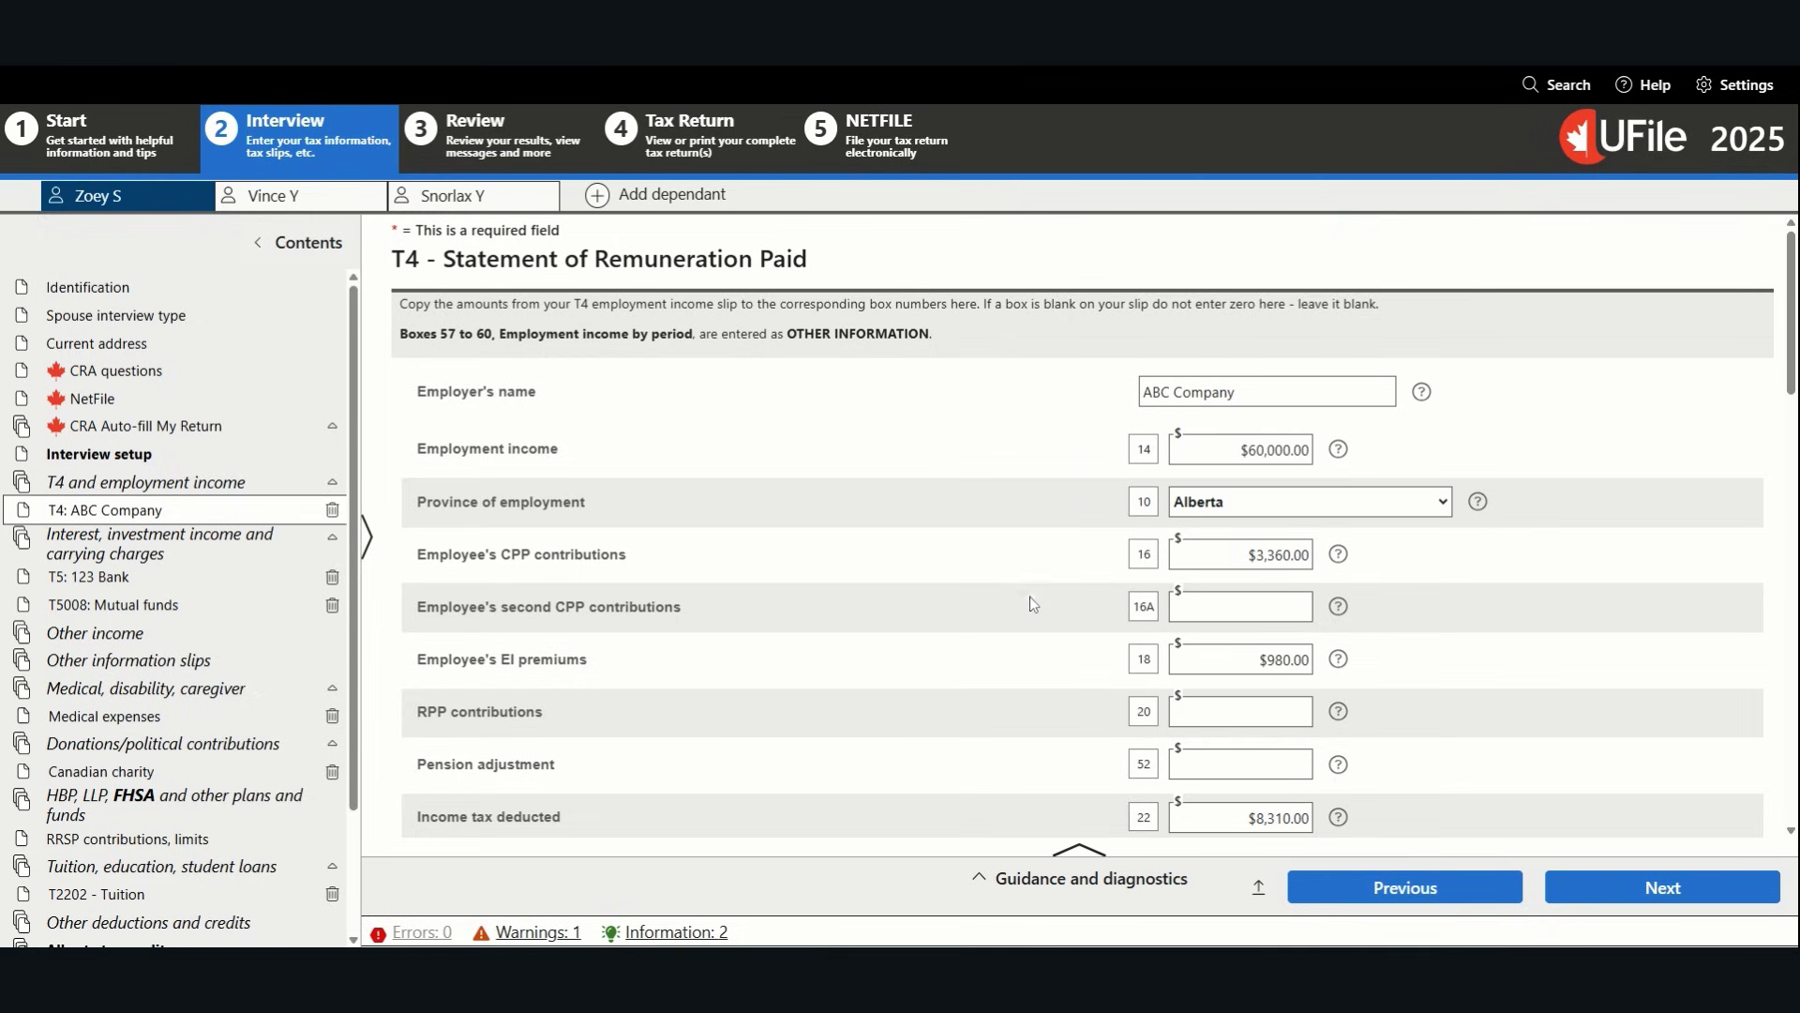
pyautogui.scroll(-2, 1029, 600)
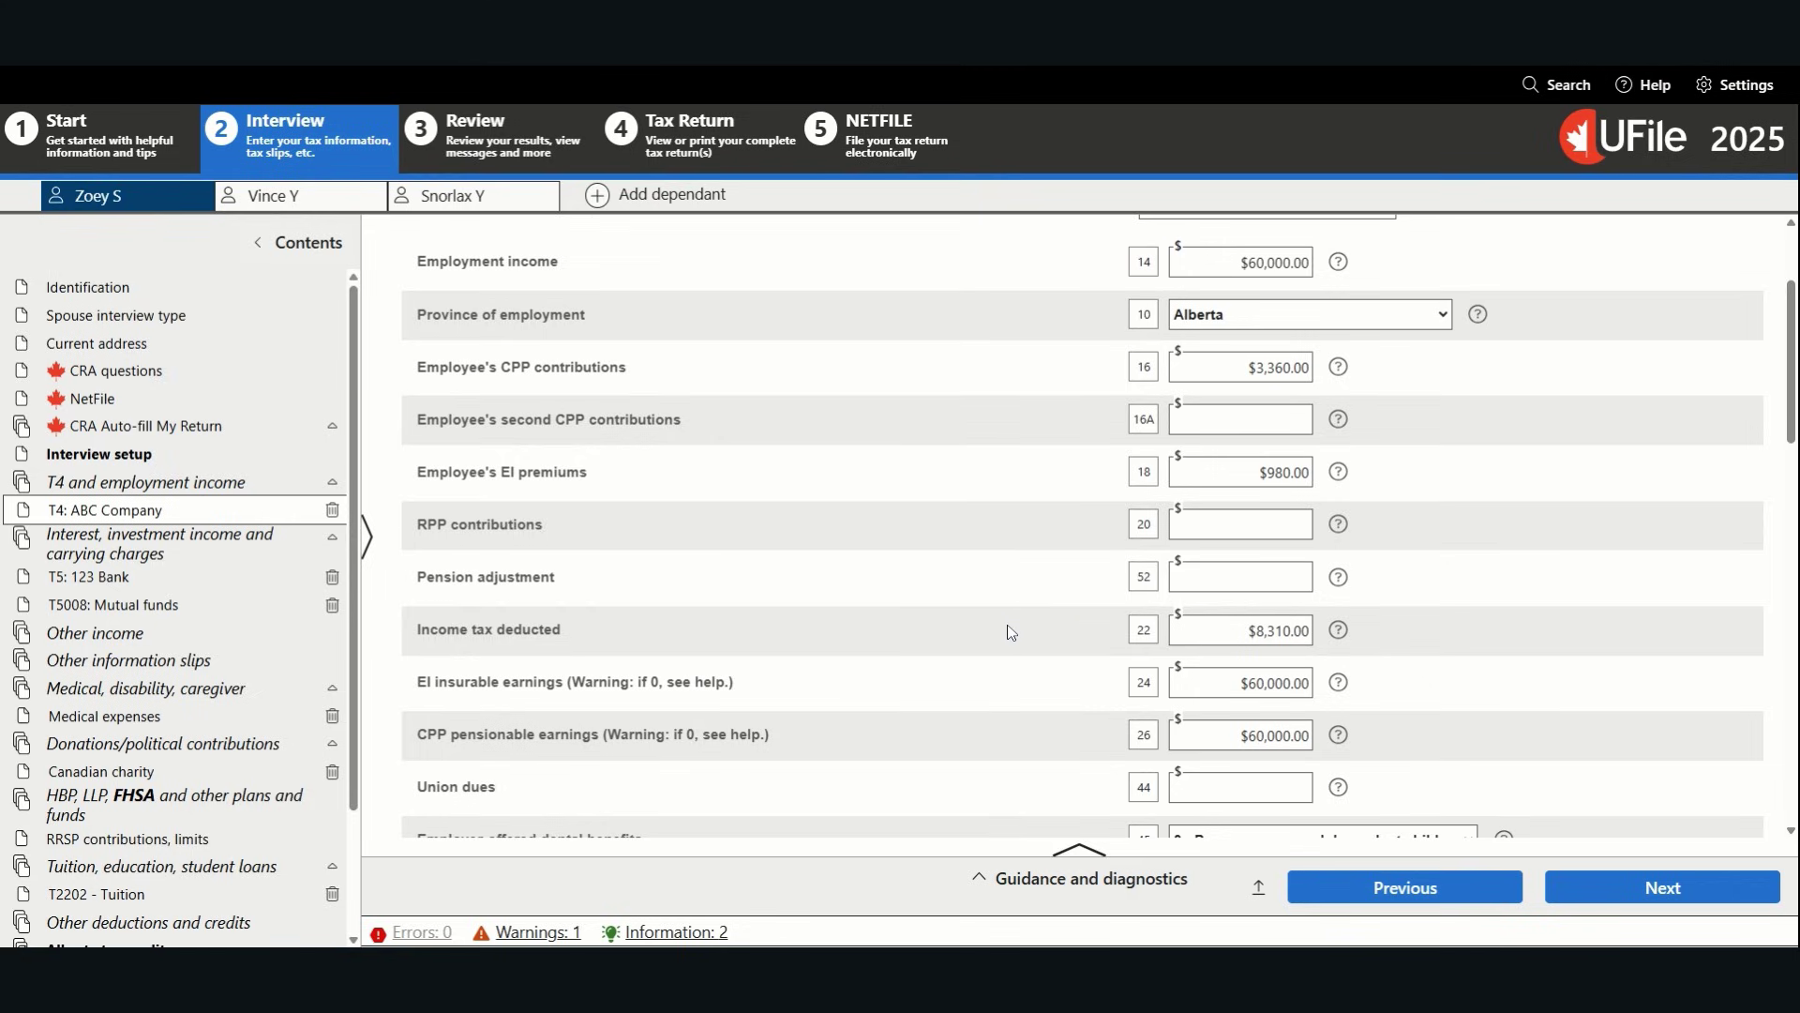
pyautogui.scroll(-6, 1447, 711)
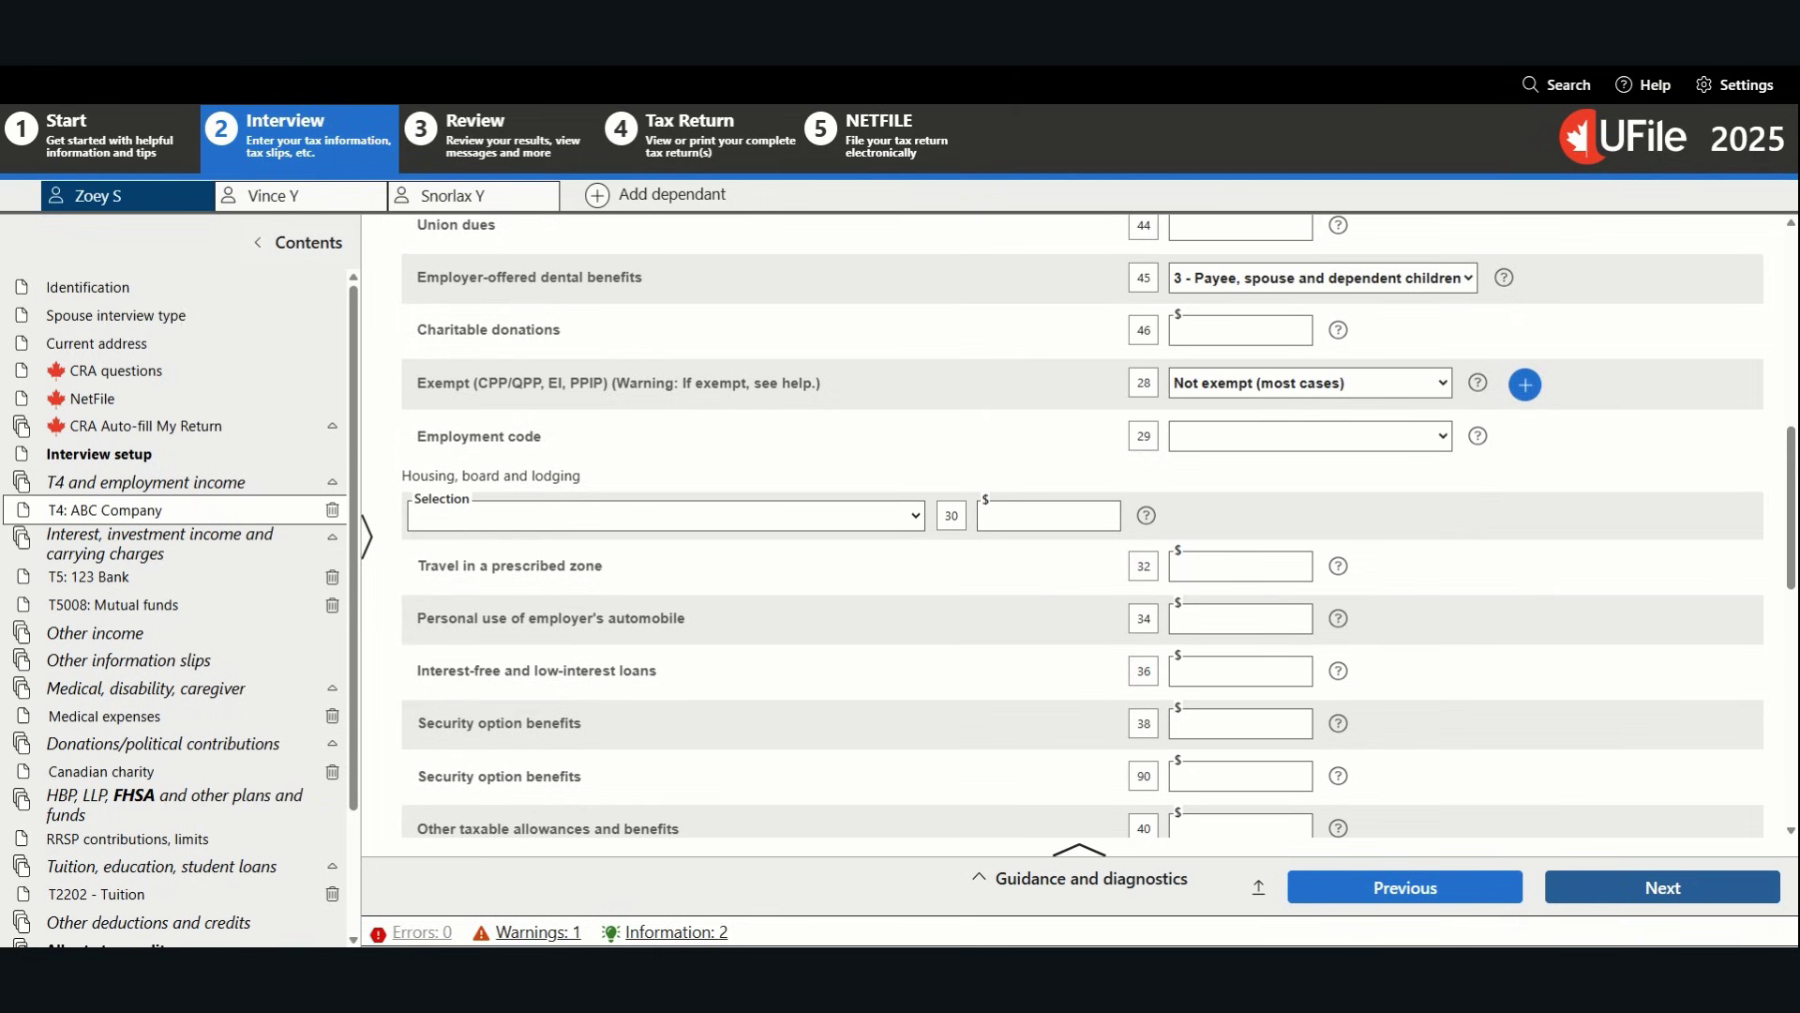
# Open the 123 Bank T5 slip under interest and investment income and review its boxes
pyautogui.click(1710, 894)
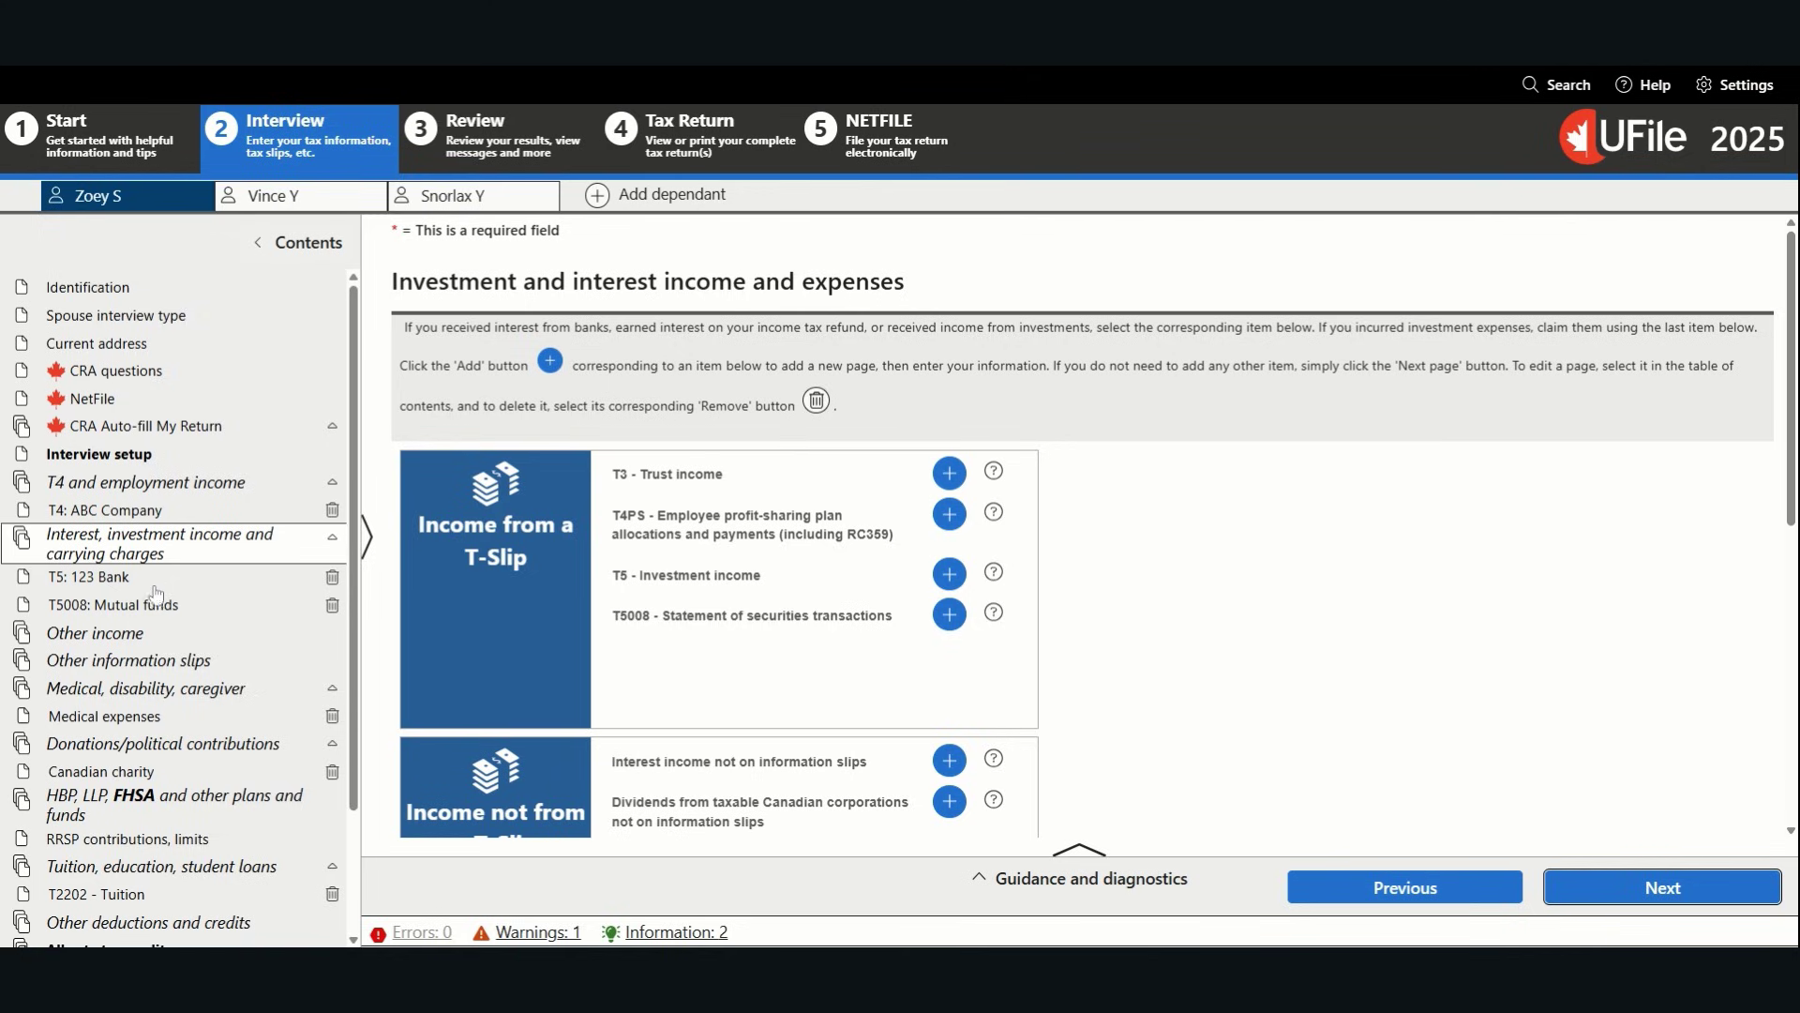
pyautogui.click(120, 587)
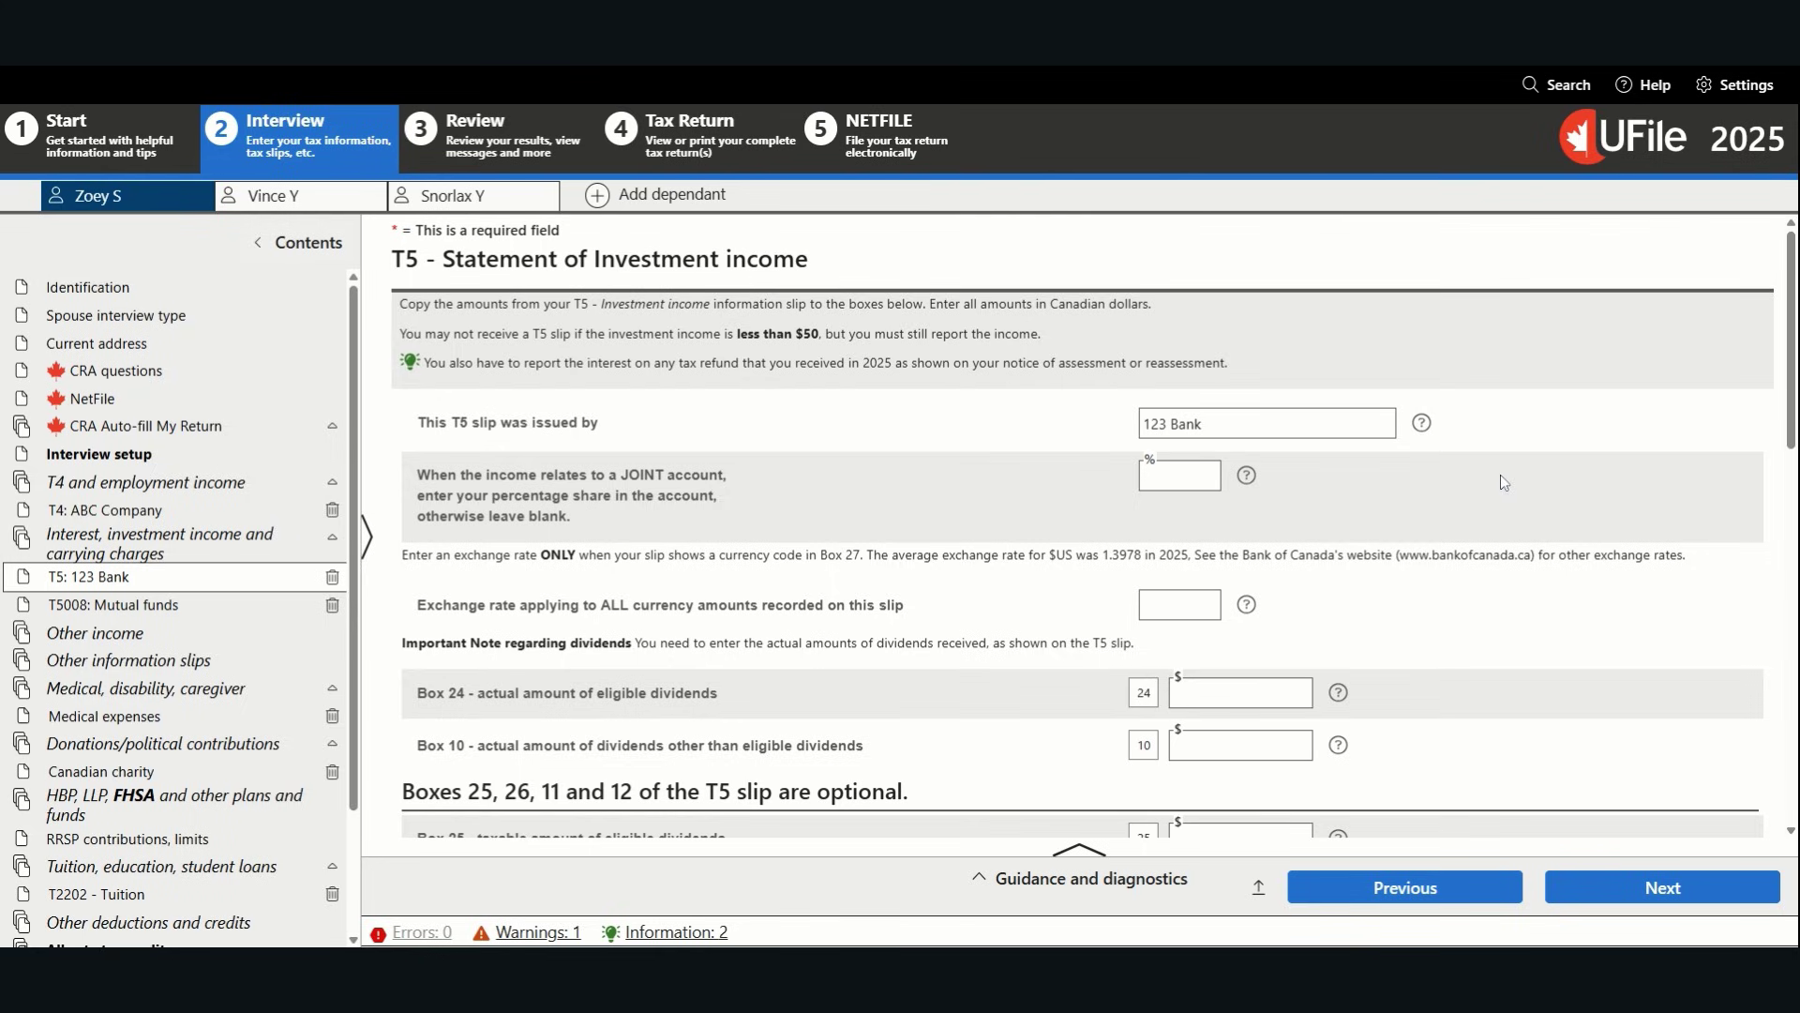
pyautogui.scroll(-6, 1496, 477)
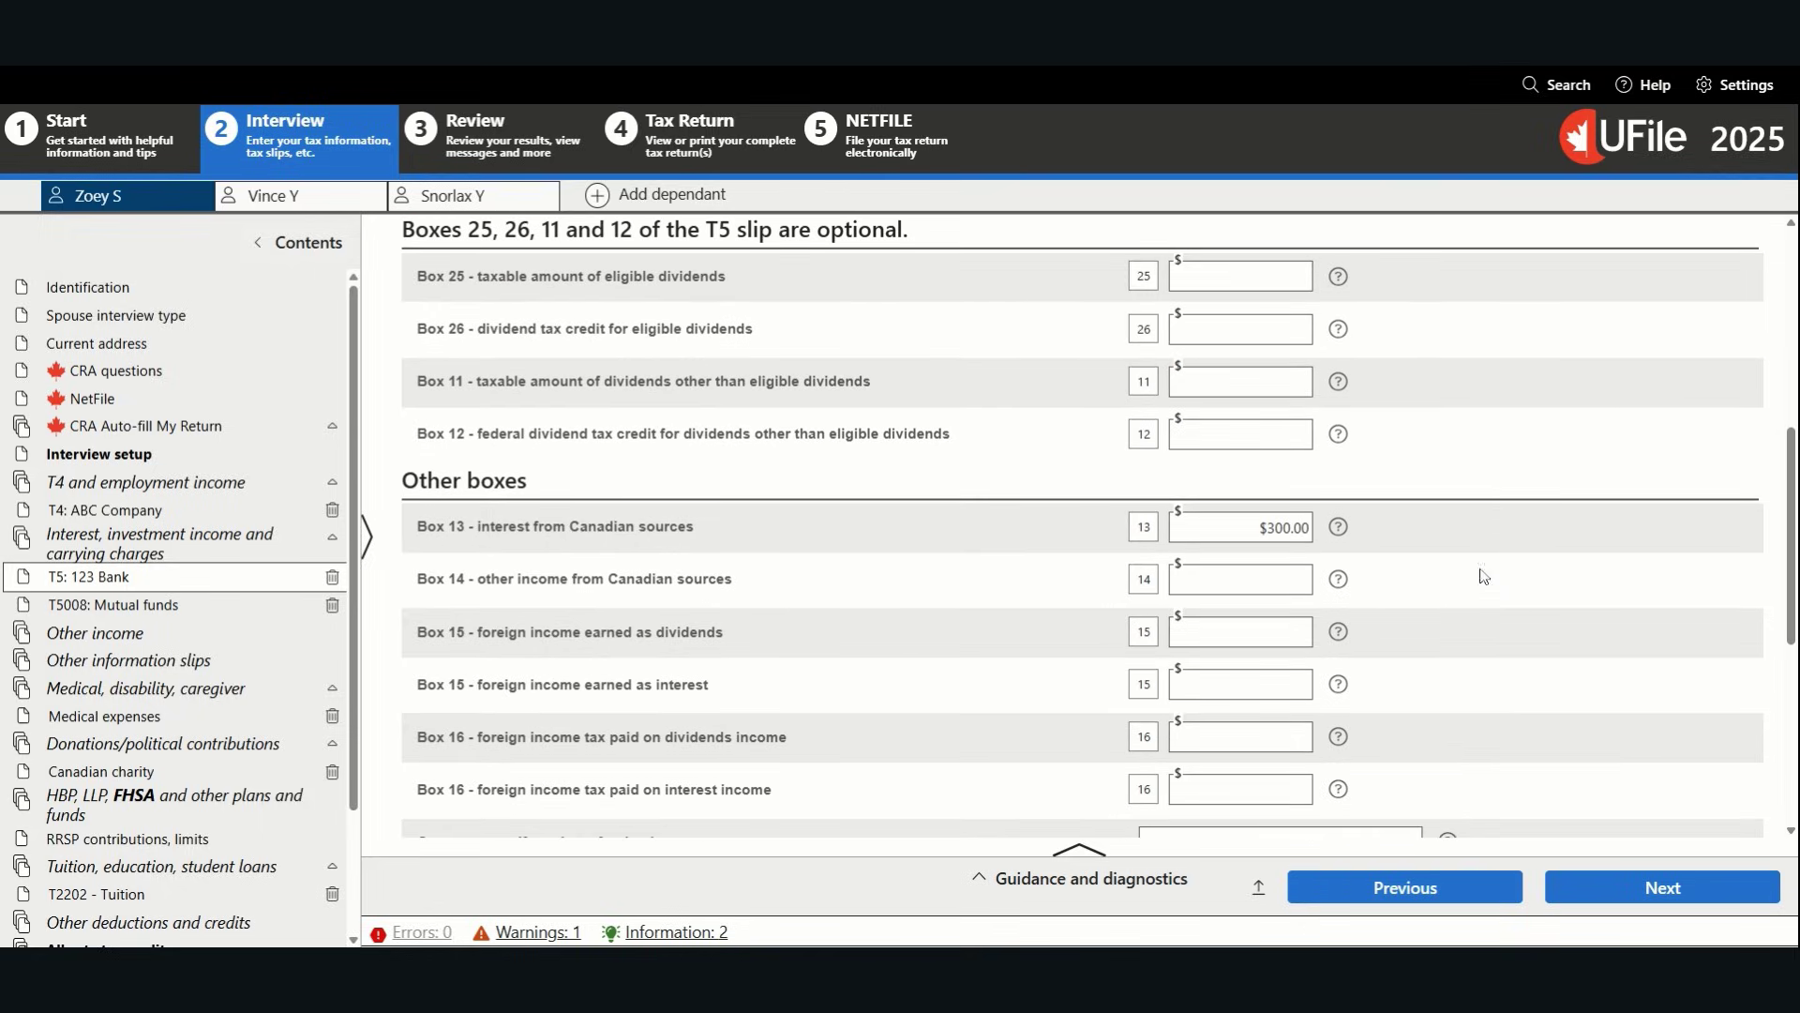
pyautogui.scroll(-2, 1487, 572)
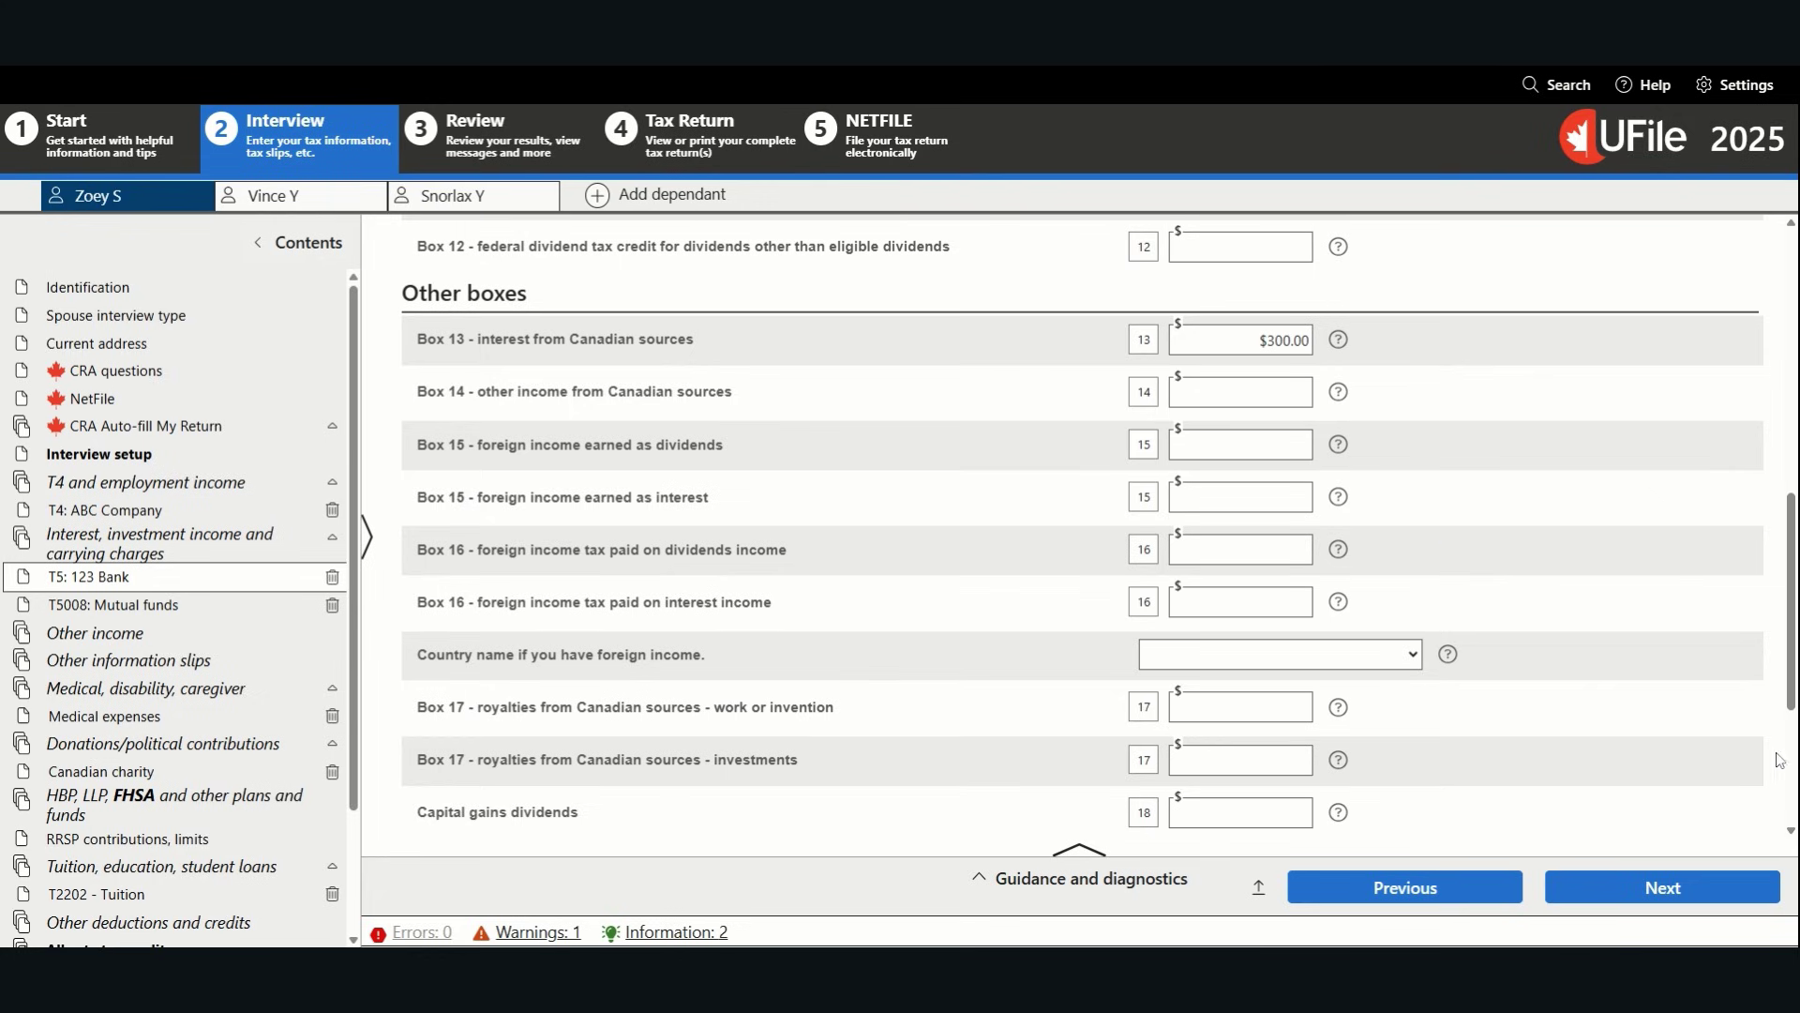
# Check the T5008 mutual funds slip and open the RRSP contributions and limits page
pyautogui.click(1703, 874)
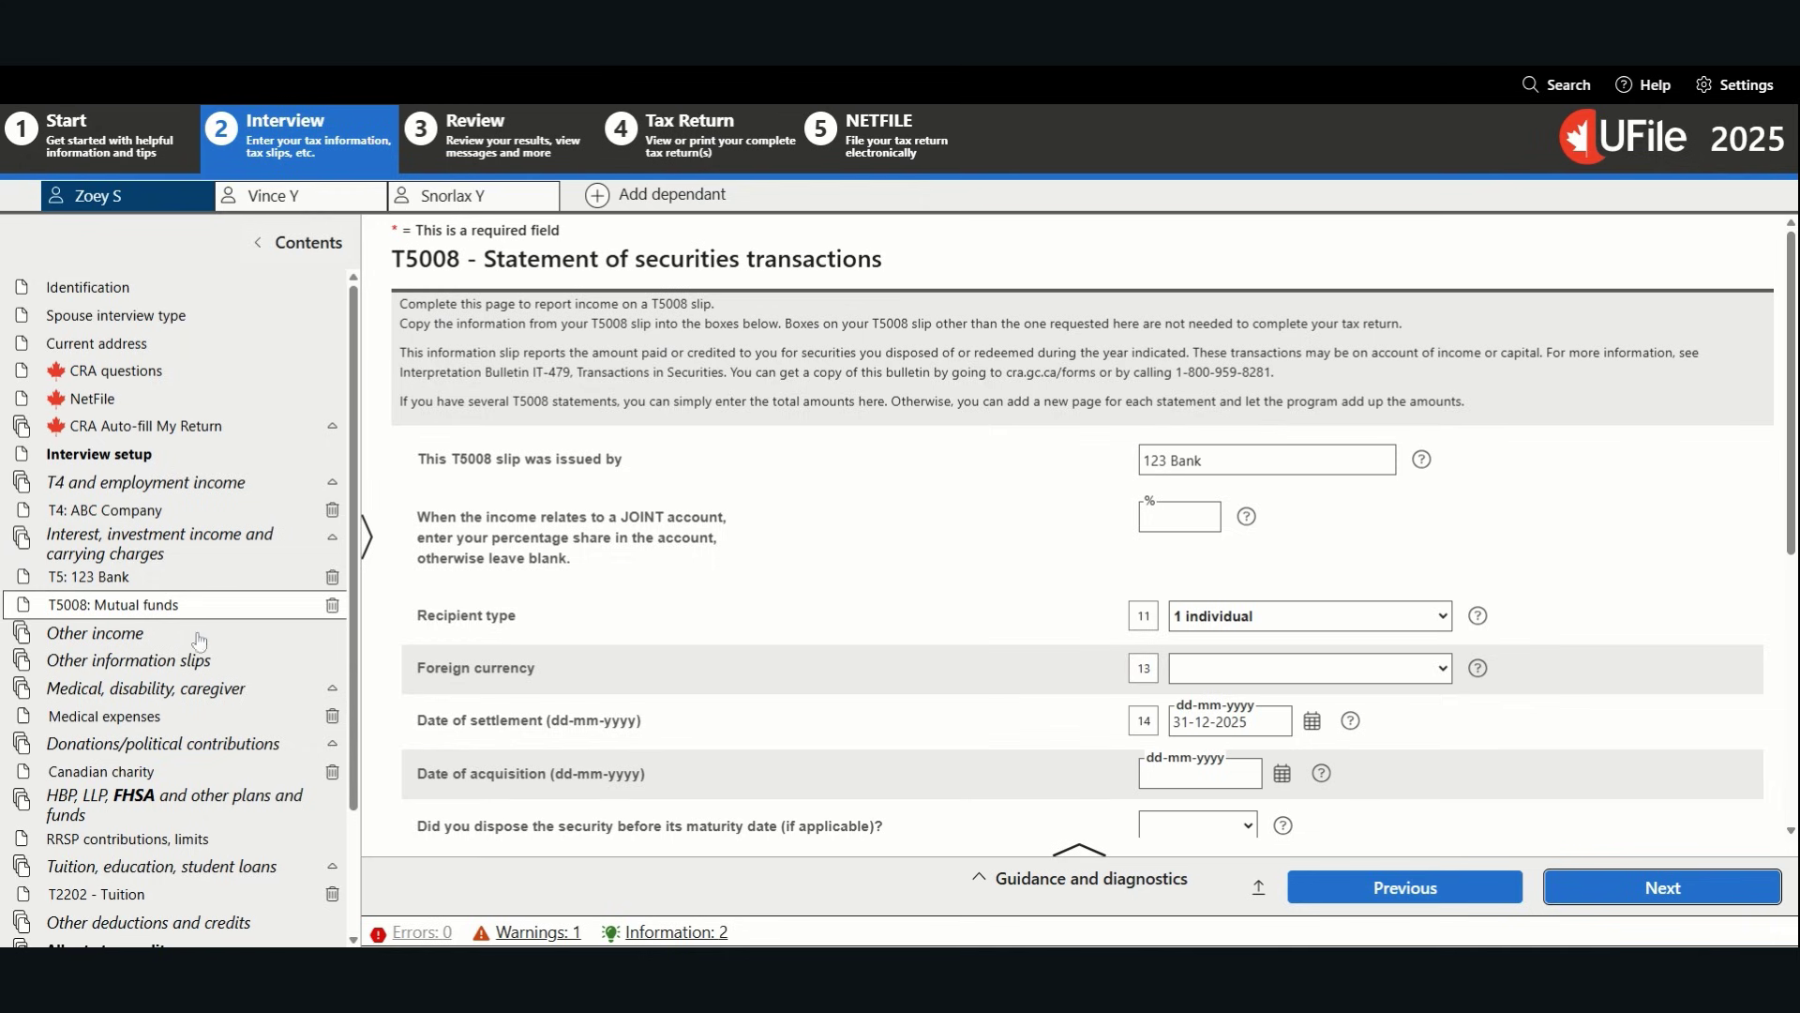
pyautogui.scroll(-3, 131, 714)
pyautogui.click(125, 687)
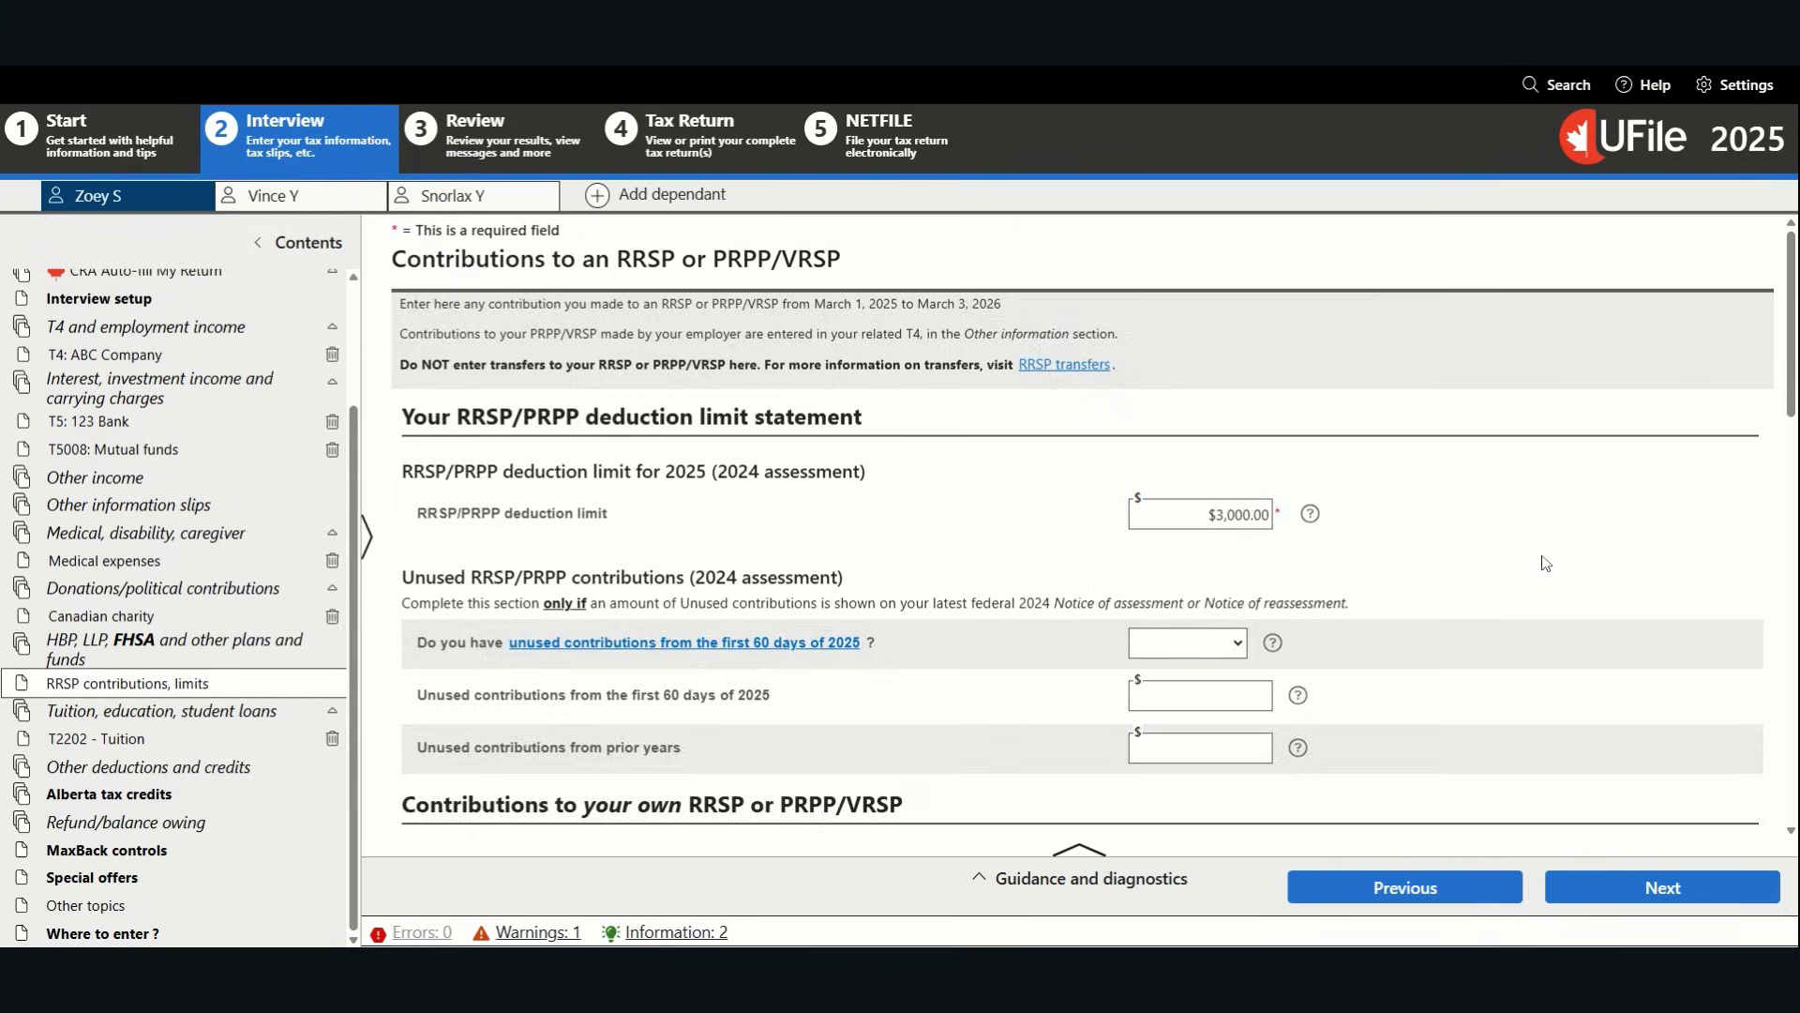
# Review the RRSP or PRPP/VRSP contributions page through to the amateur athlete trust section, and continue to the tuition page
pyautogui.scroll(-3, 1547, 567)
pyautogui.scroll(-5, 1547, 571)
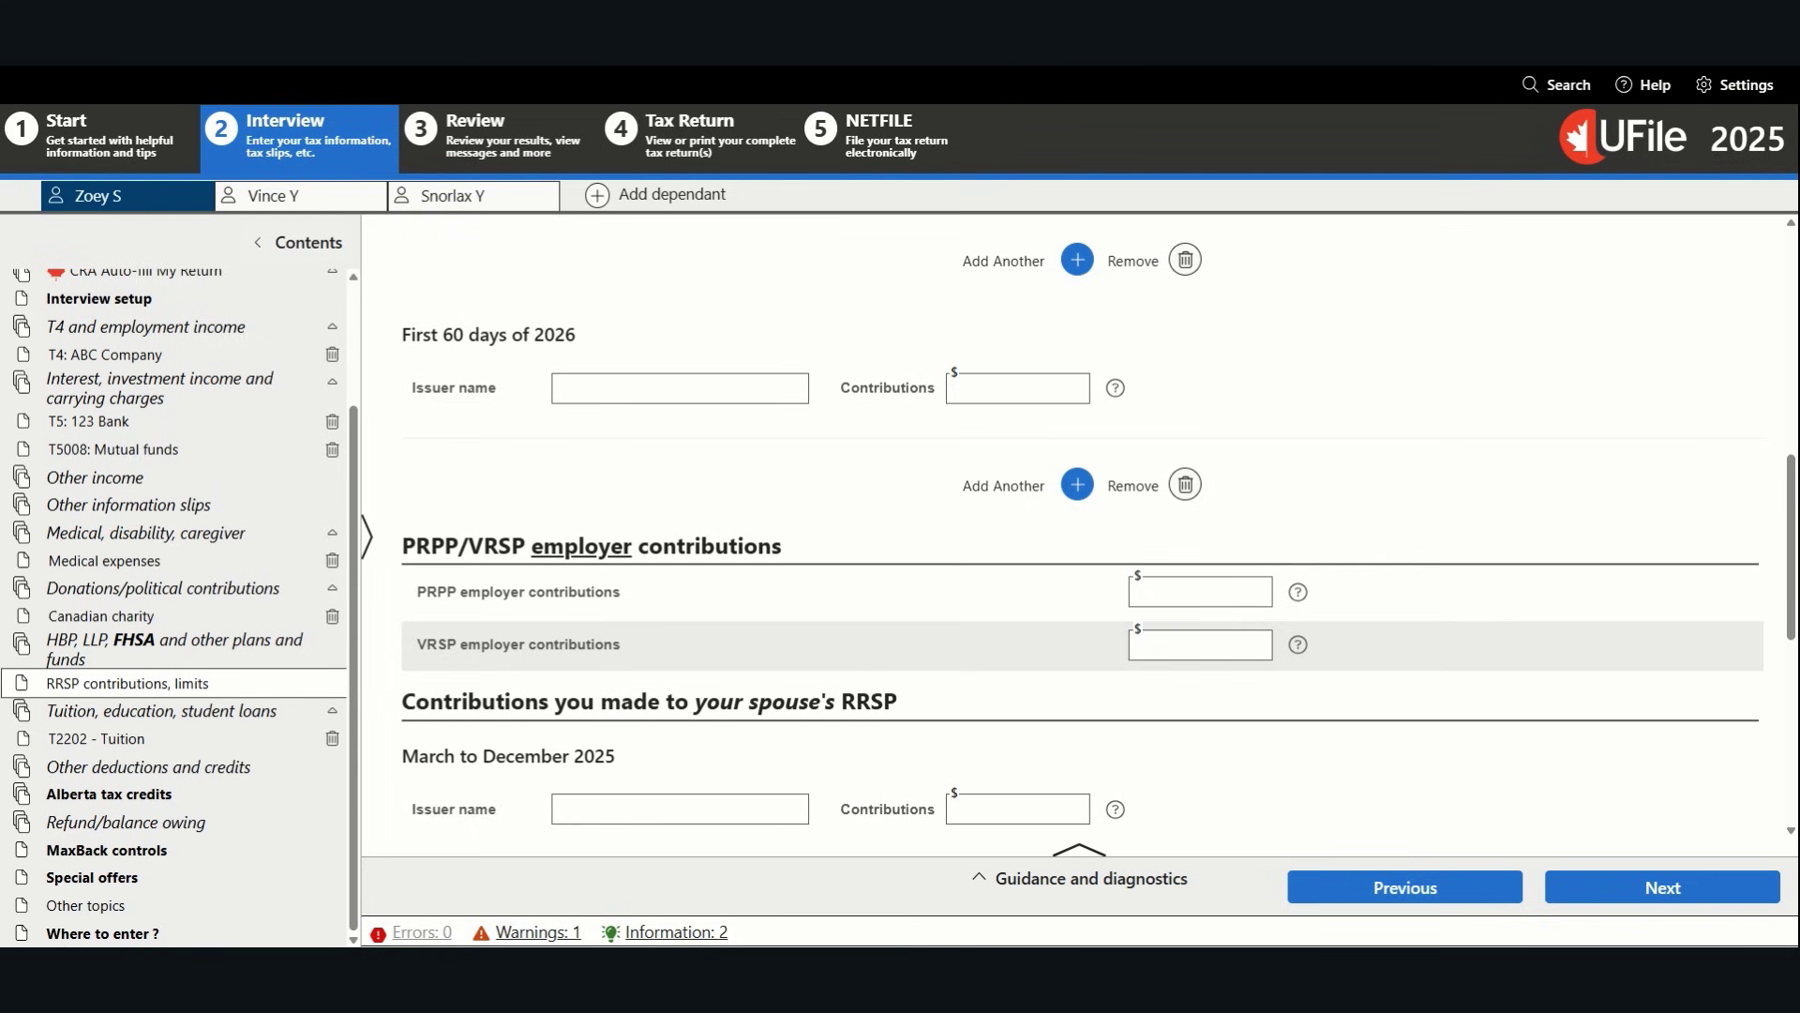
pyautogui.scroll(-6, 1538, 582)
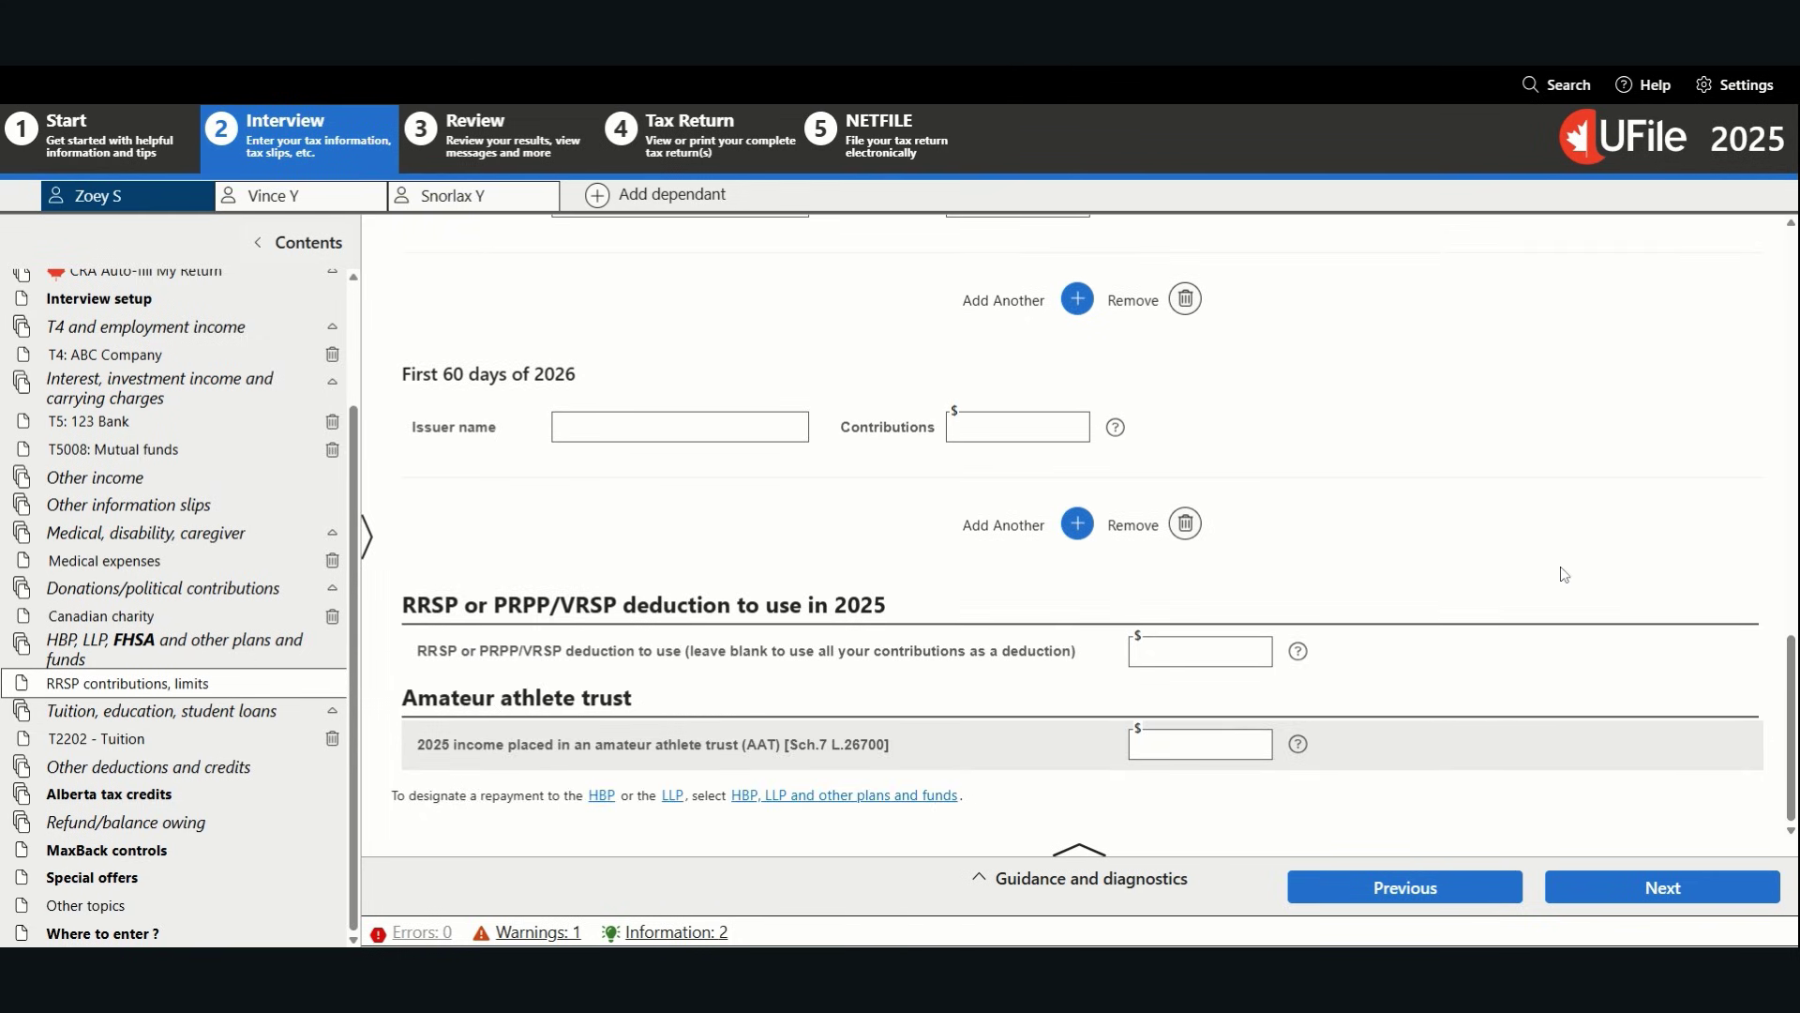
pyautogui.click(1735, 895)
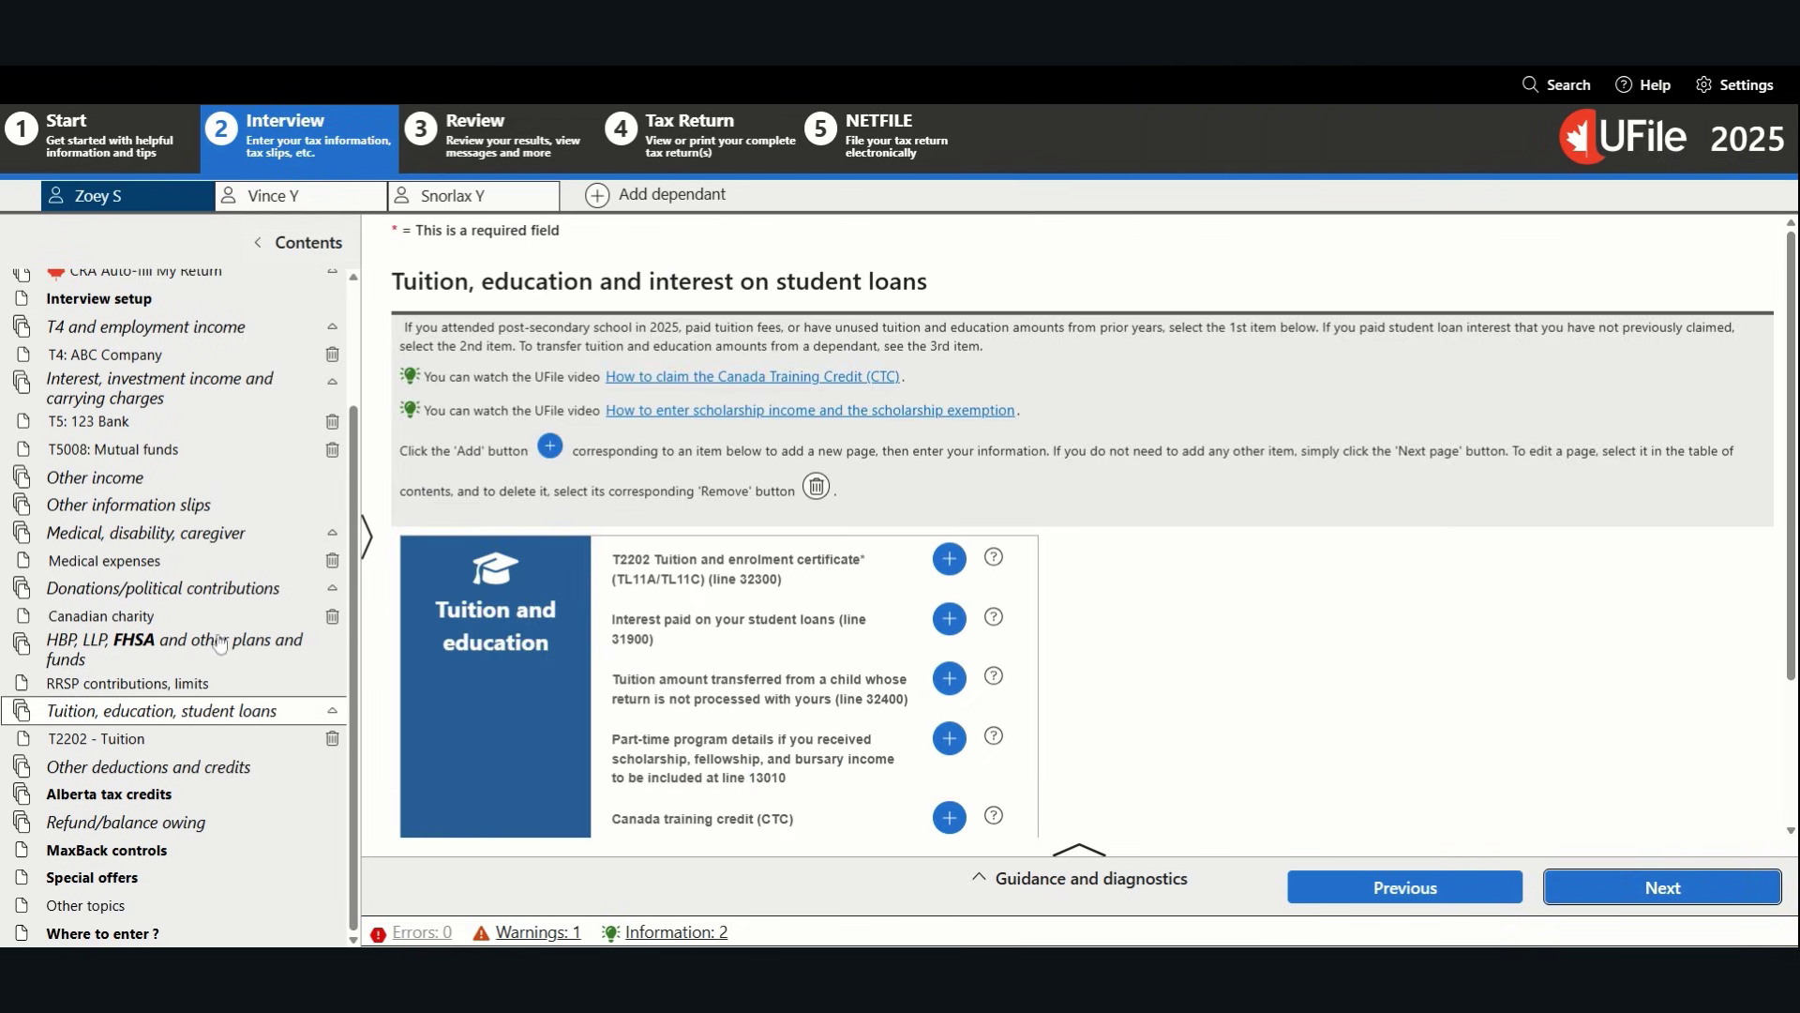
# Review the Canadian charity donation entry under donations and the medical expenses entry under medical, disability and caregiver
pyautogui.click(111, 598)
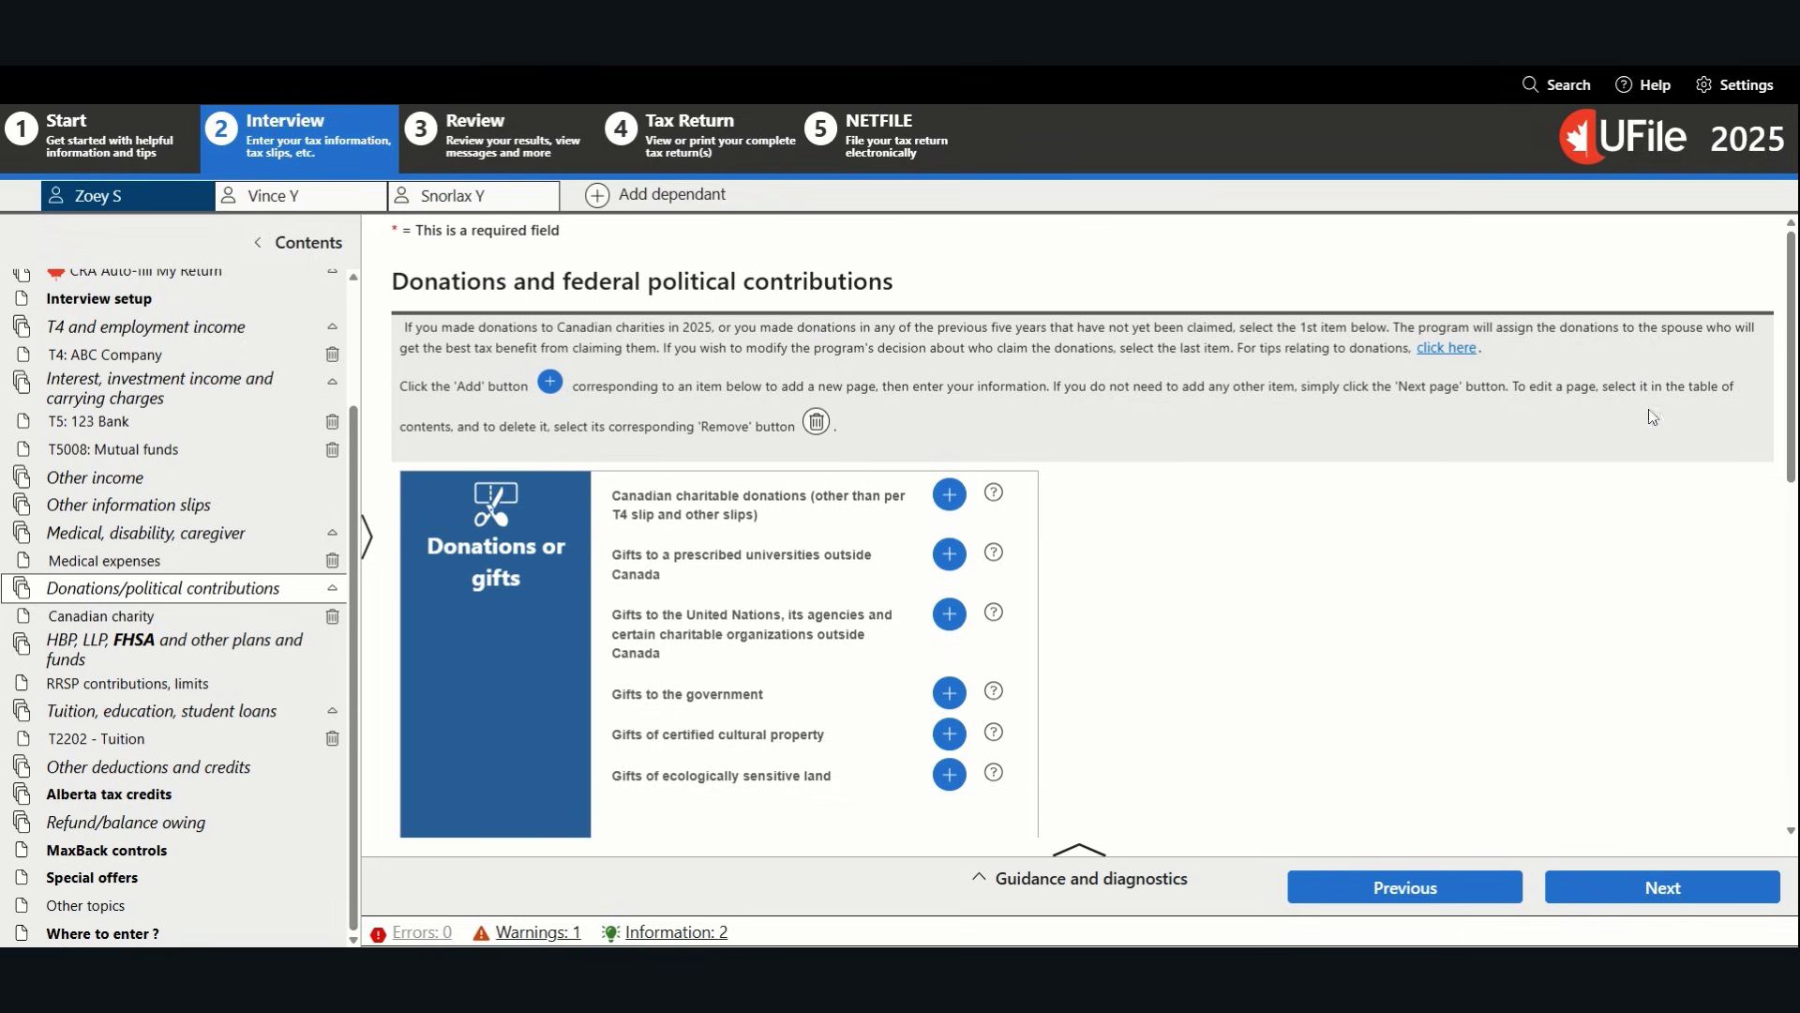
pyautogui.click(139, 620)
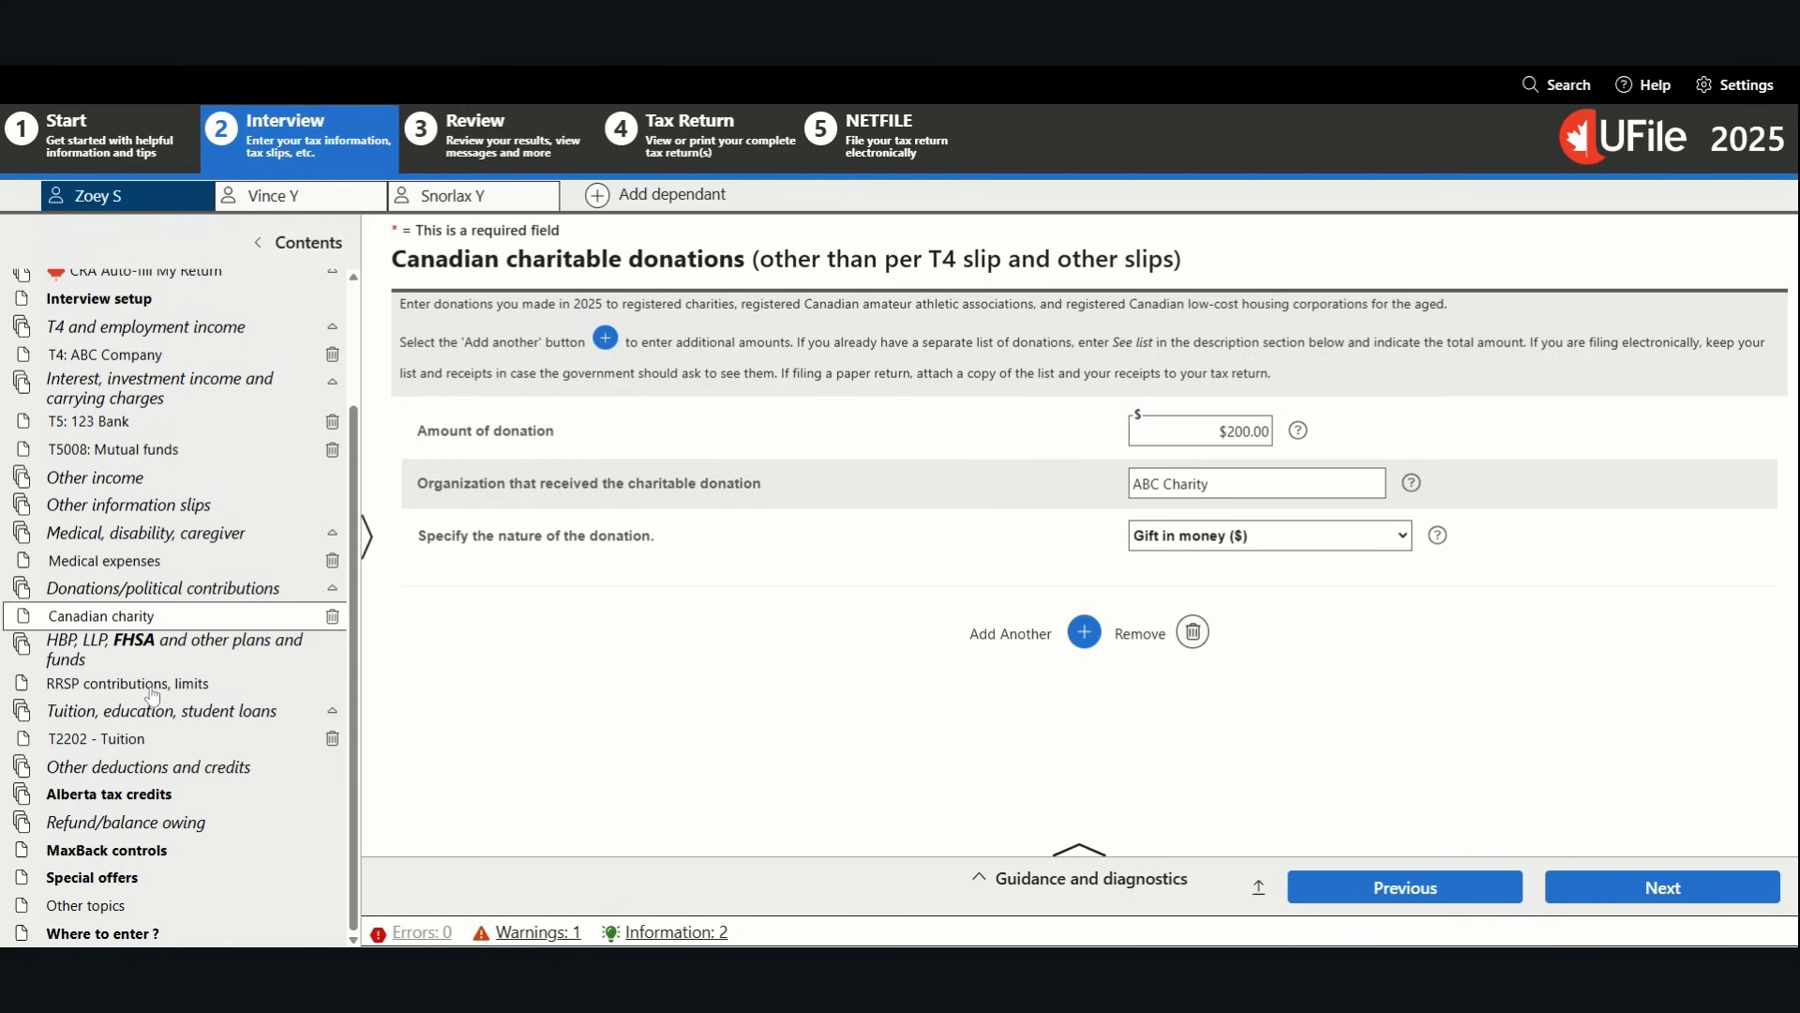
pyautogui.click(132, 543)
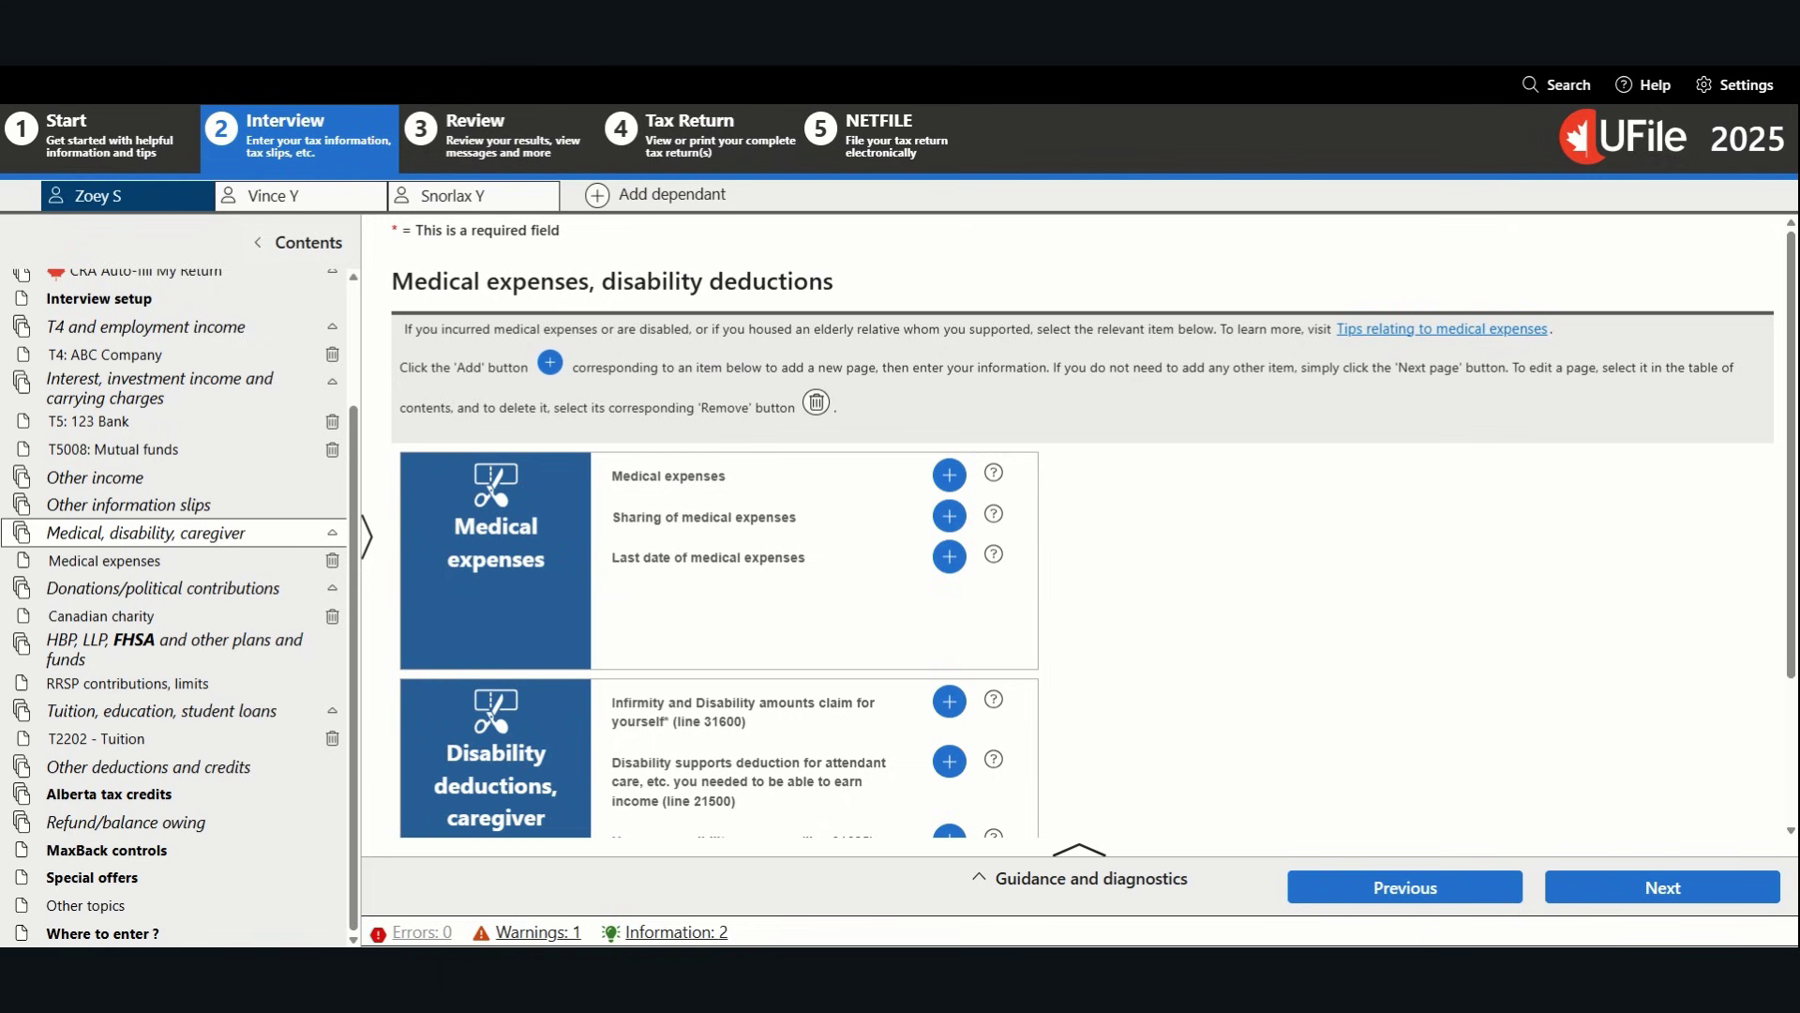
pyautogui.click(111, 563)
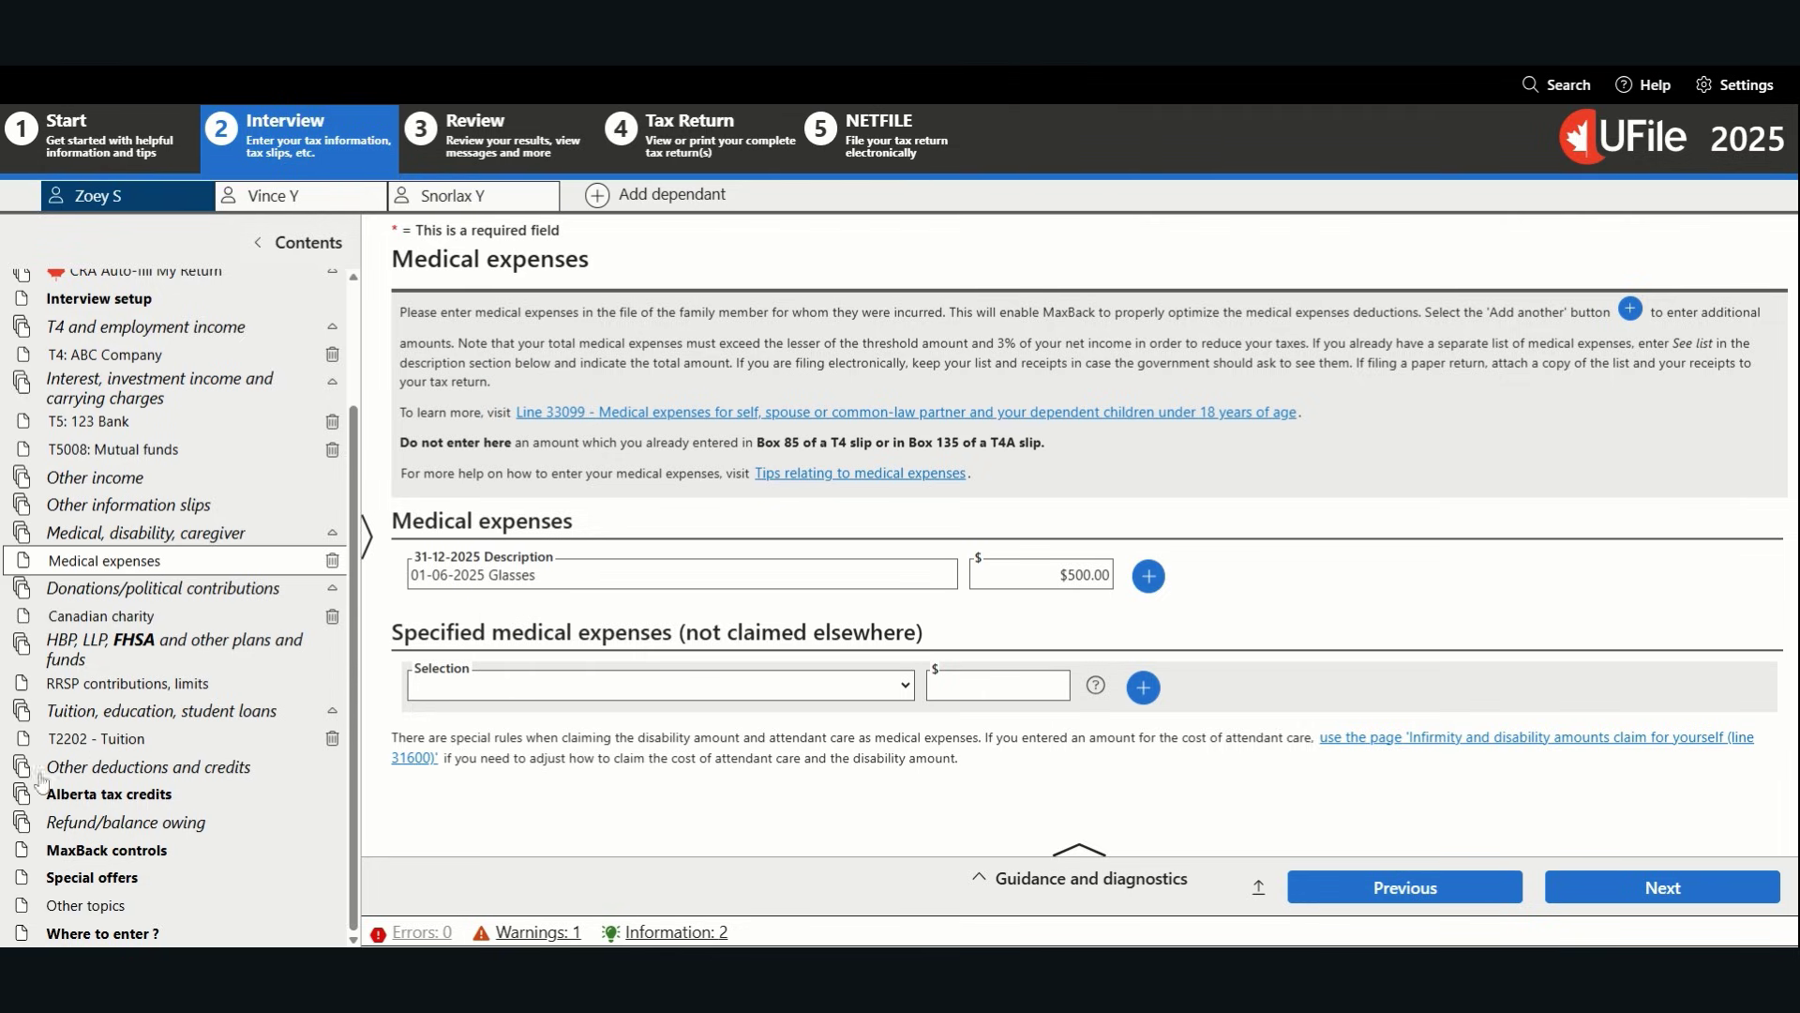
# Open the T2202 tuition slip under tuition and education and review its tuition, unused amount, transfer and bursary fields
pyautogui.click(165, 720)
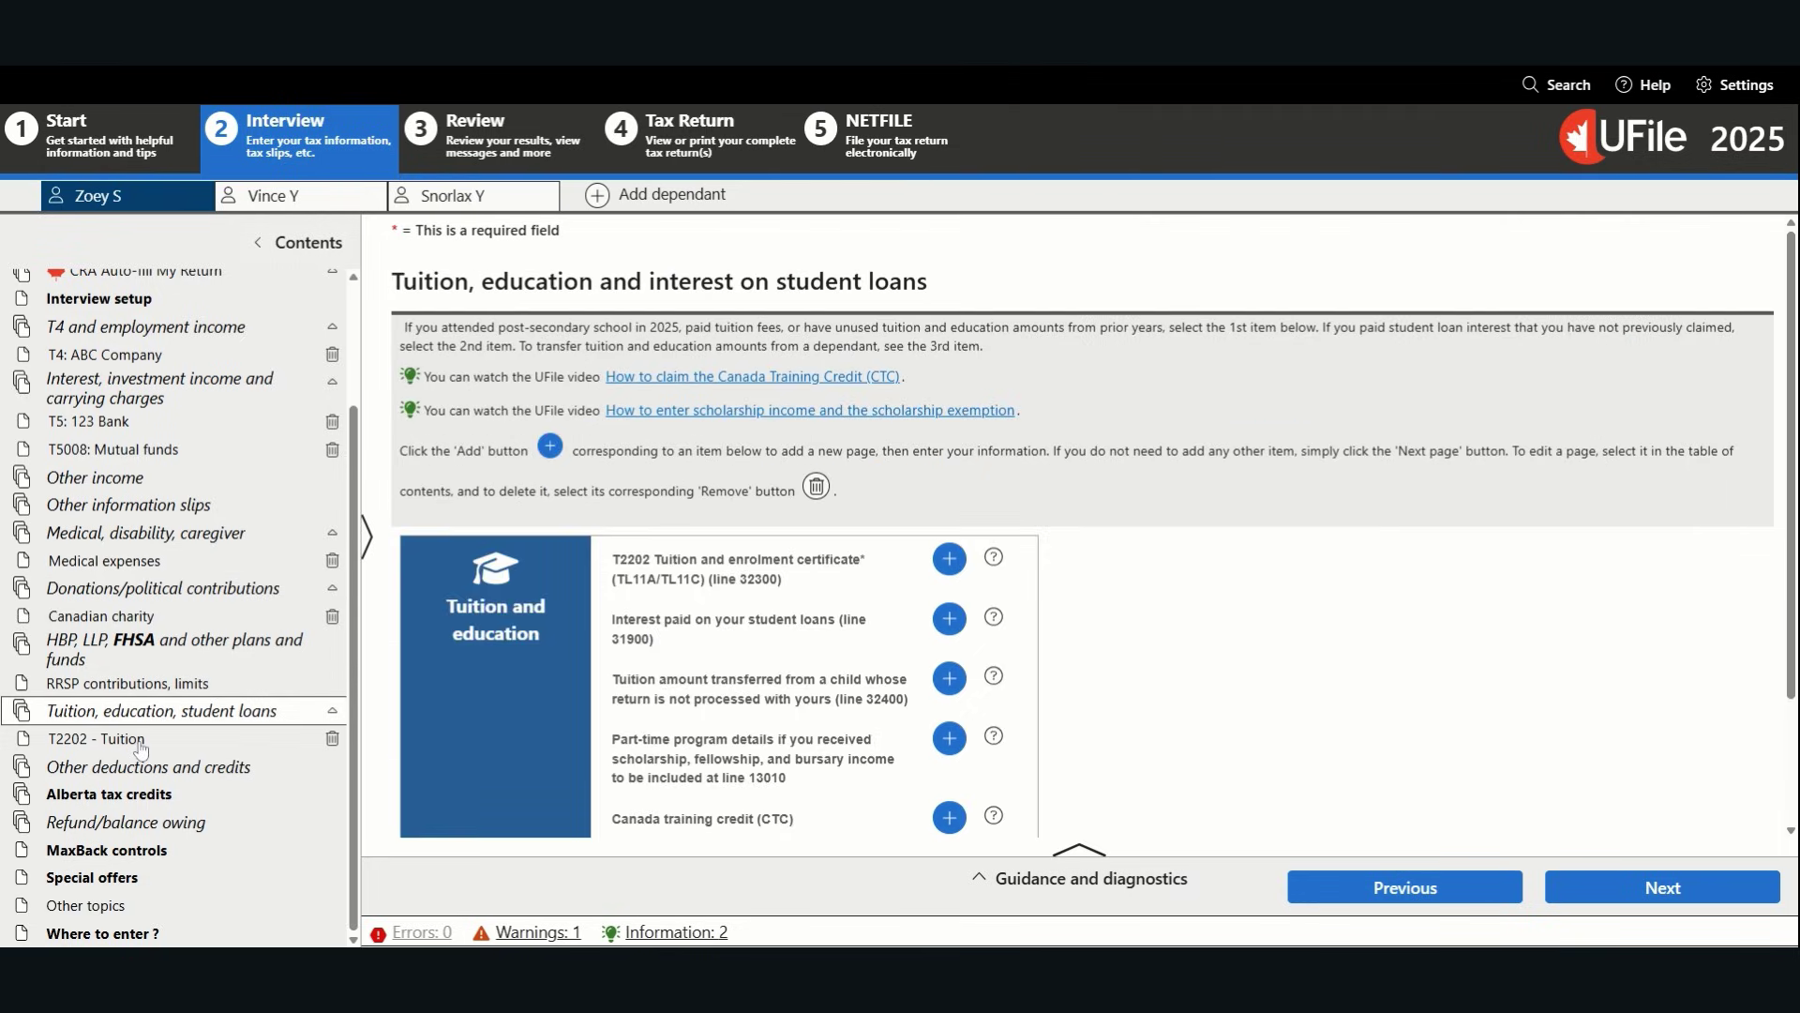
pyautogui.click(141, 748)
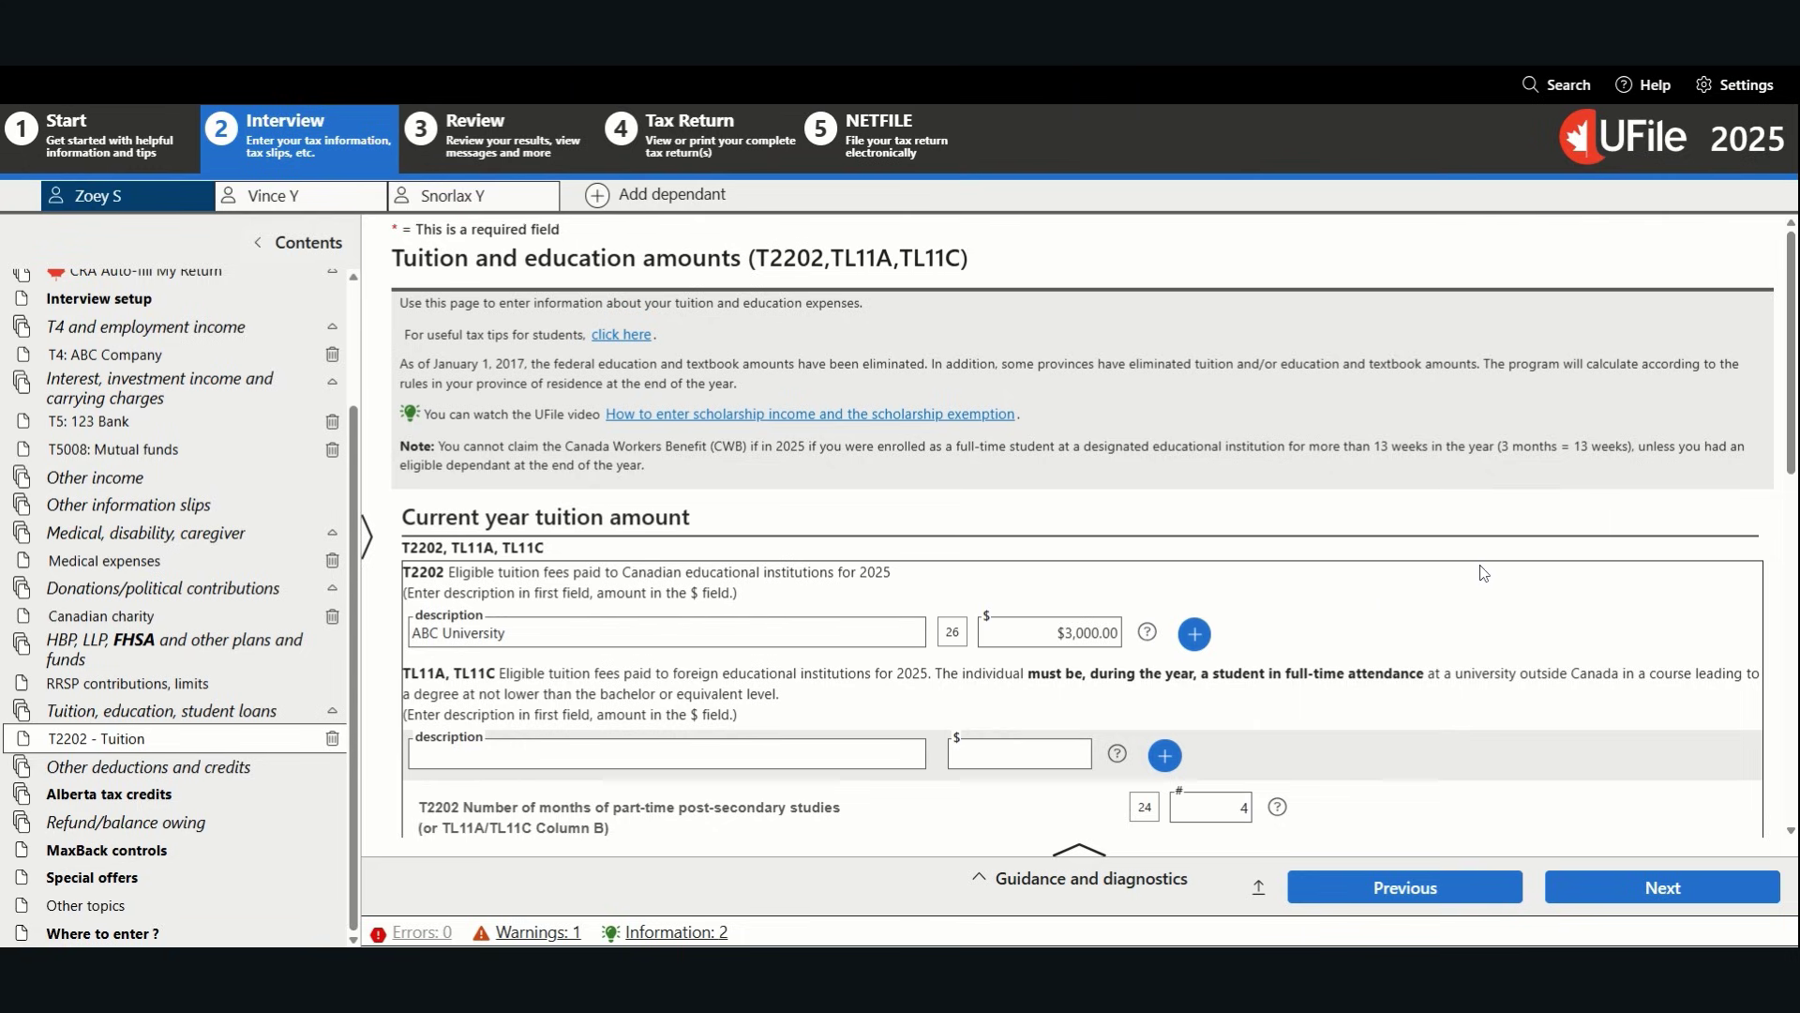
pyautogui.scroll(-2, 1486, 574)
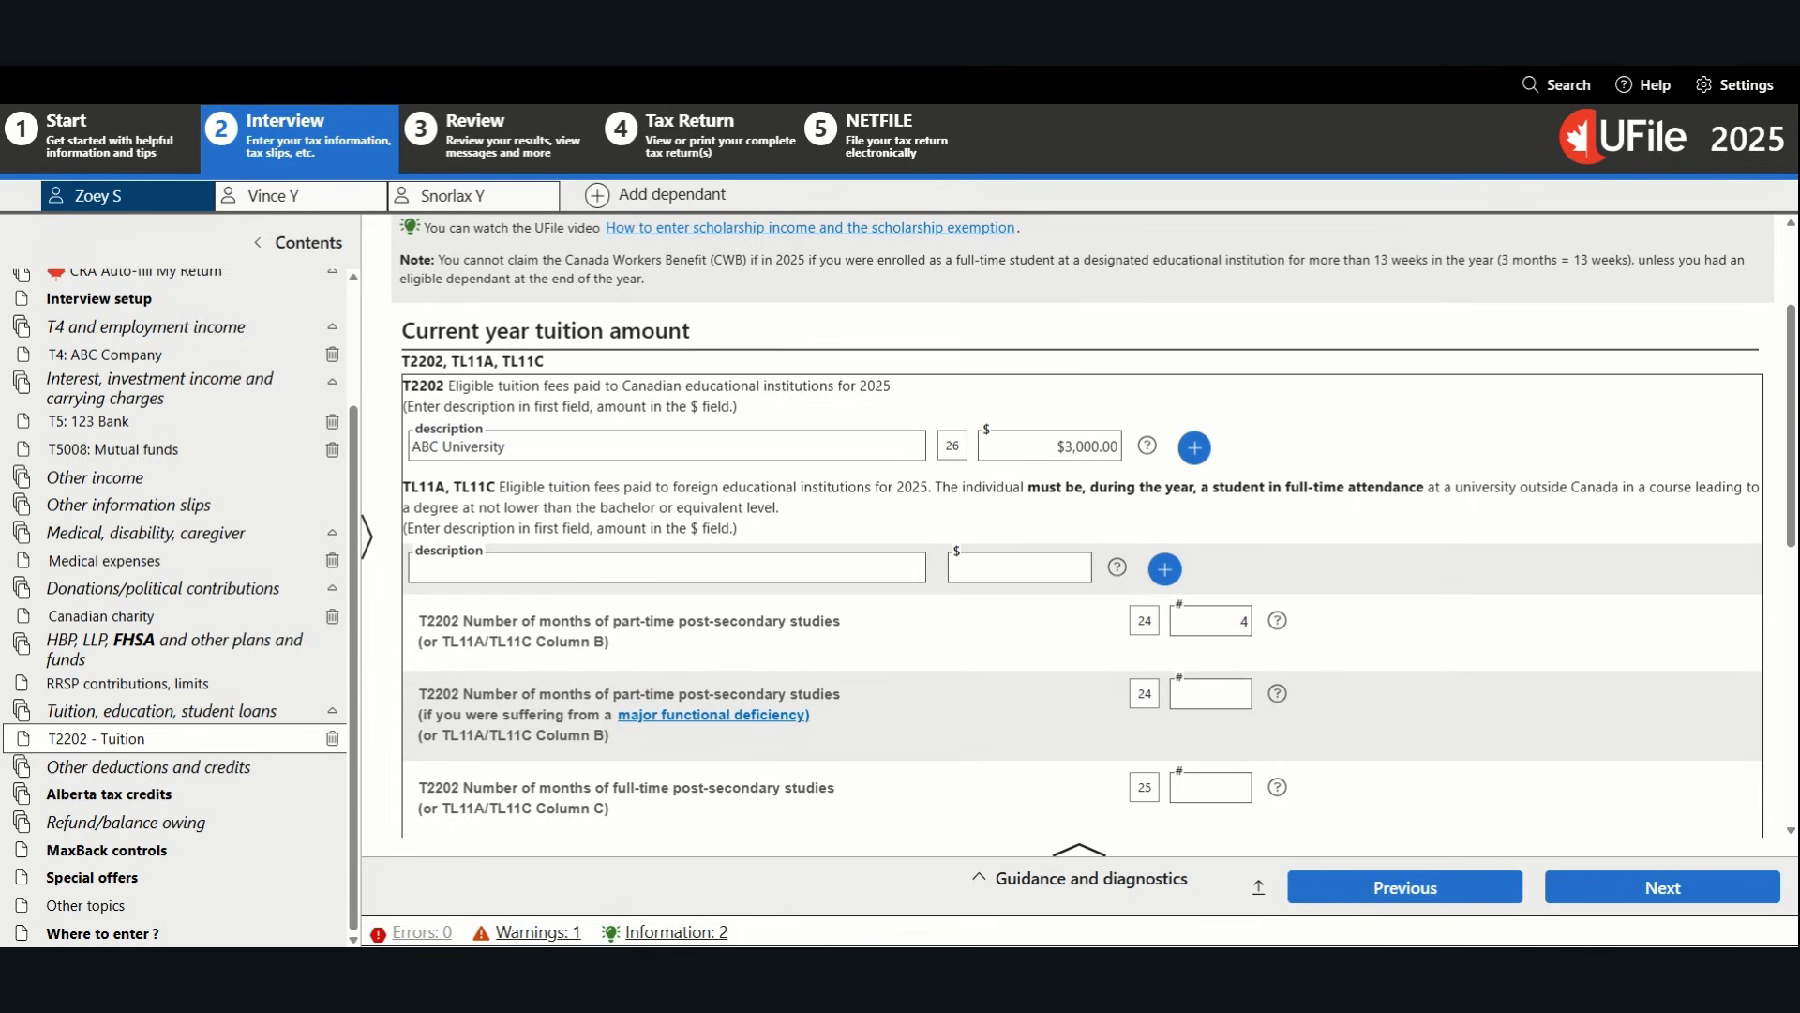
pyautogui.scroll(-8, 1480, 576)
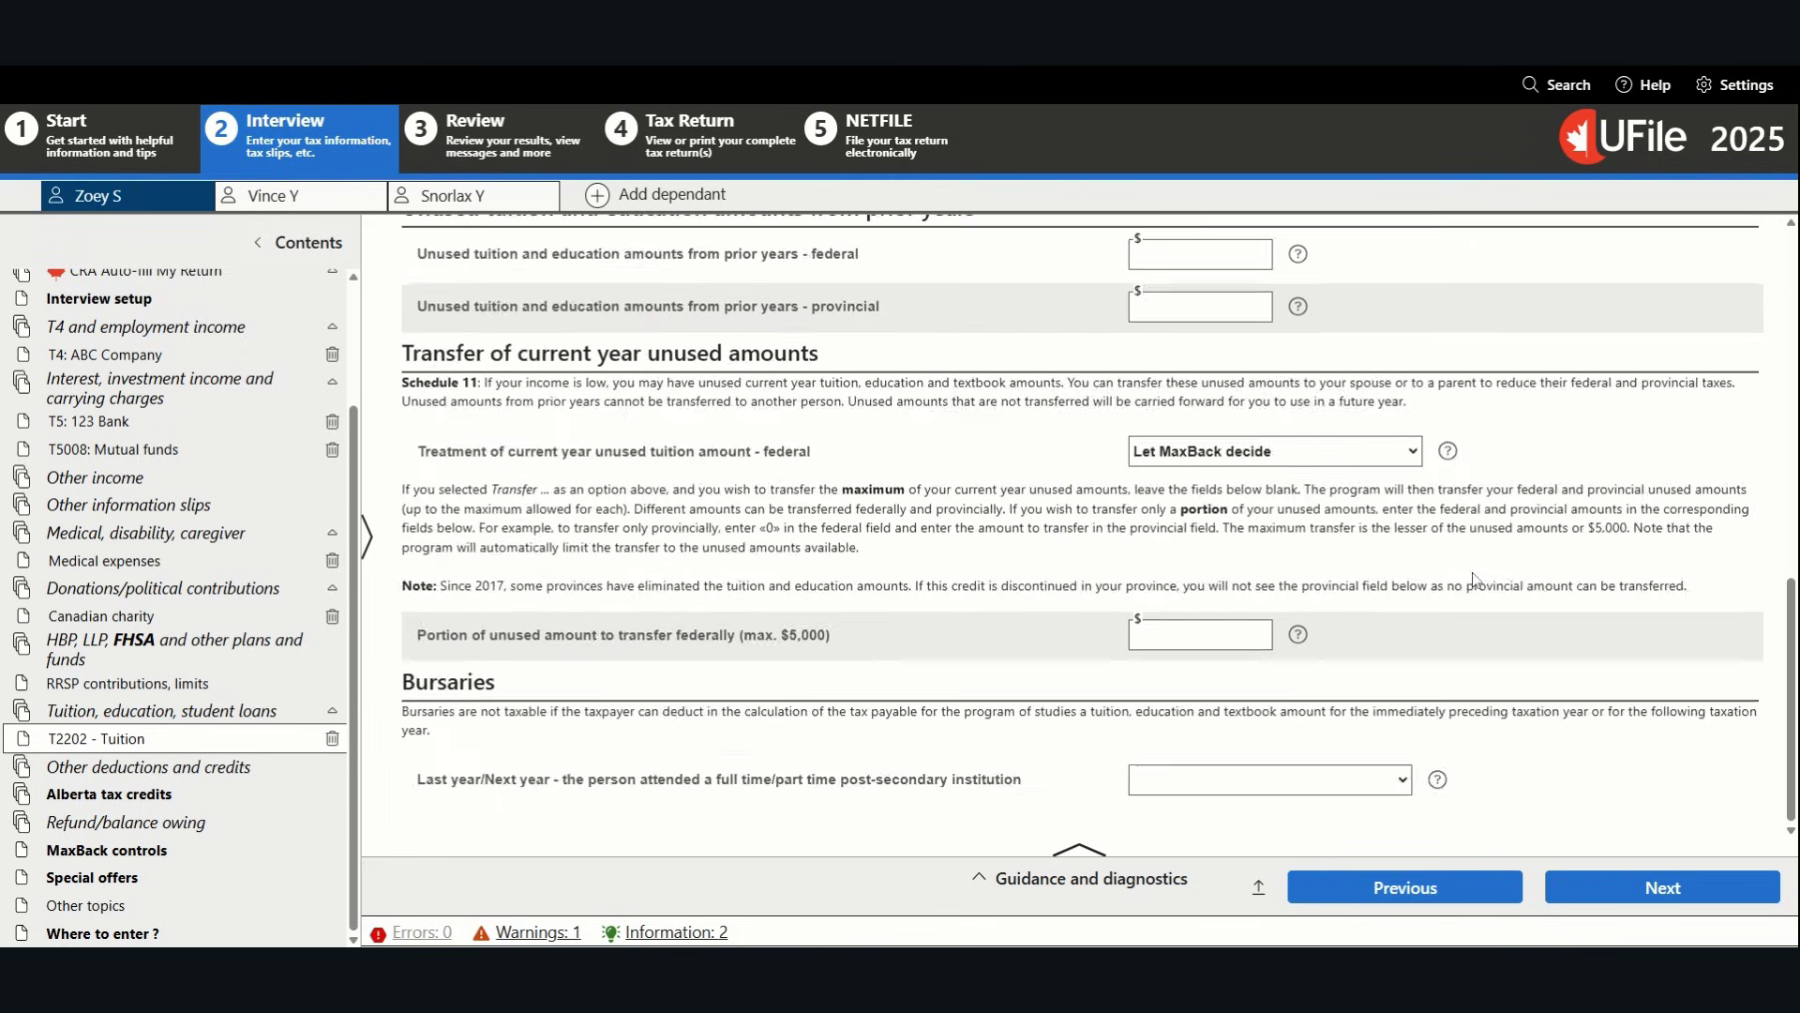
pyautogui.scroll(5, 1479, 575)
pyautogui.scroll(5, 1480, 575)
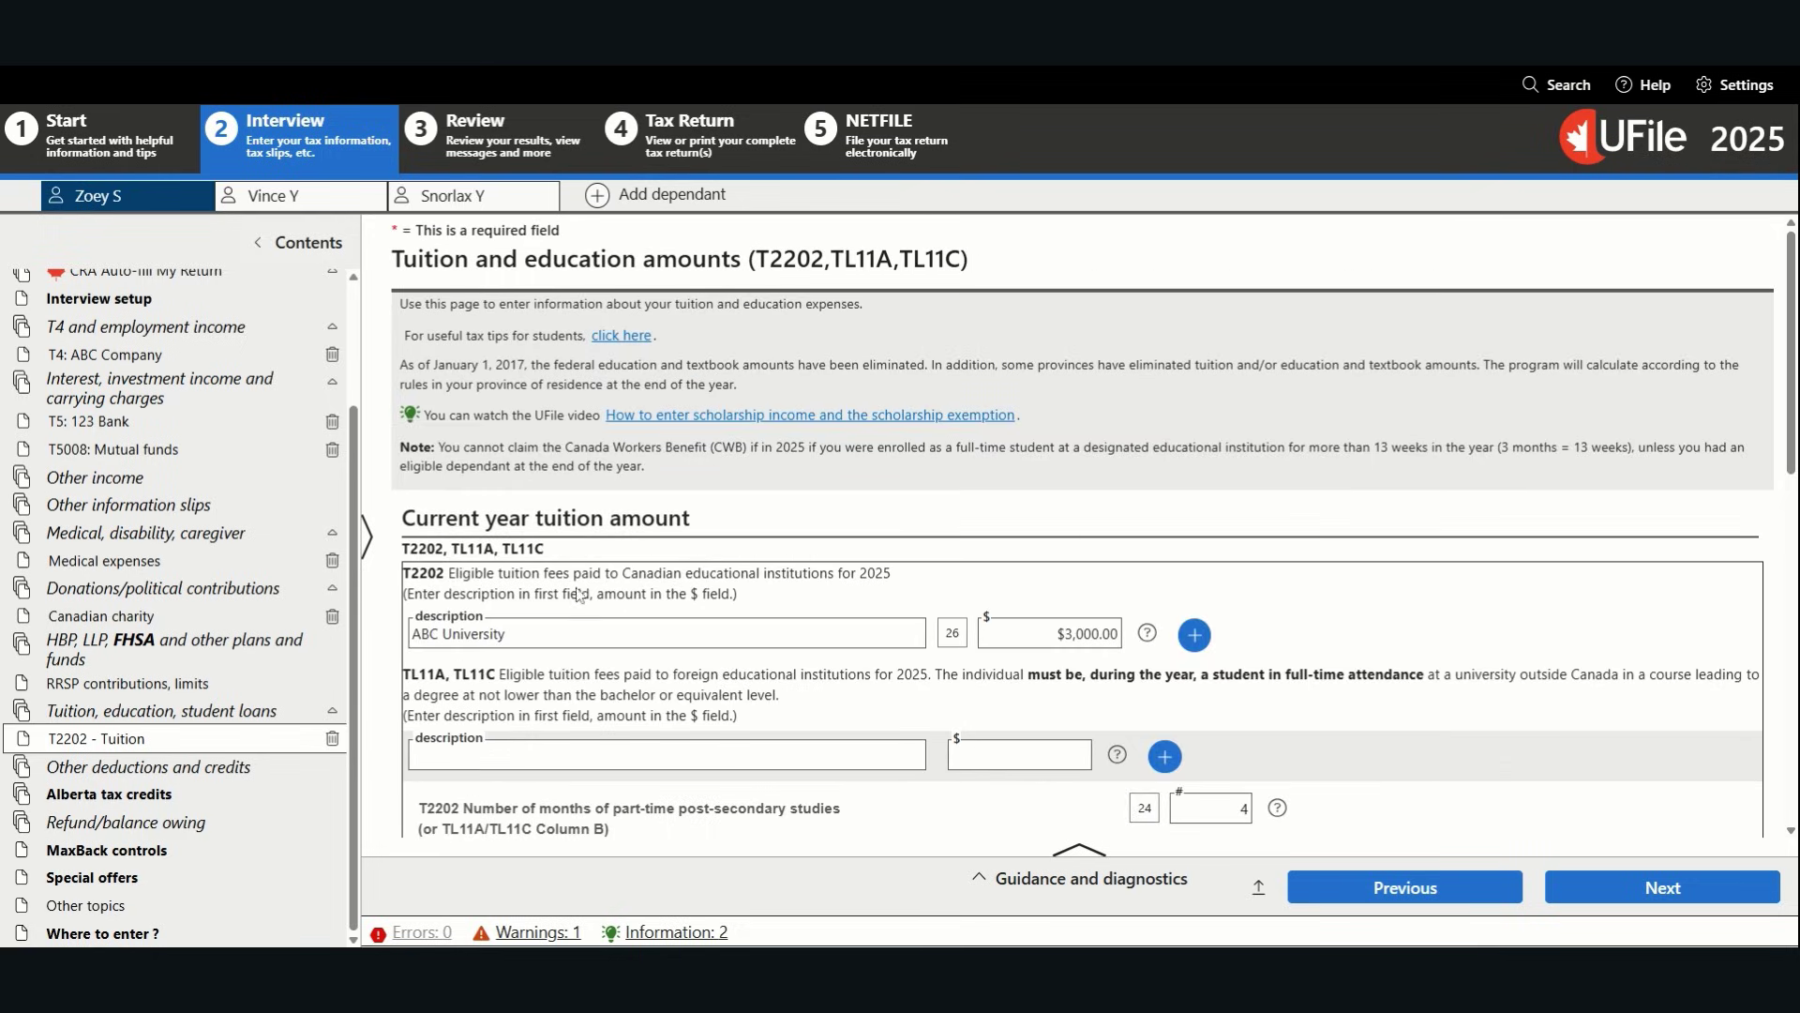
# Open the T5008 mutual funds slip and review its settlement date, security details, book value and proceeds
pyautogui.click(114, 452)
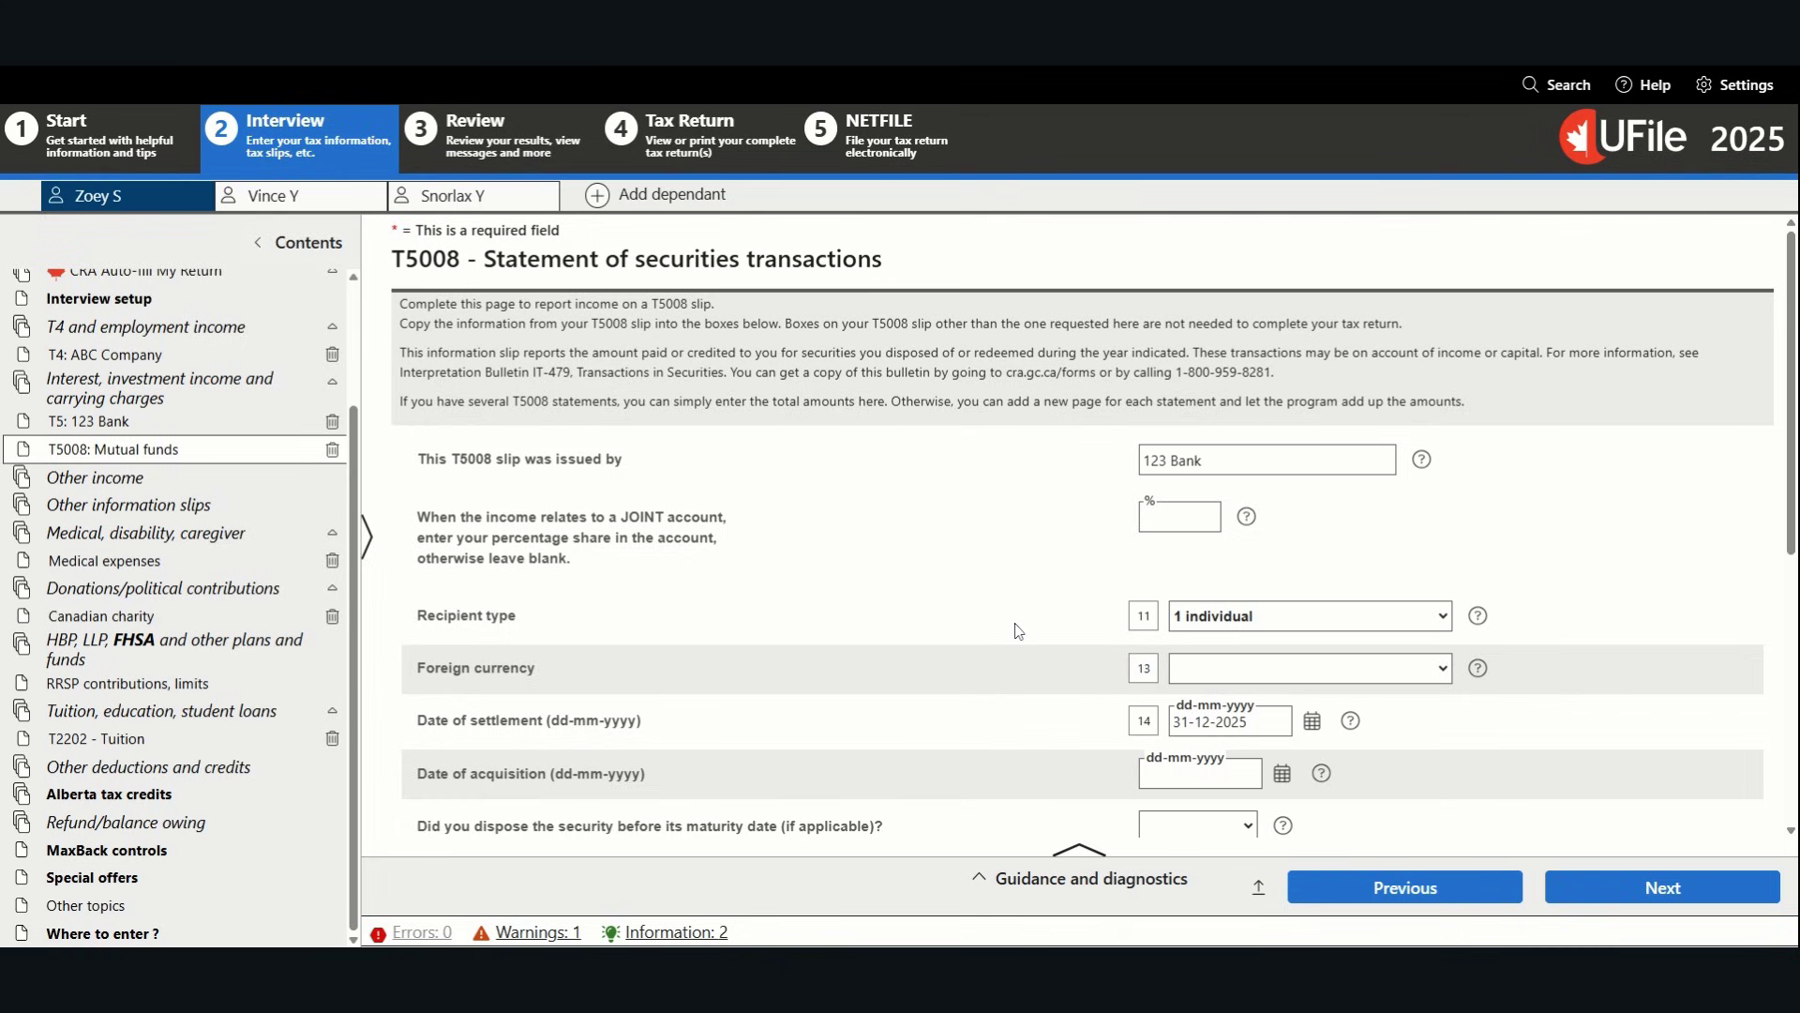
pyautogui.scroll(-2, 1019, 630)
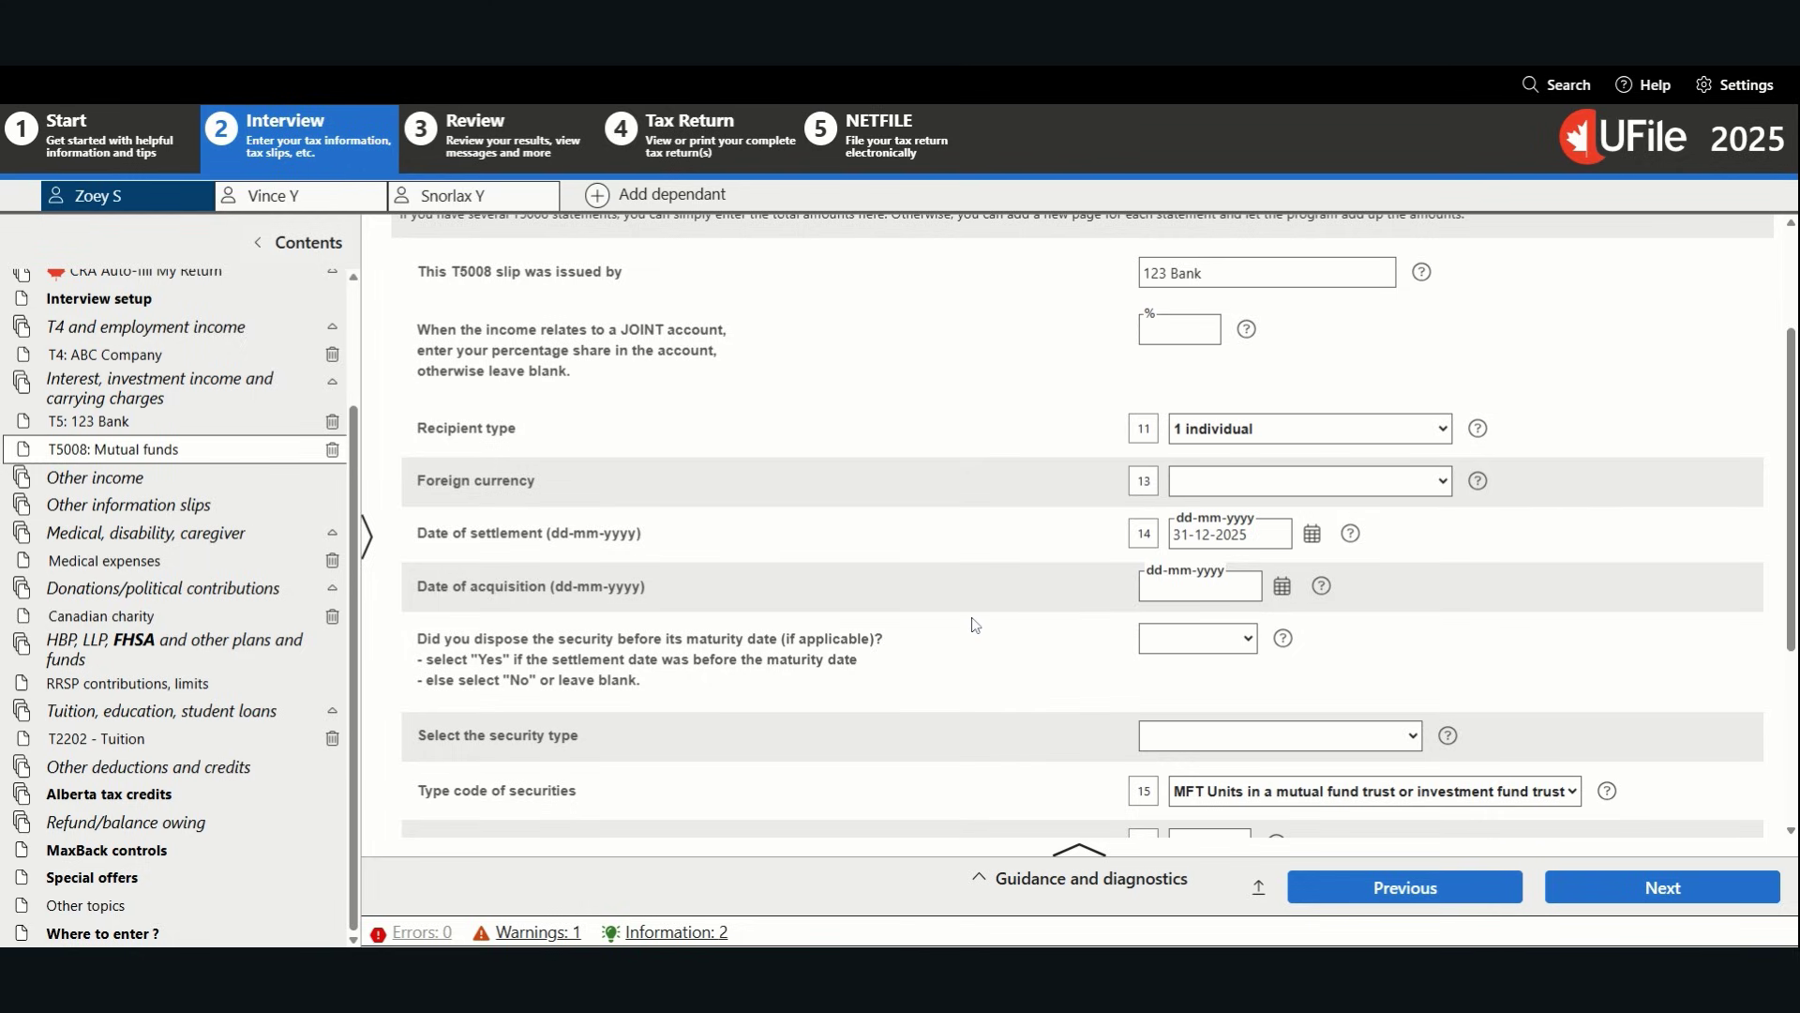
pyautogui.scroll(-3, 1033, 643)
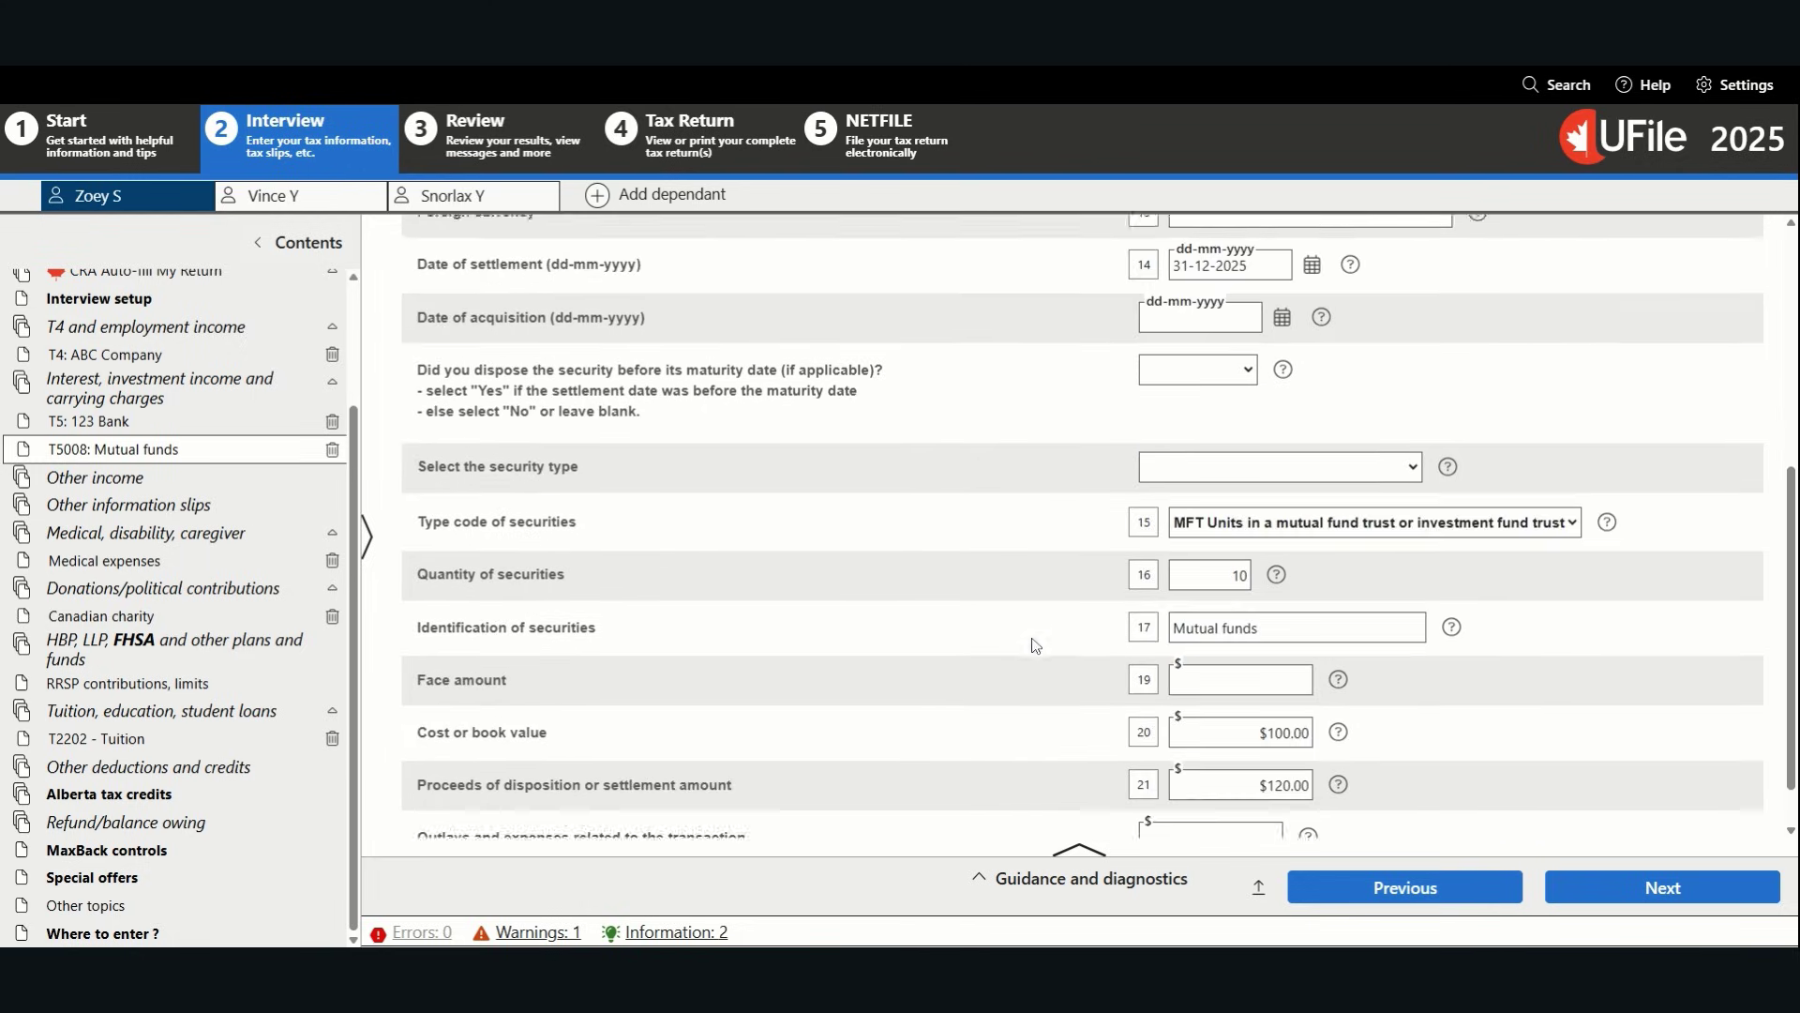
pyautogui.scroll(5, 1033, 646)
pyautogui.scroll(1, 1033, 645)
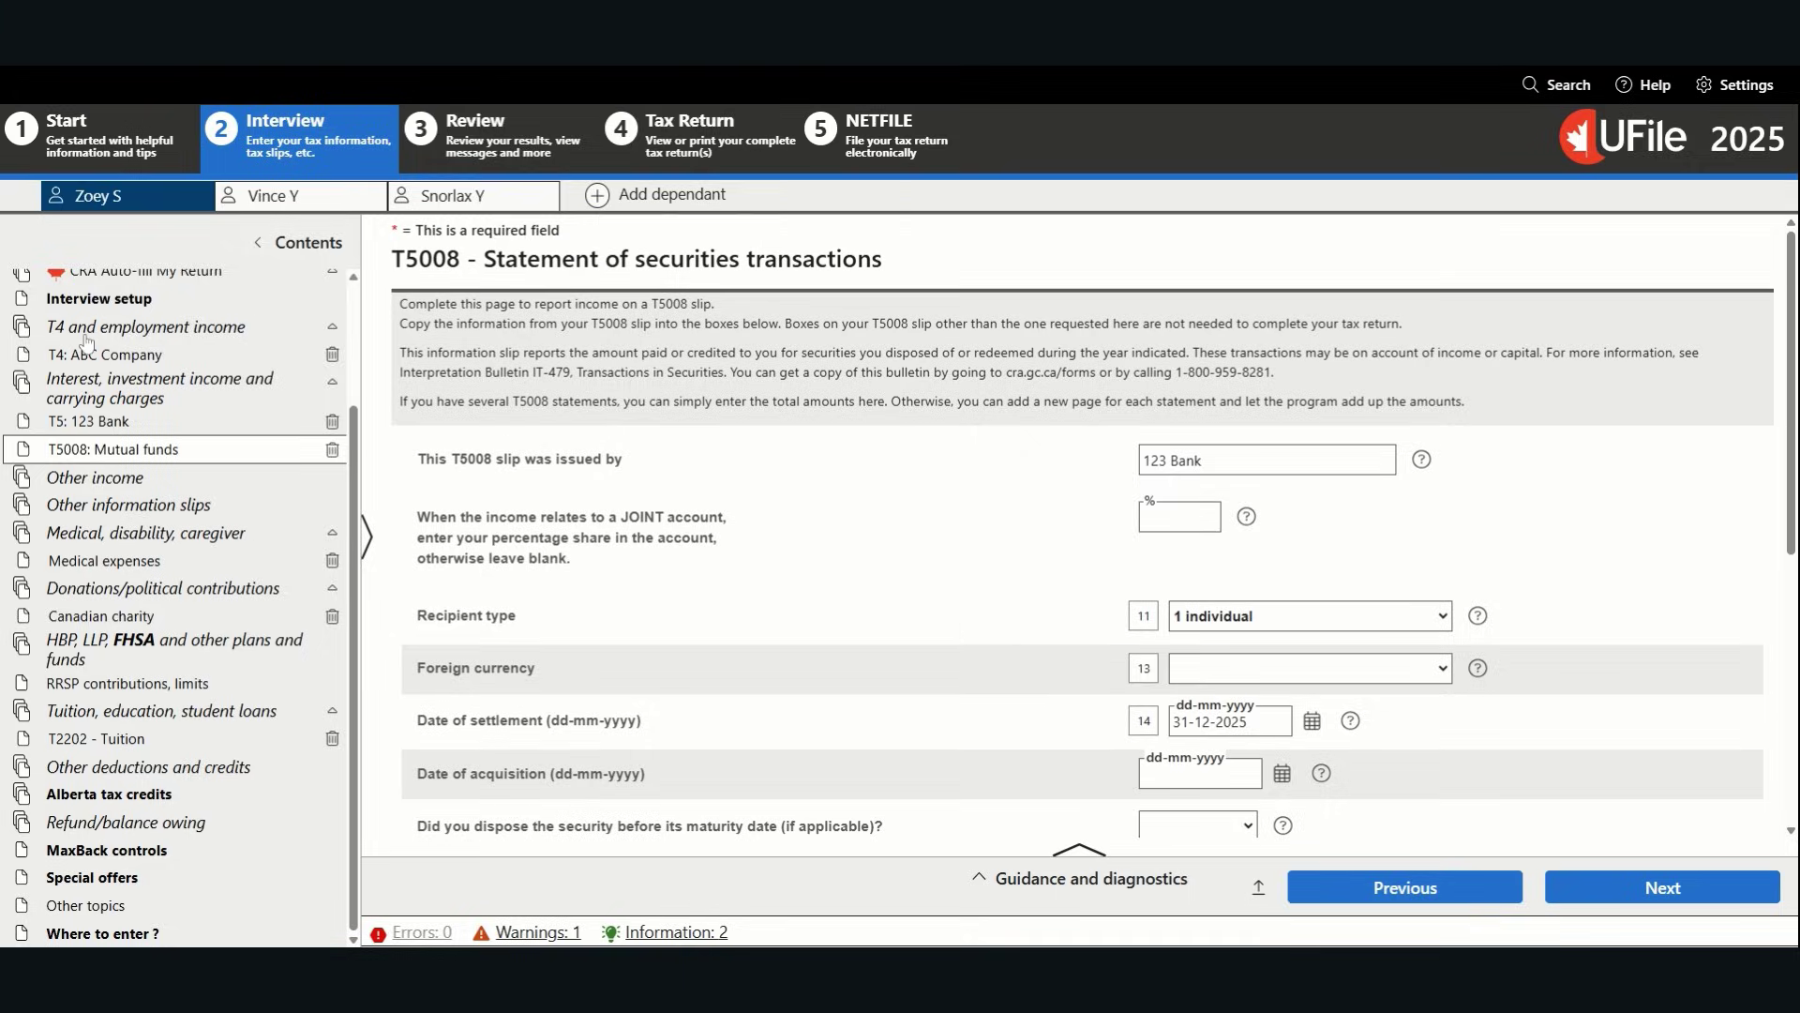
# Switch to the spouse's return and review the identification page and the CRA questions on Elections Canada and email notifications
pyautogui.click(281, 195)
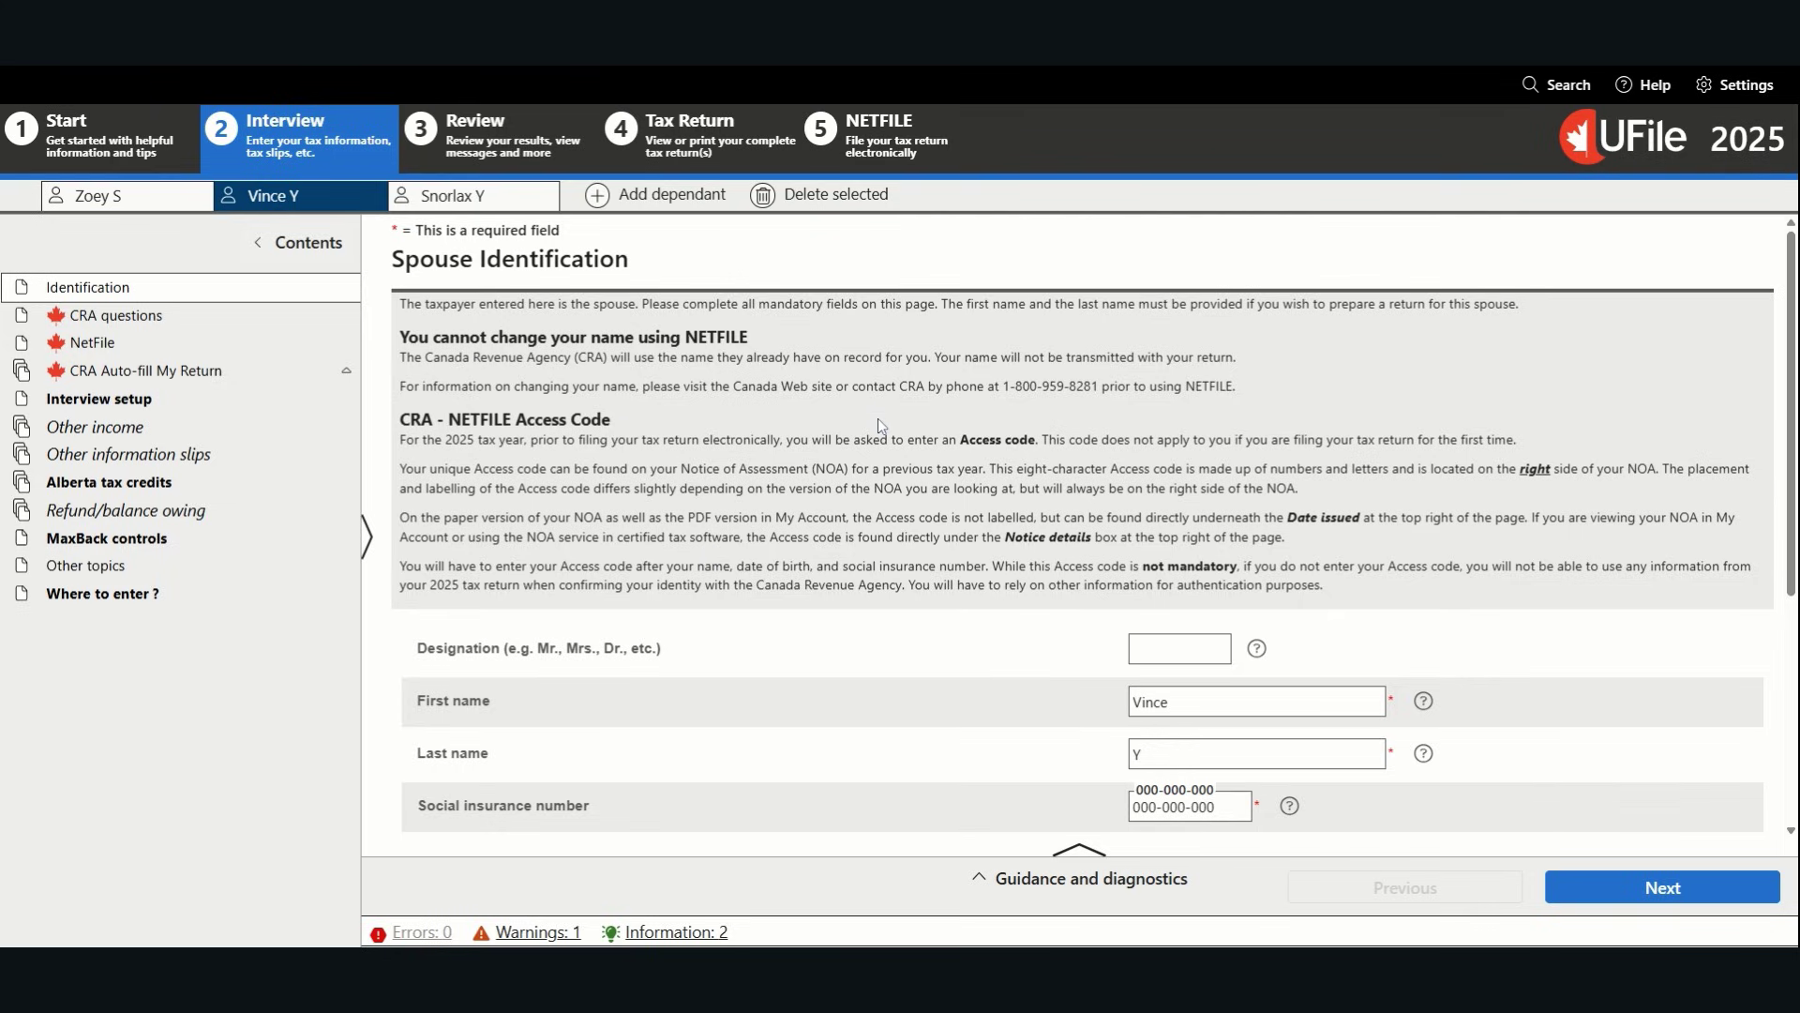
pyautogui.scroll(-4, 877, 419)
pyautogui.click(1642, 895)
pyautogui.scroll(-4, 1552, 692)
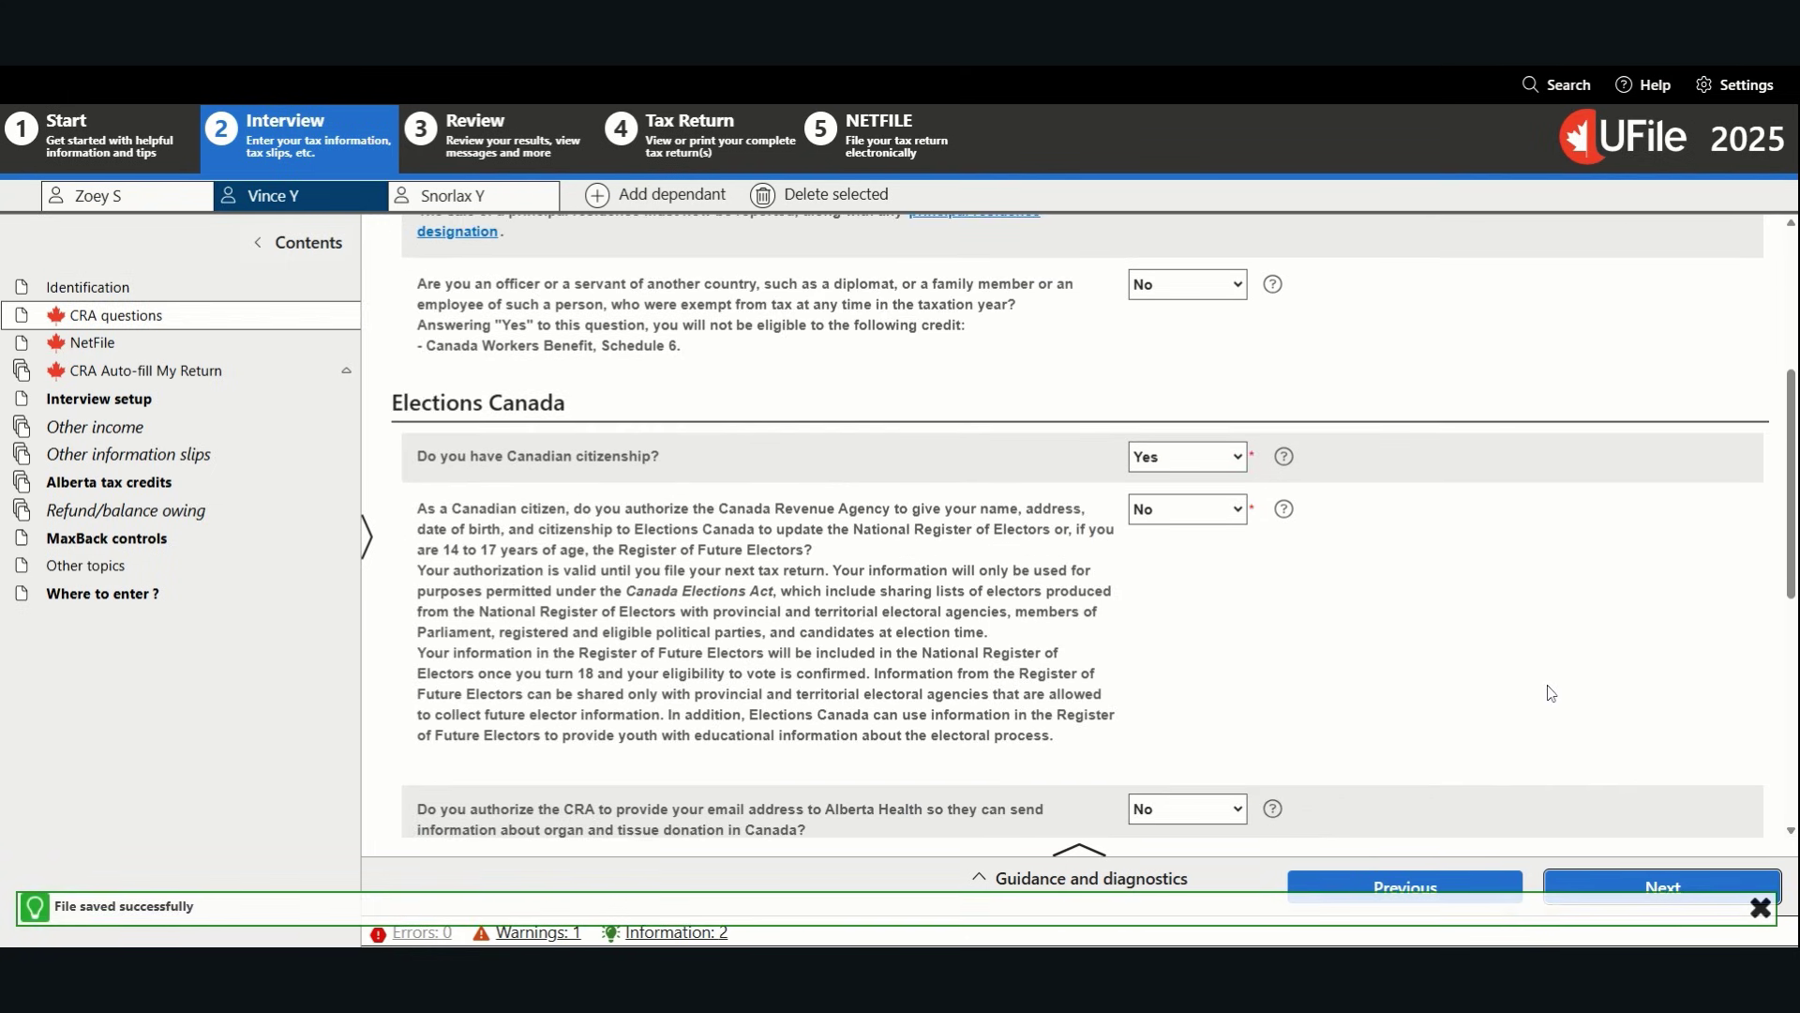
pyautogui.scroll(-3, 1546, 693)
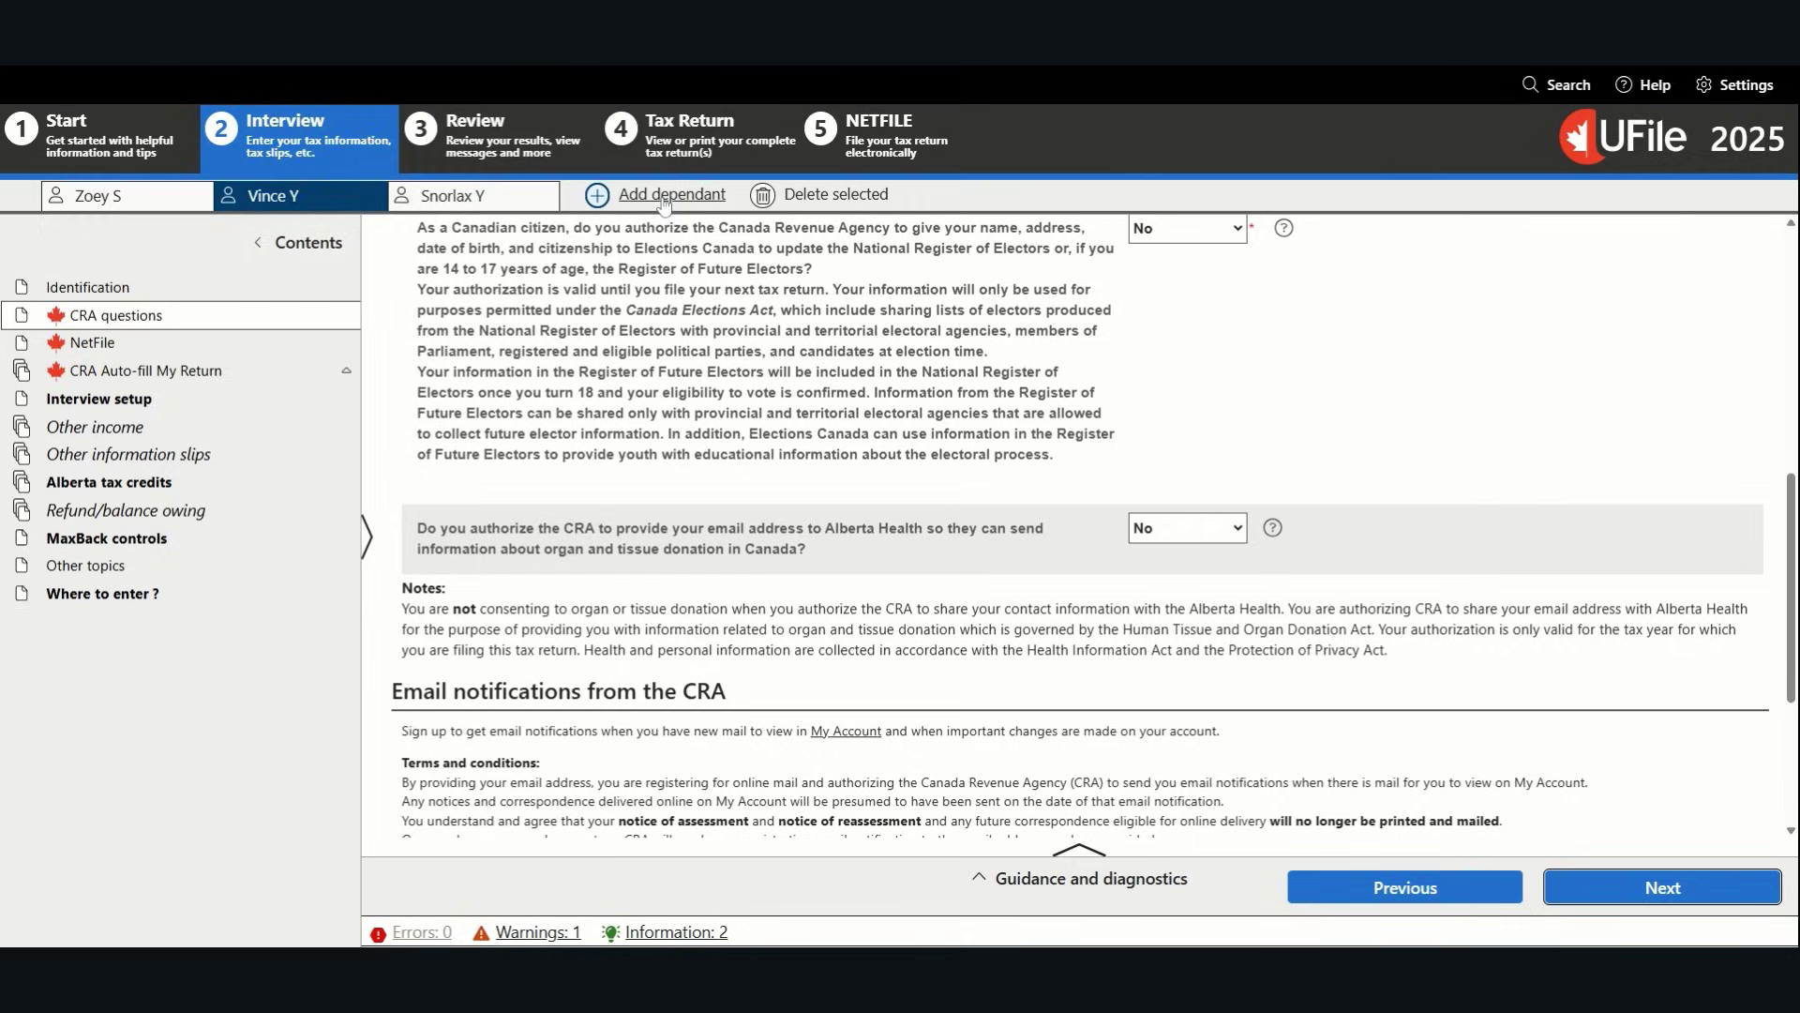
# Check the child care expense options in the dependant's interview and return to the family head's file
pyautogui.click(475, 207)
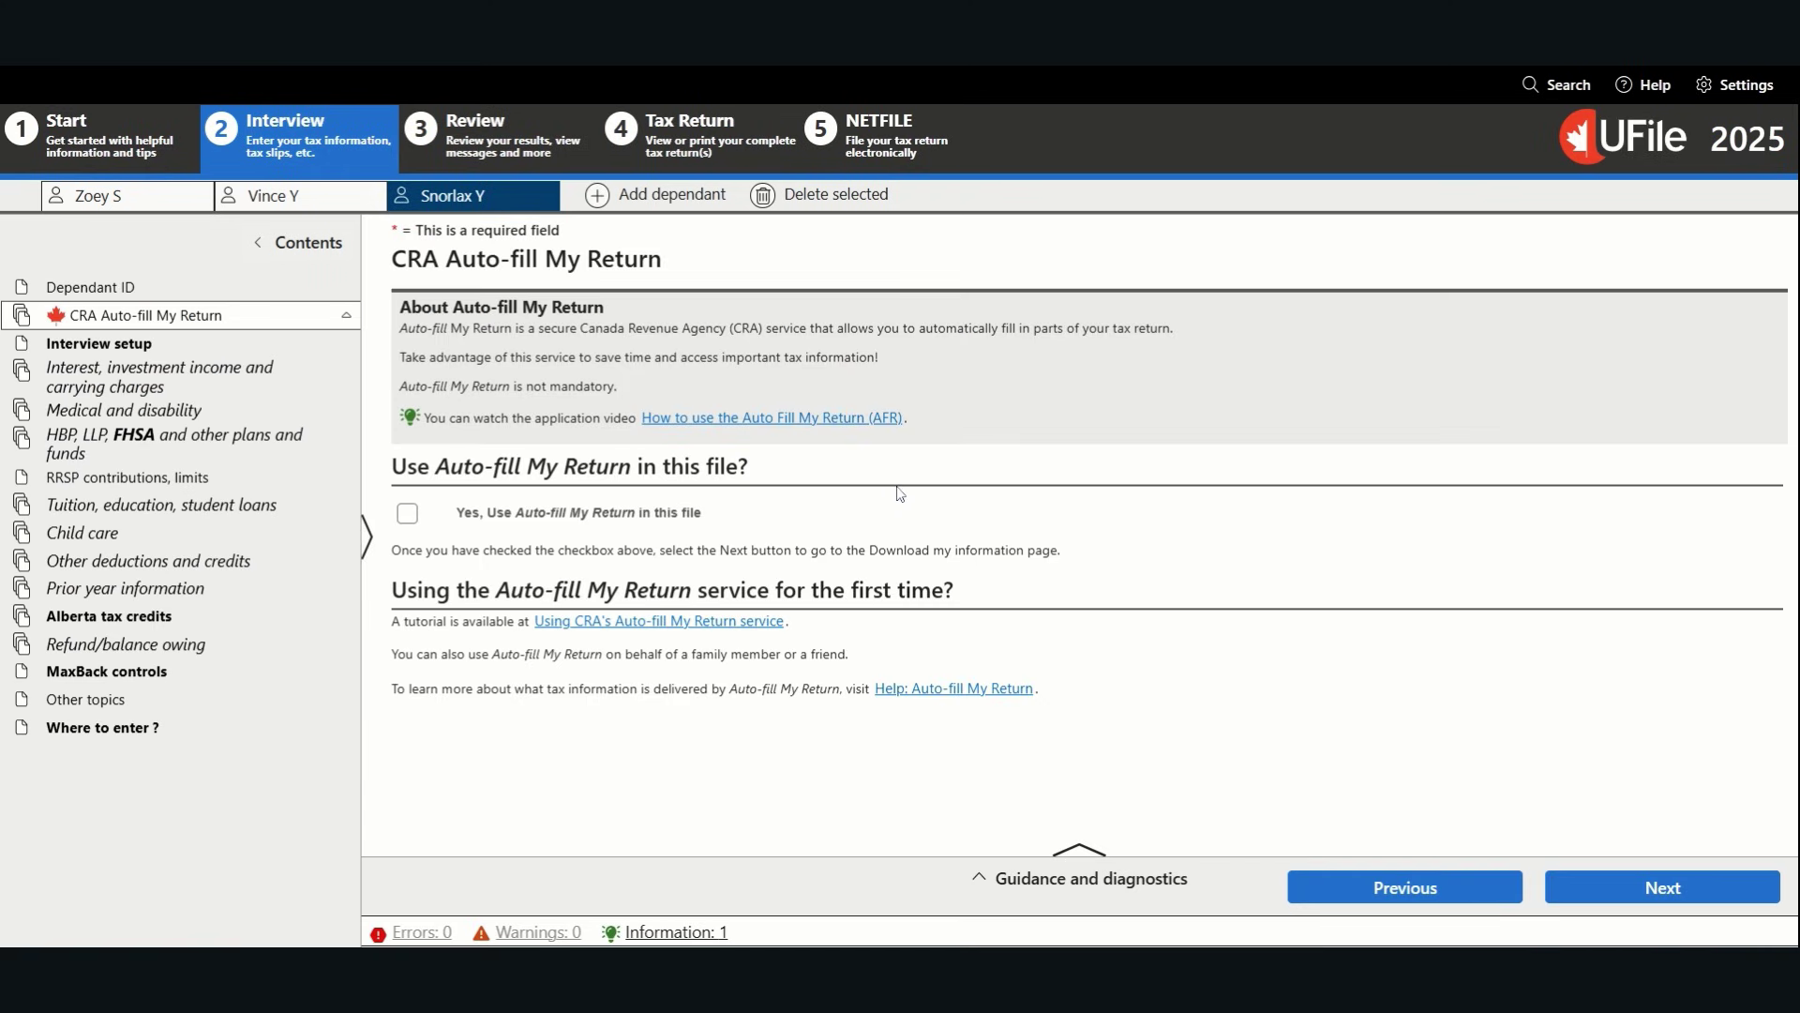
pyautogui.click(132, 536)
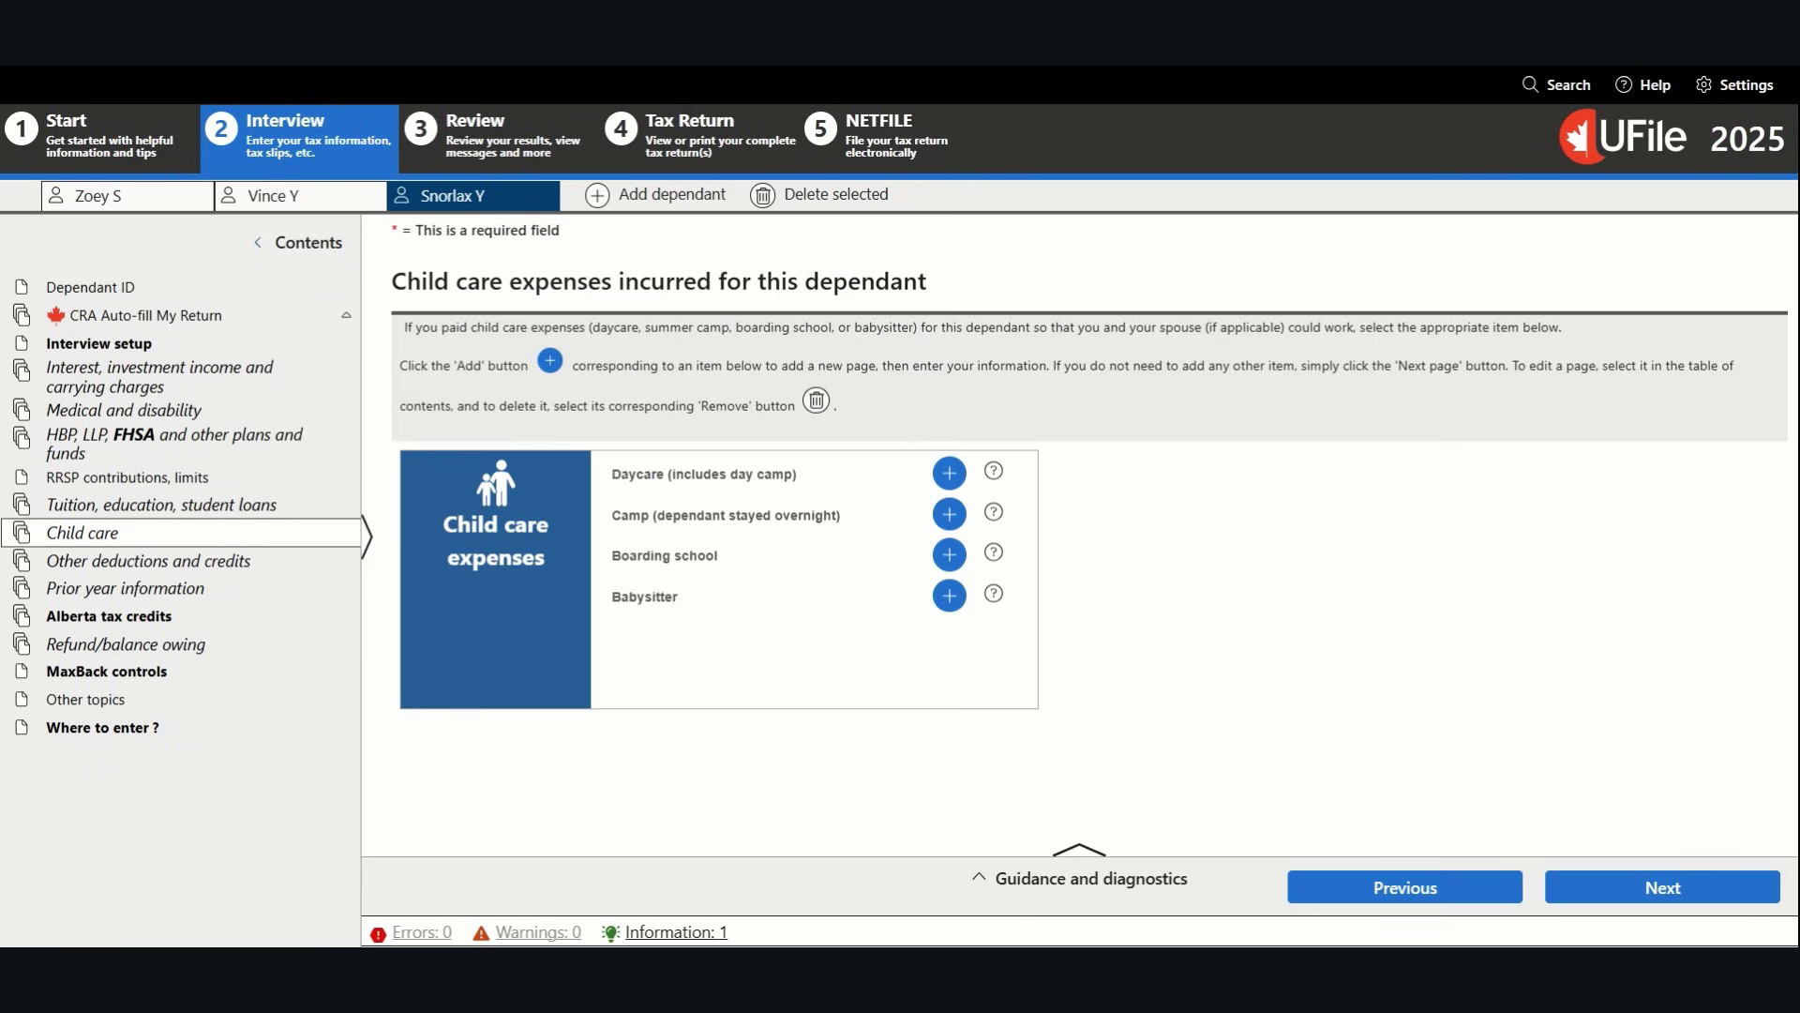
pyautogui.click(103, 199)
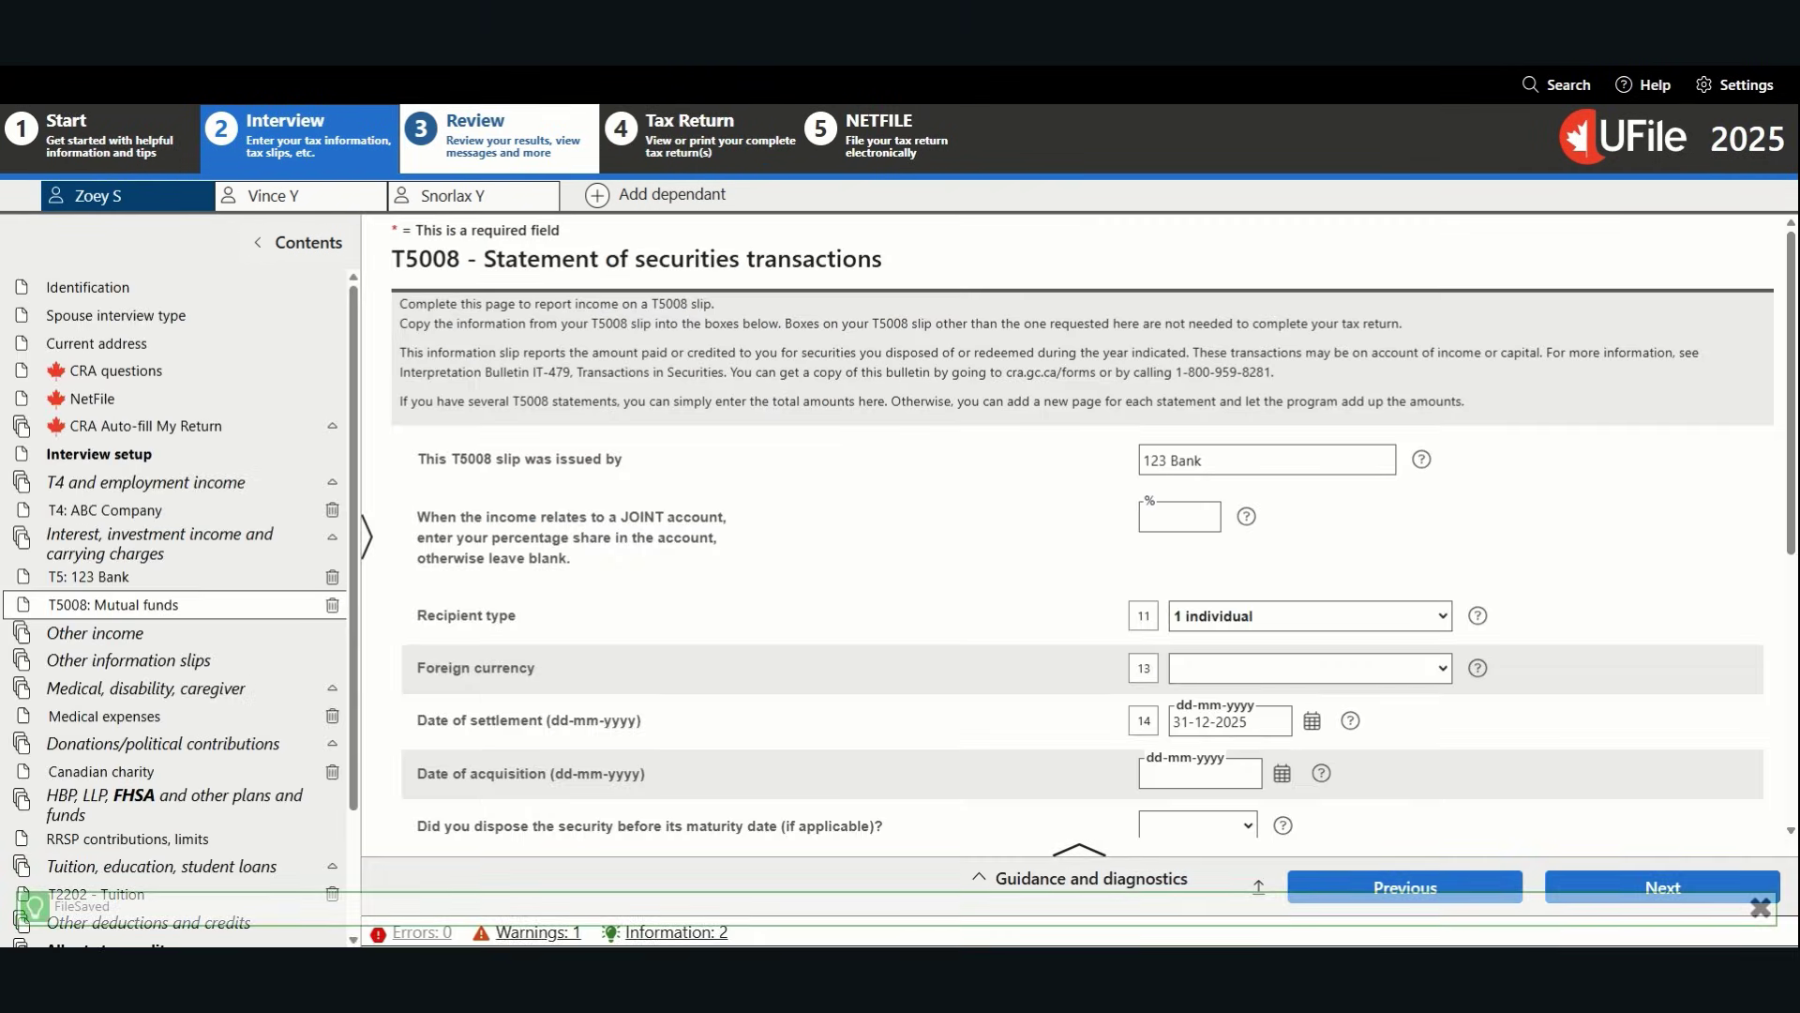
# Review the family's balance overview, tax-saving ideas and federal summary, and open the complete tax return
pyautogui.click(499, 139)
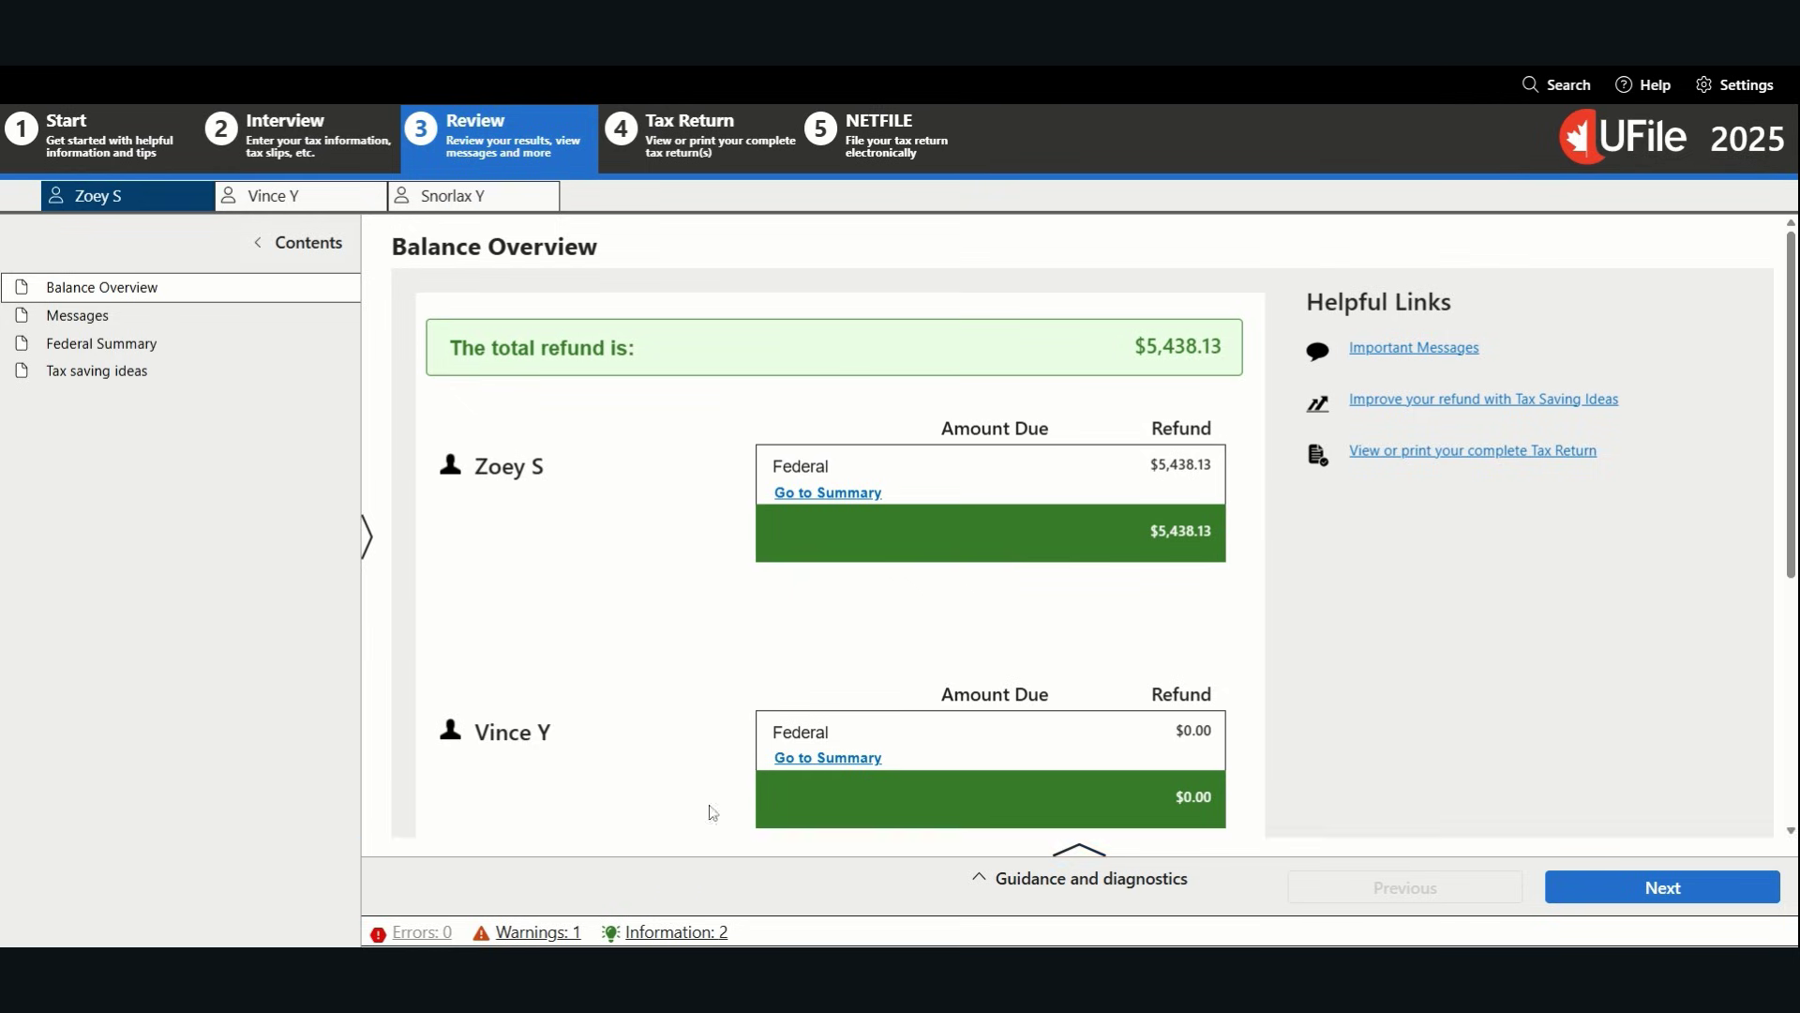
pyautogui.click(105, 375)
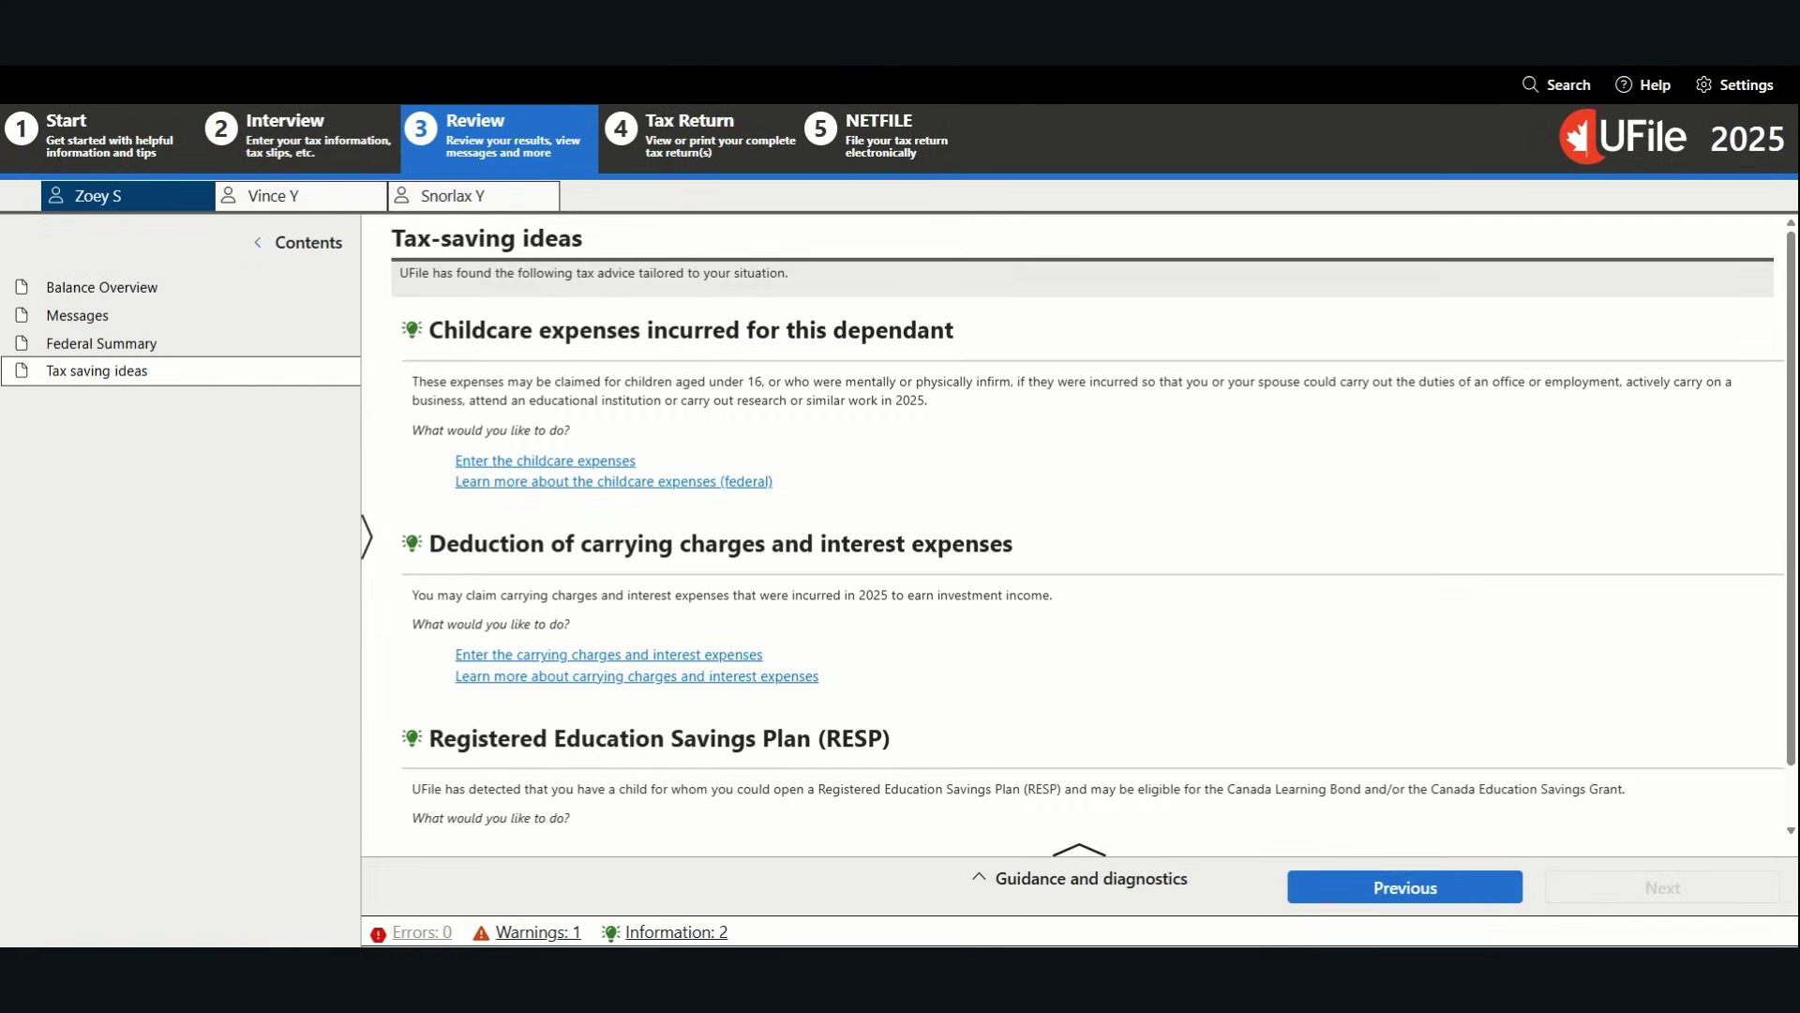
pyautogui.click(145, 349)
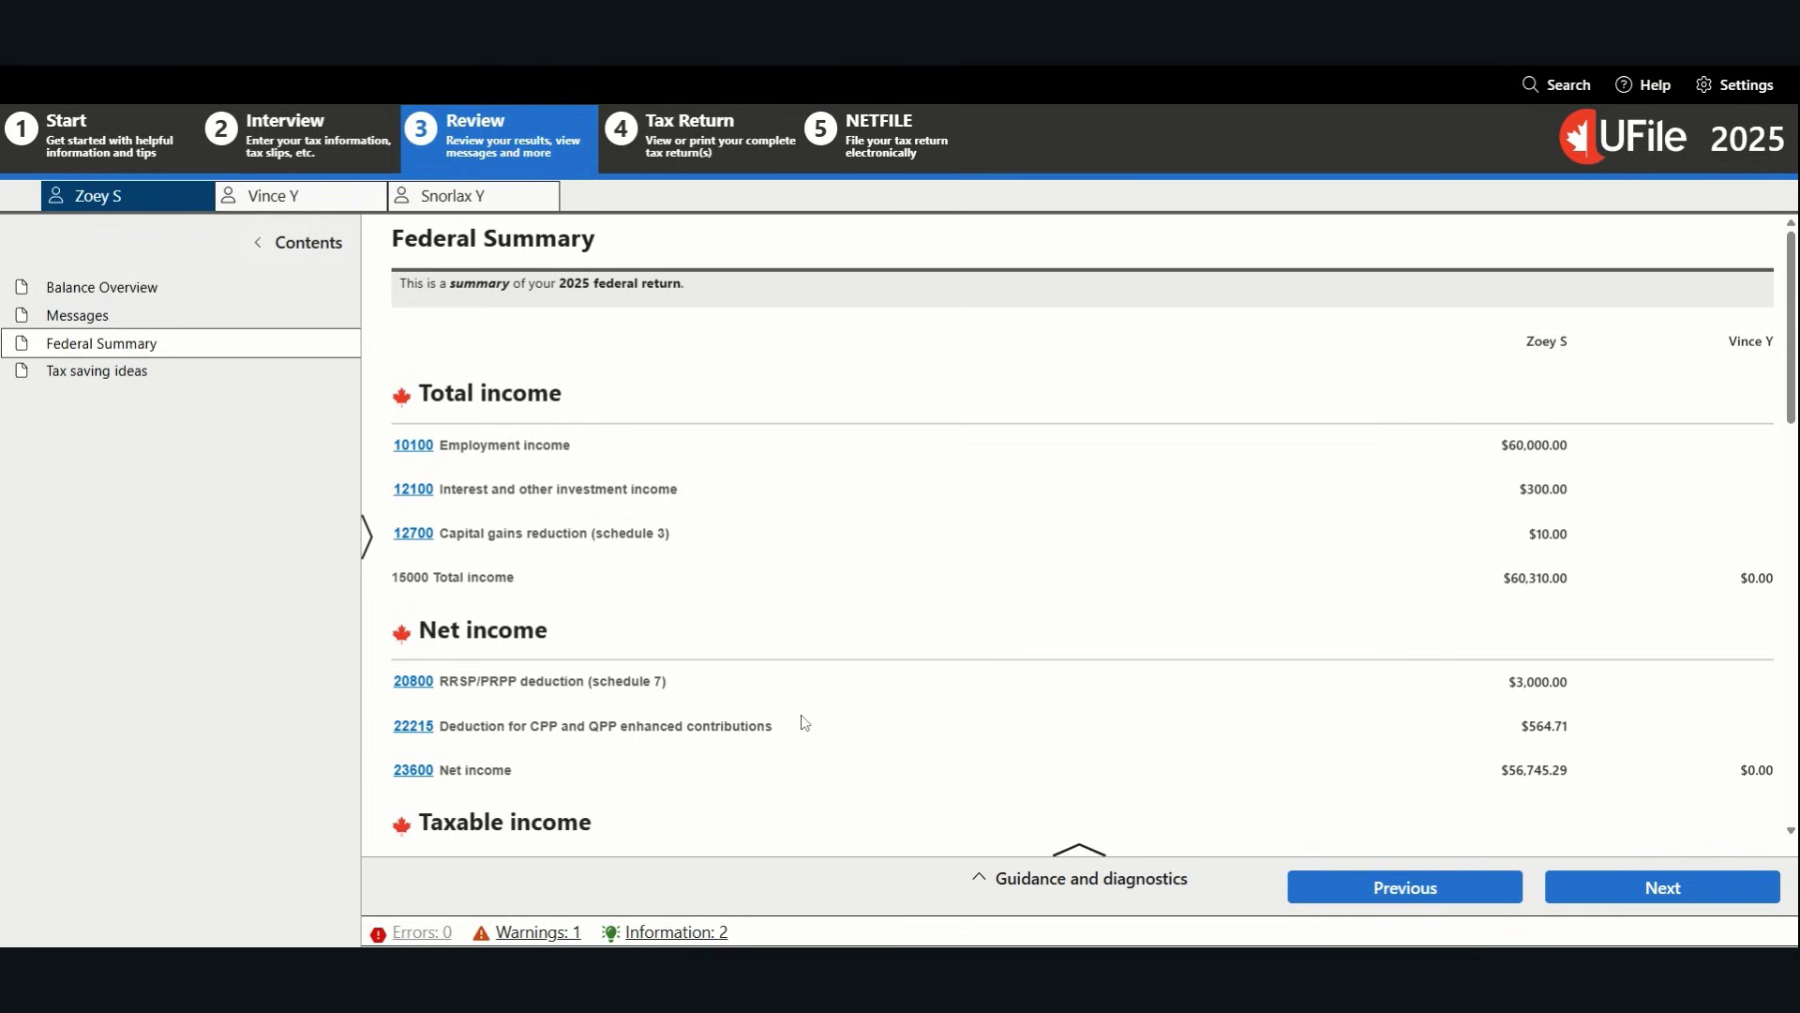
pyautogui.click(682, 153)
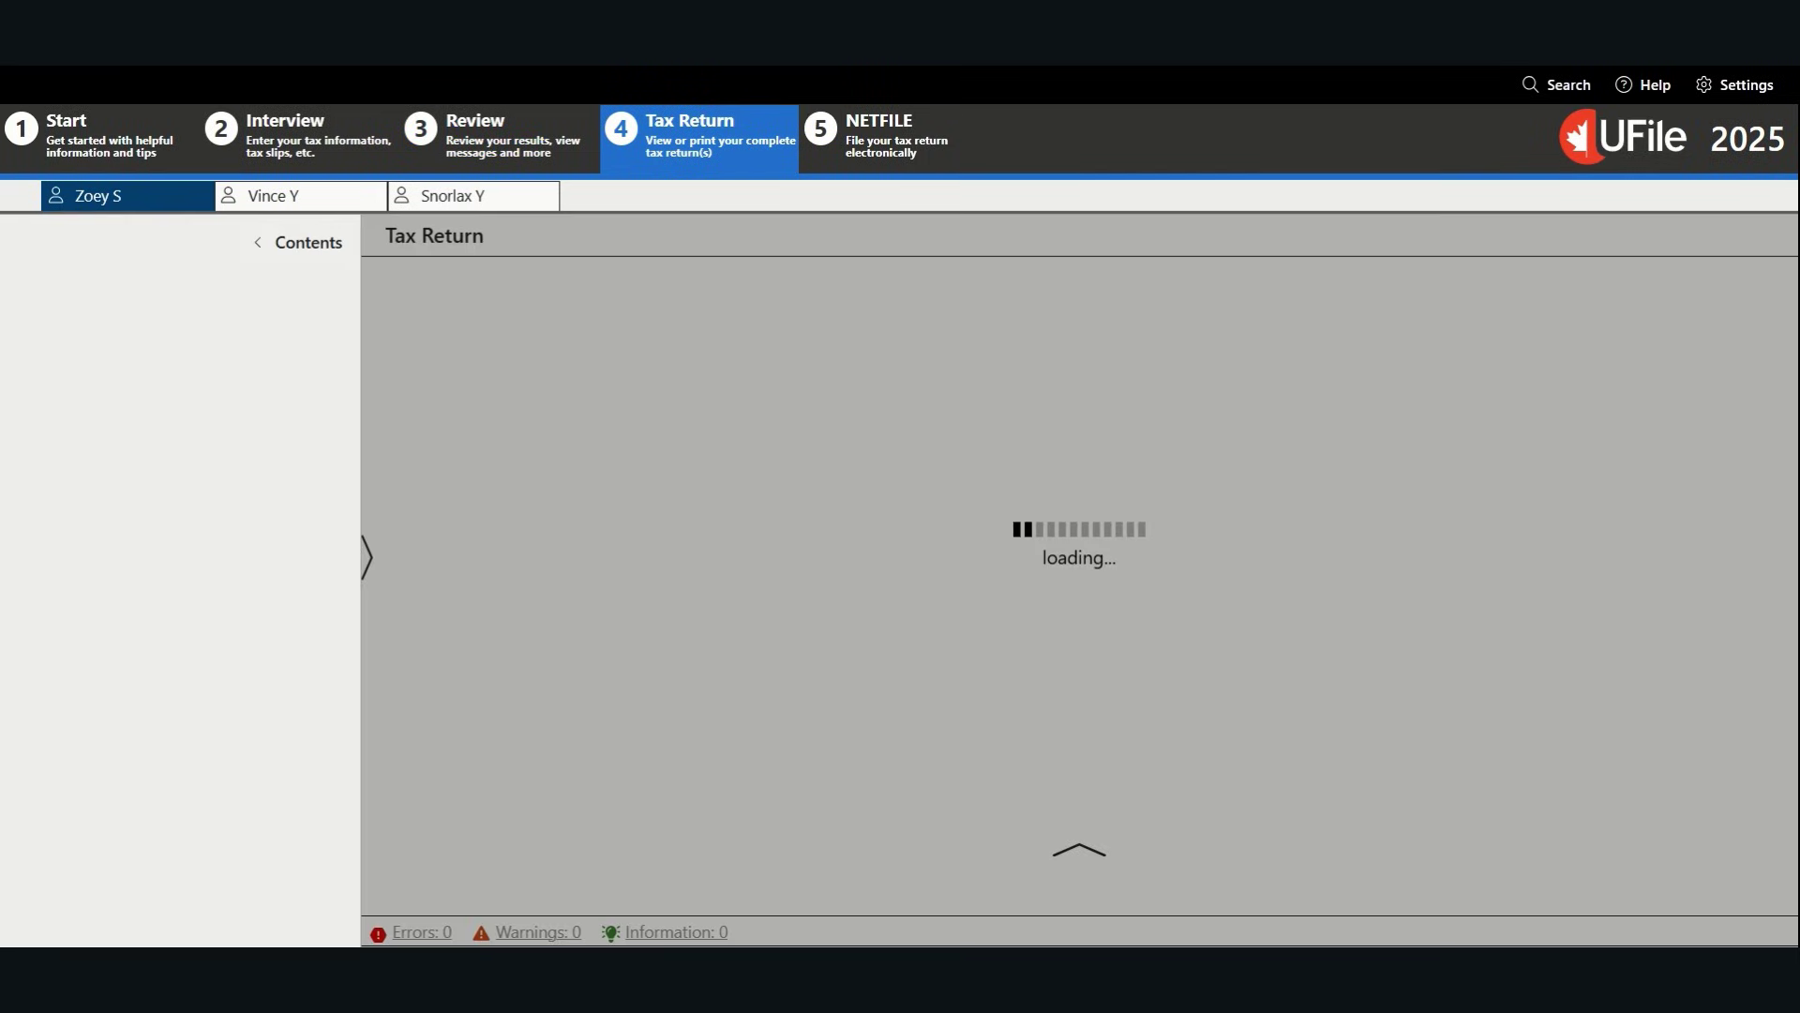